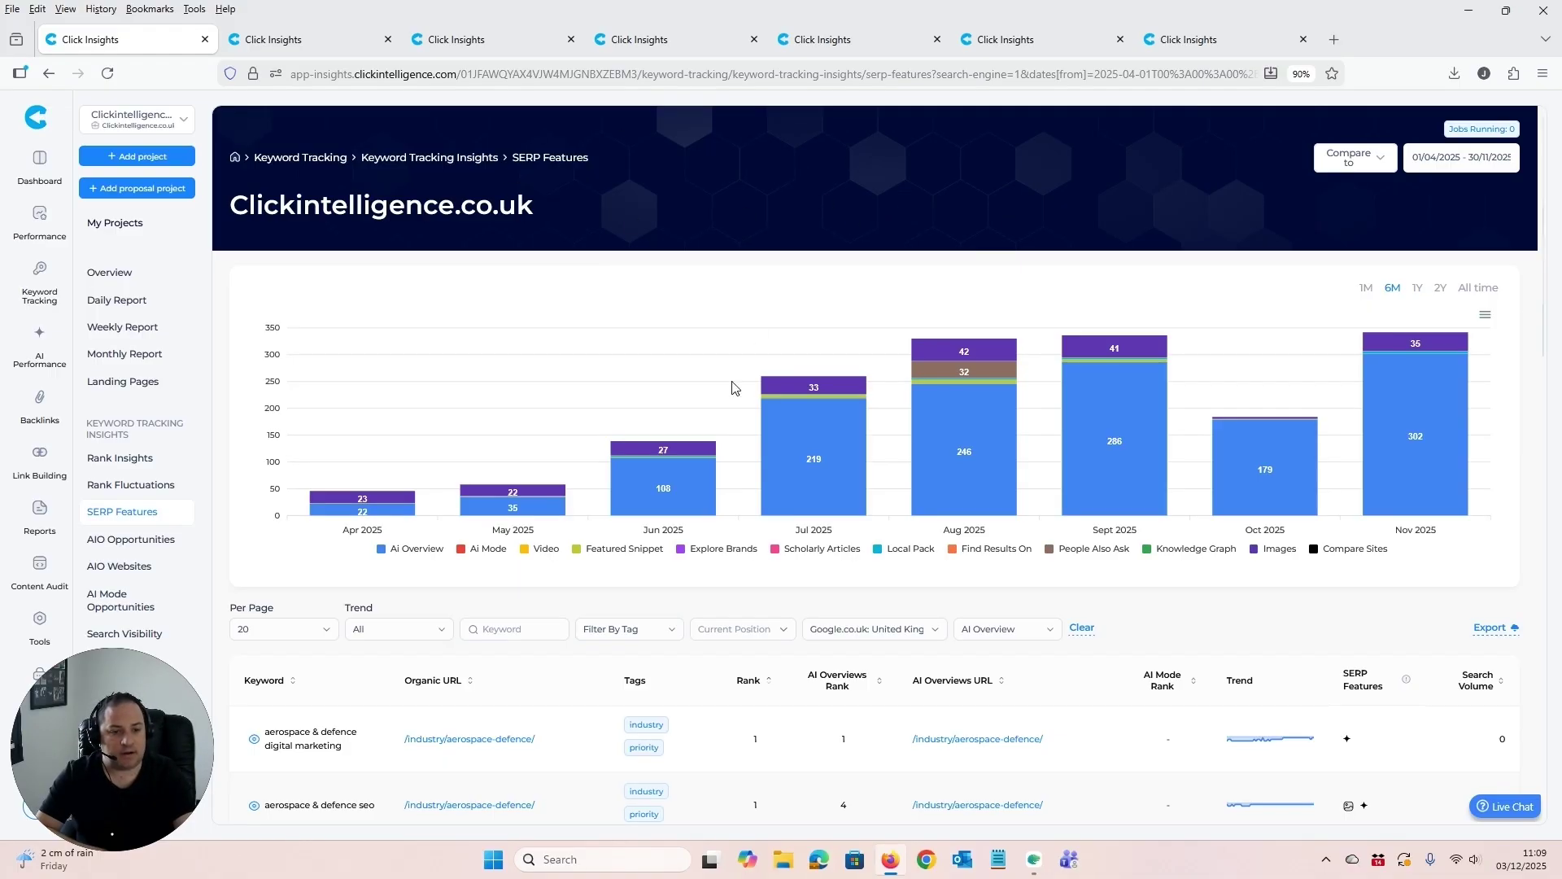
Inspect the monthly SERP feature breakdowns in the chart, covering May to September and November 2025.
{"action": "mouse_move", "coordinate": [659, 498]}
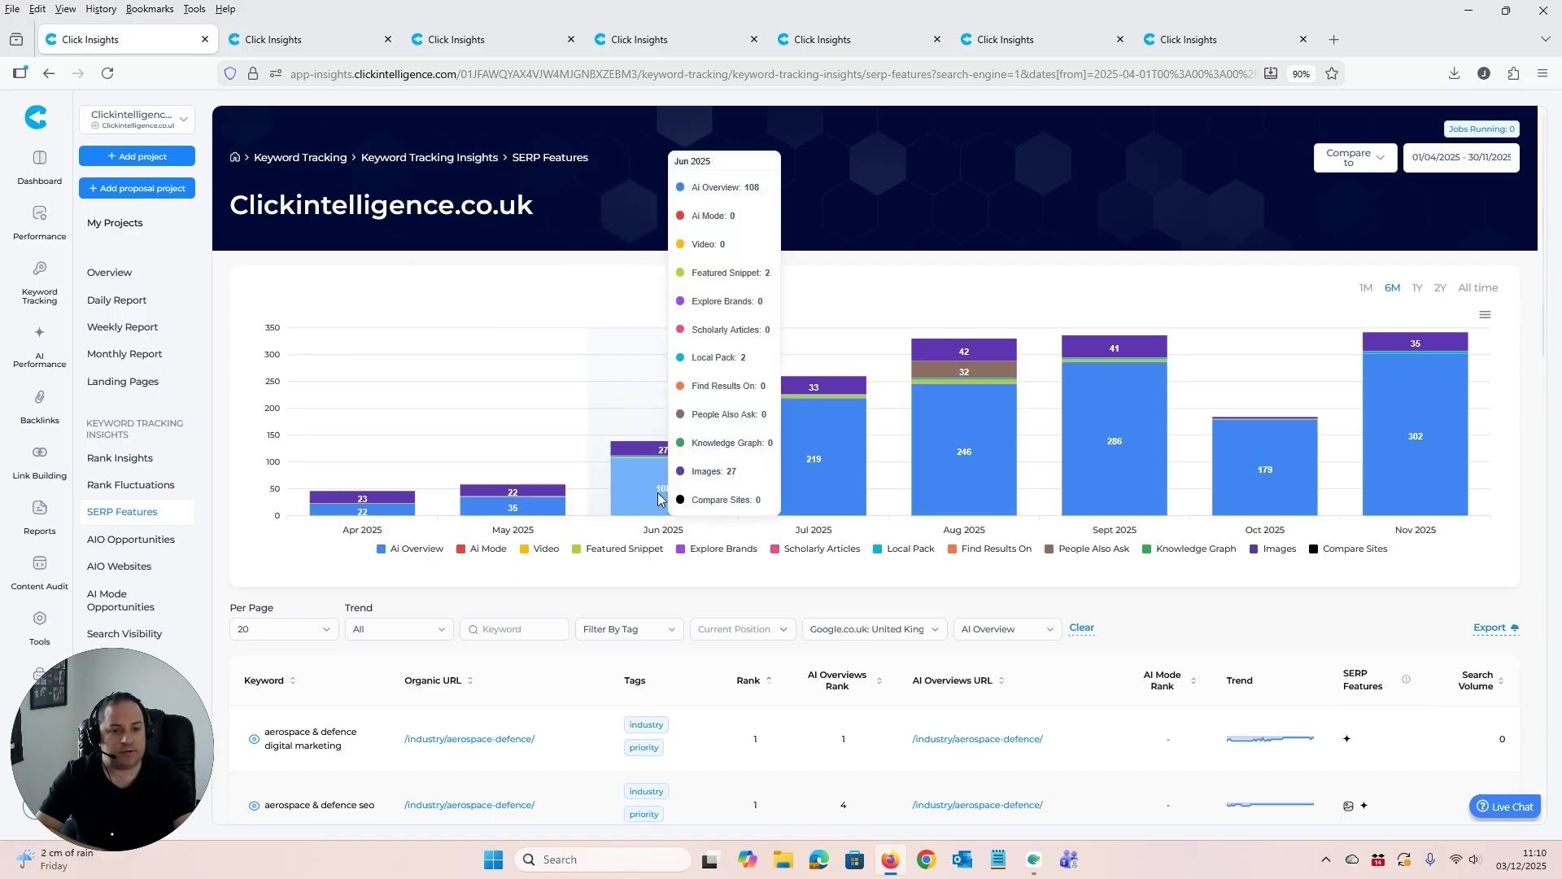
{"action": "mouse_move", "coordinate": [529, 515]}
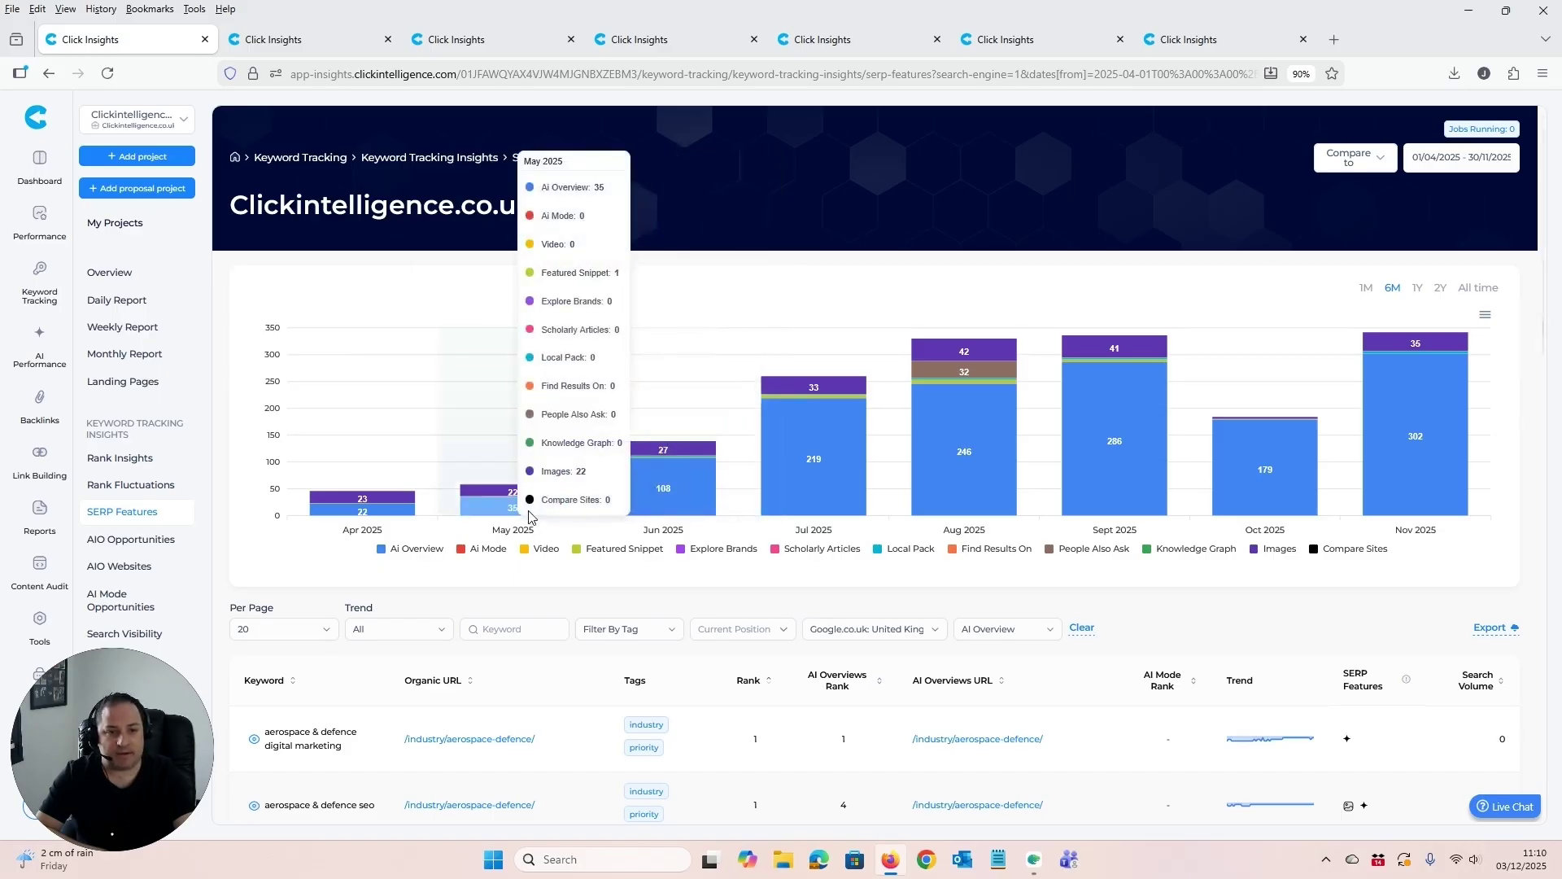
{"action": "mouse_move", "coordinate": [816, 506]}
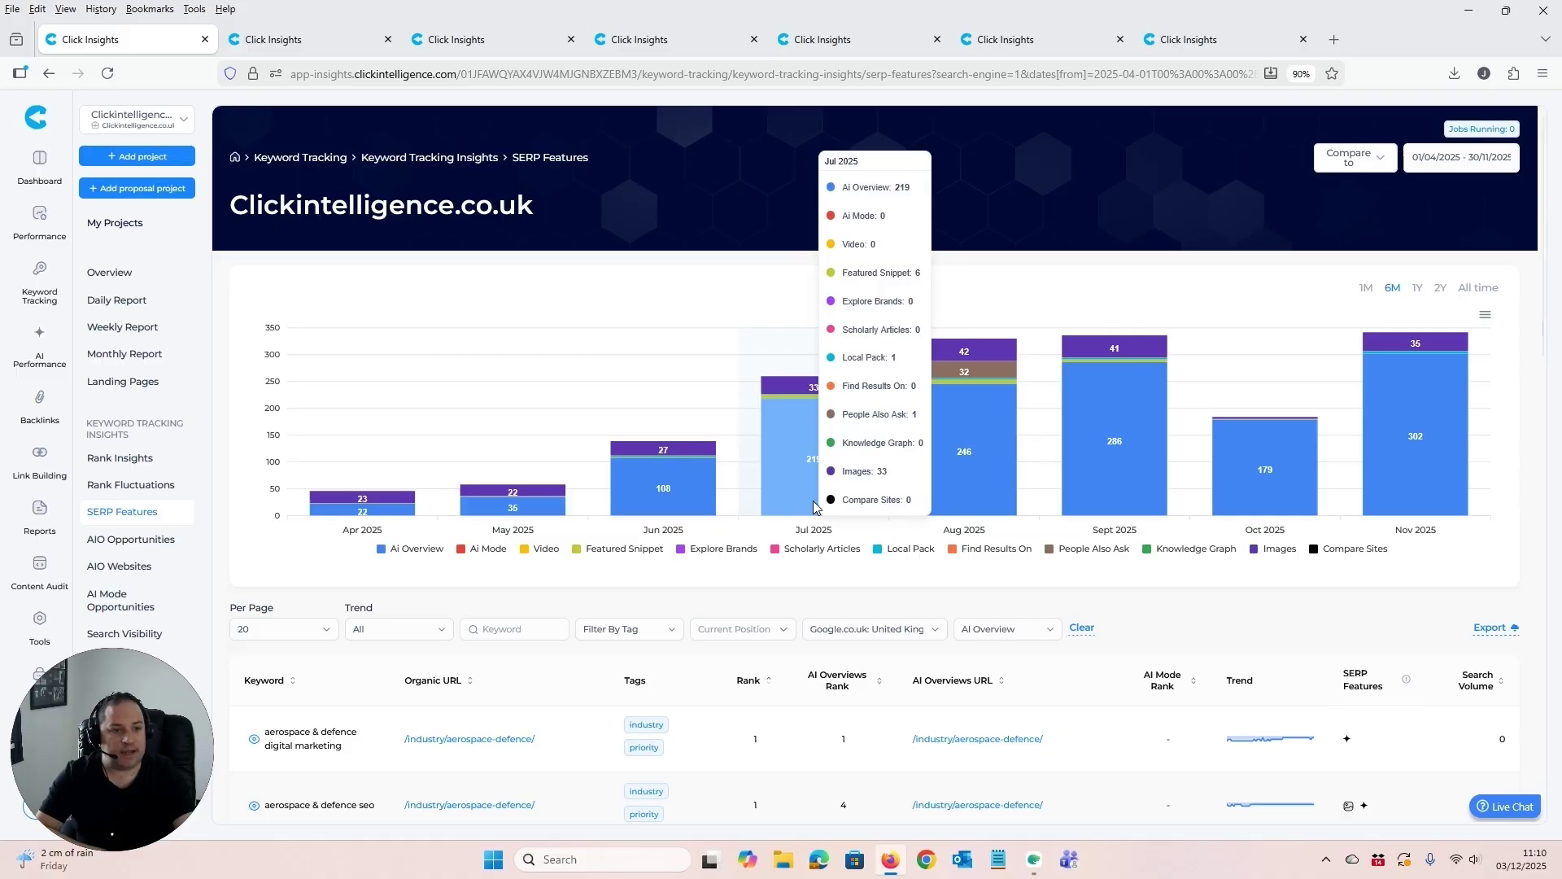
{"action": "mouse_move", "coordinate": [985, 512]}
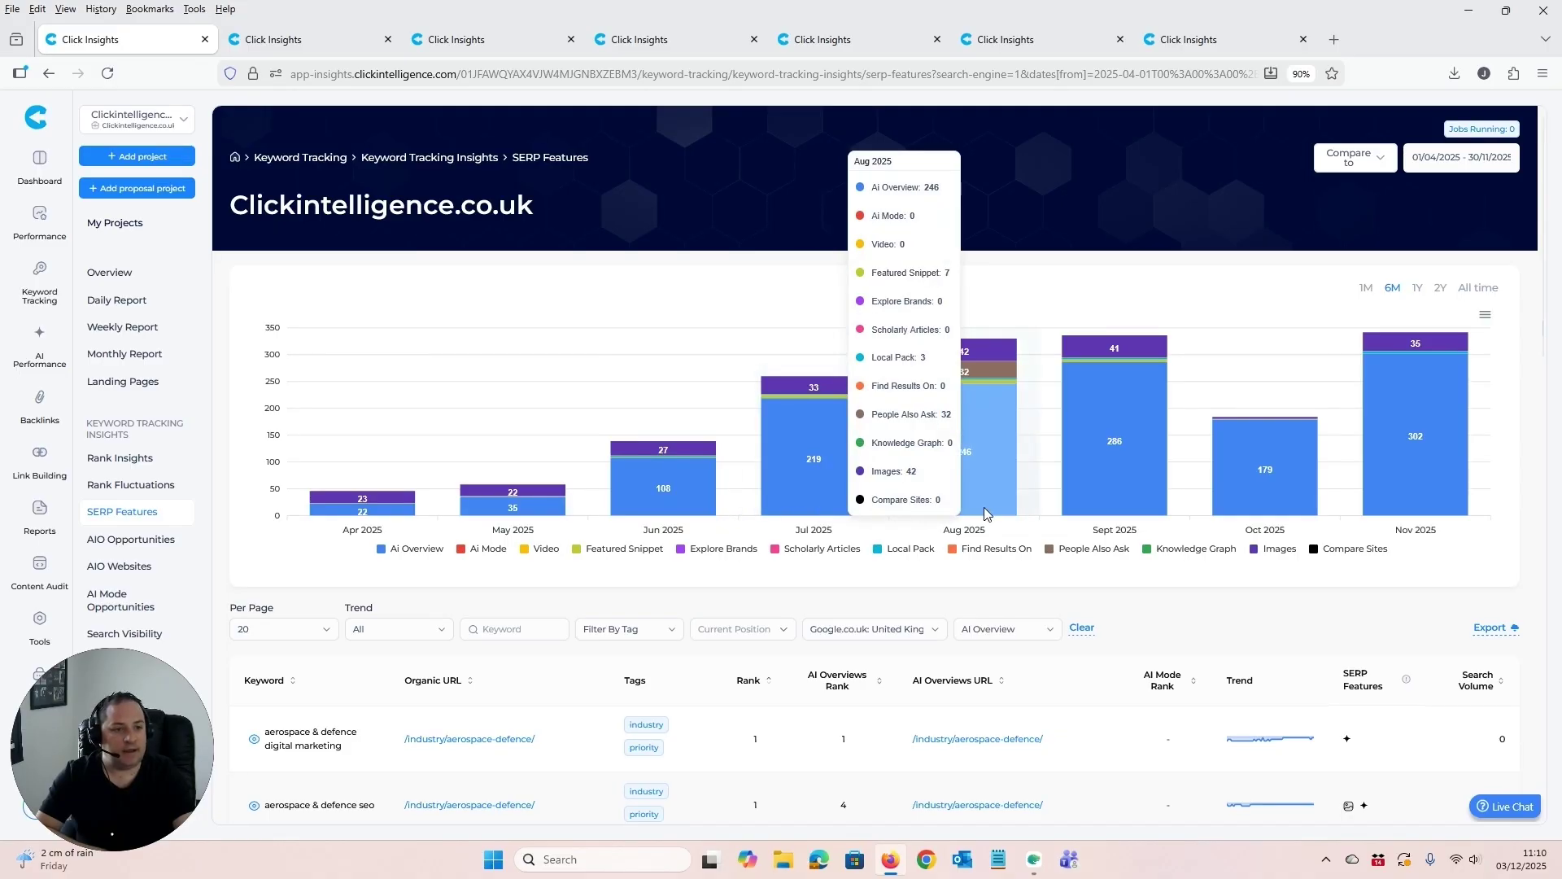
{"action": "mouse_move", "coordinate": [1104, 493]}
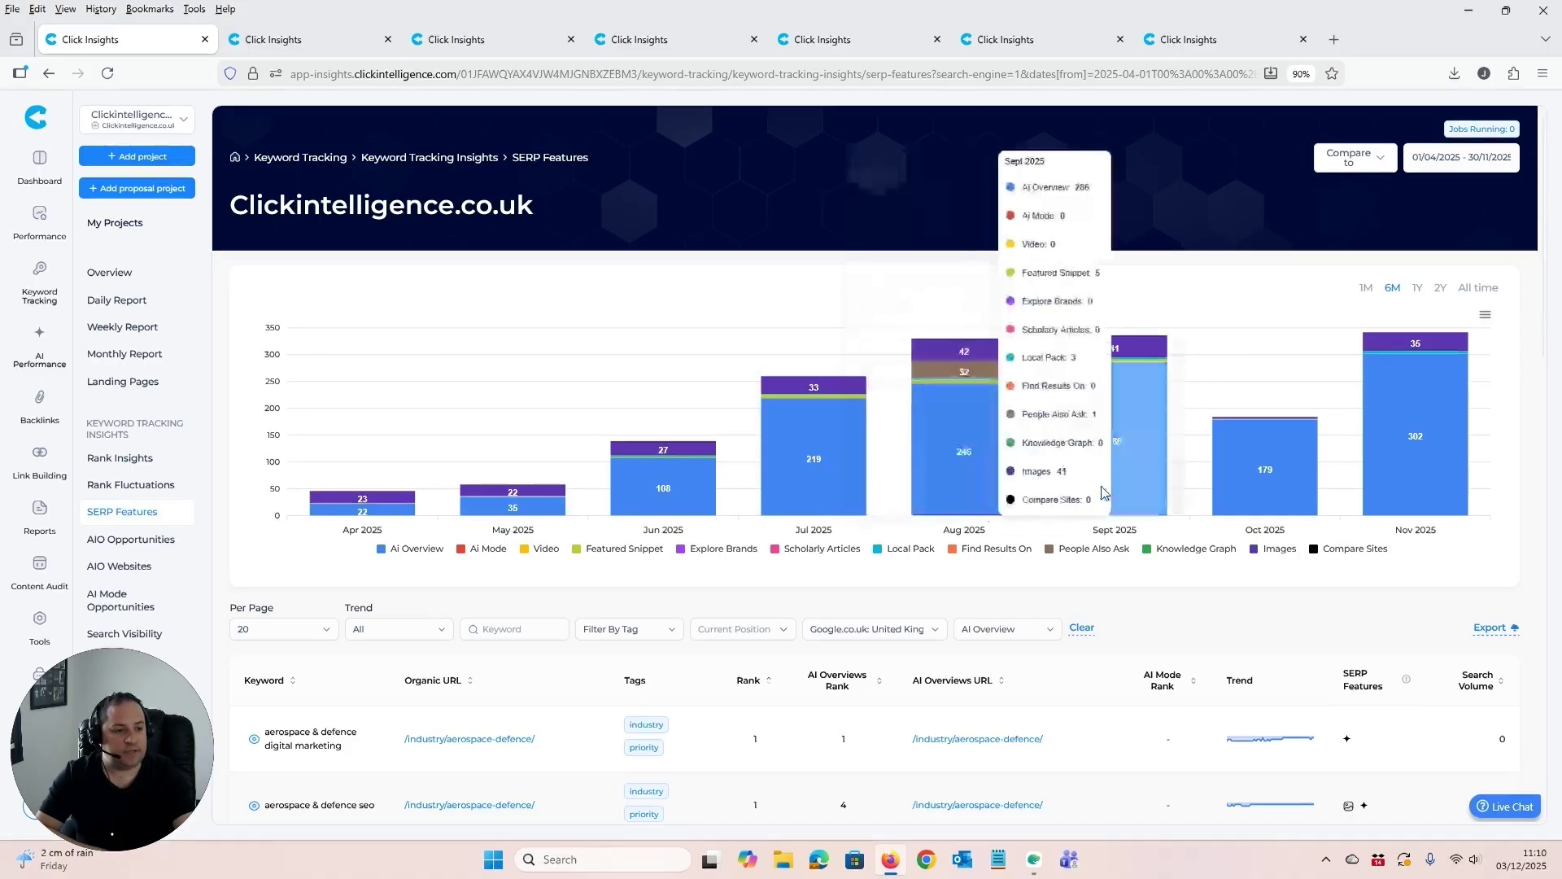
{"action": "mouse_move", "coordinate": [1416, 437]}
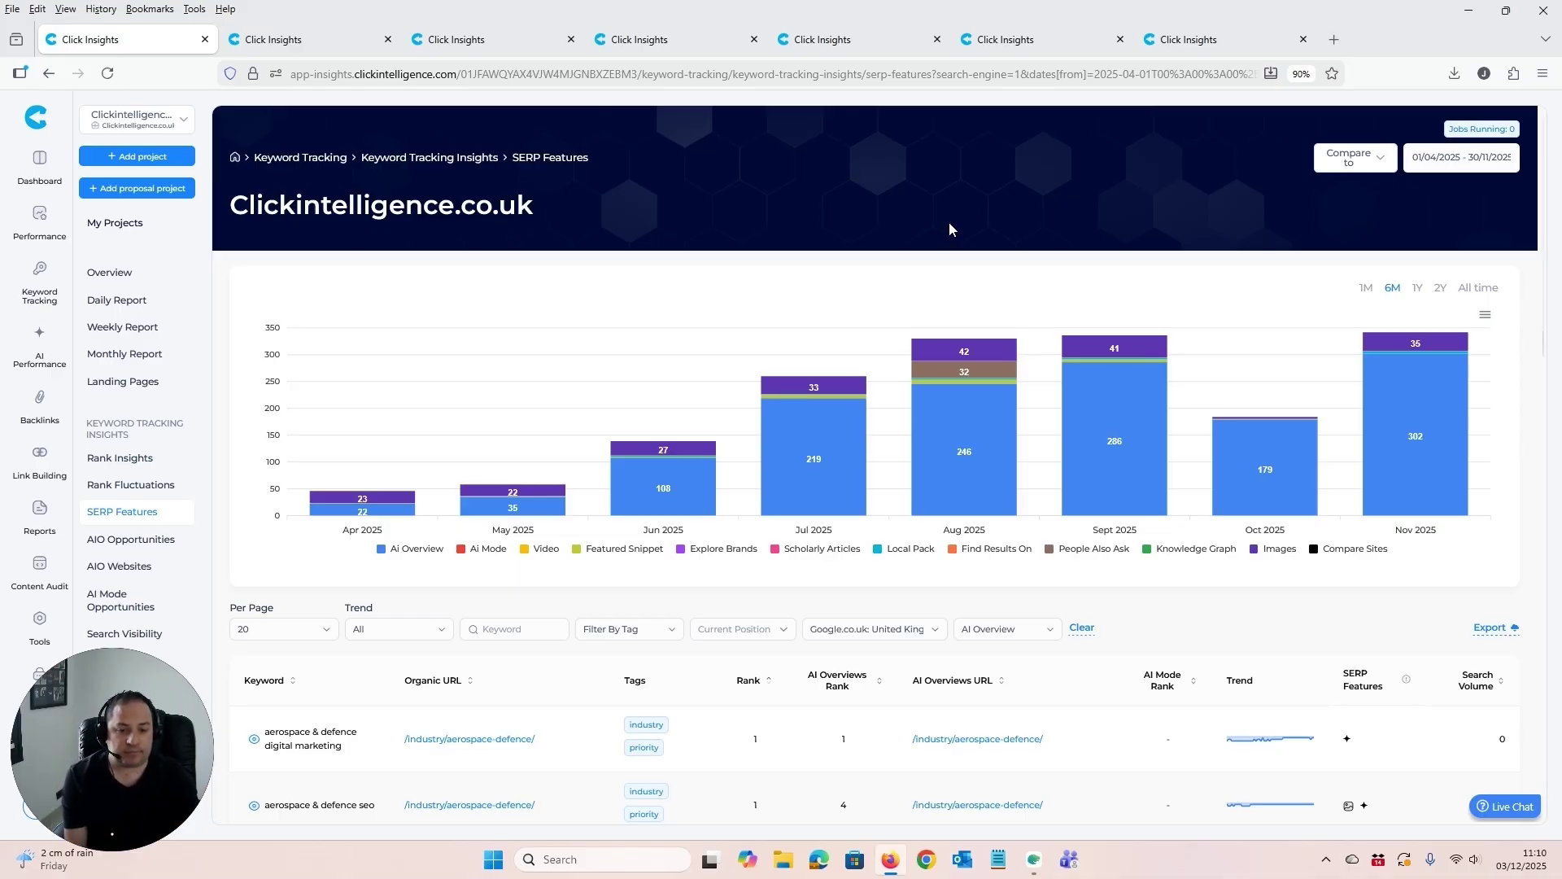
View the available SERP feature filter options for the keyword table, keeping AI Overview selected.
{"action": "scroll", "coordinate": [948, 223], "scroll_direction": "down", "scroll_amount": 3}
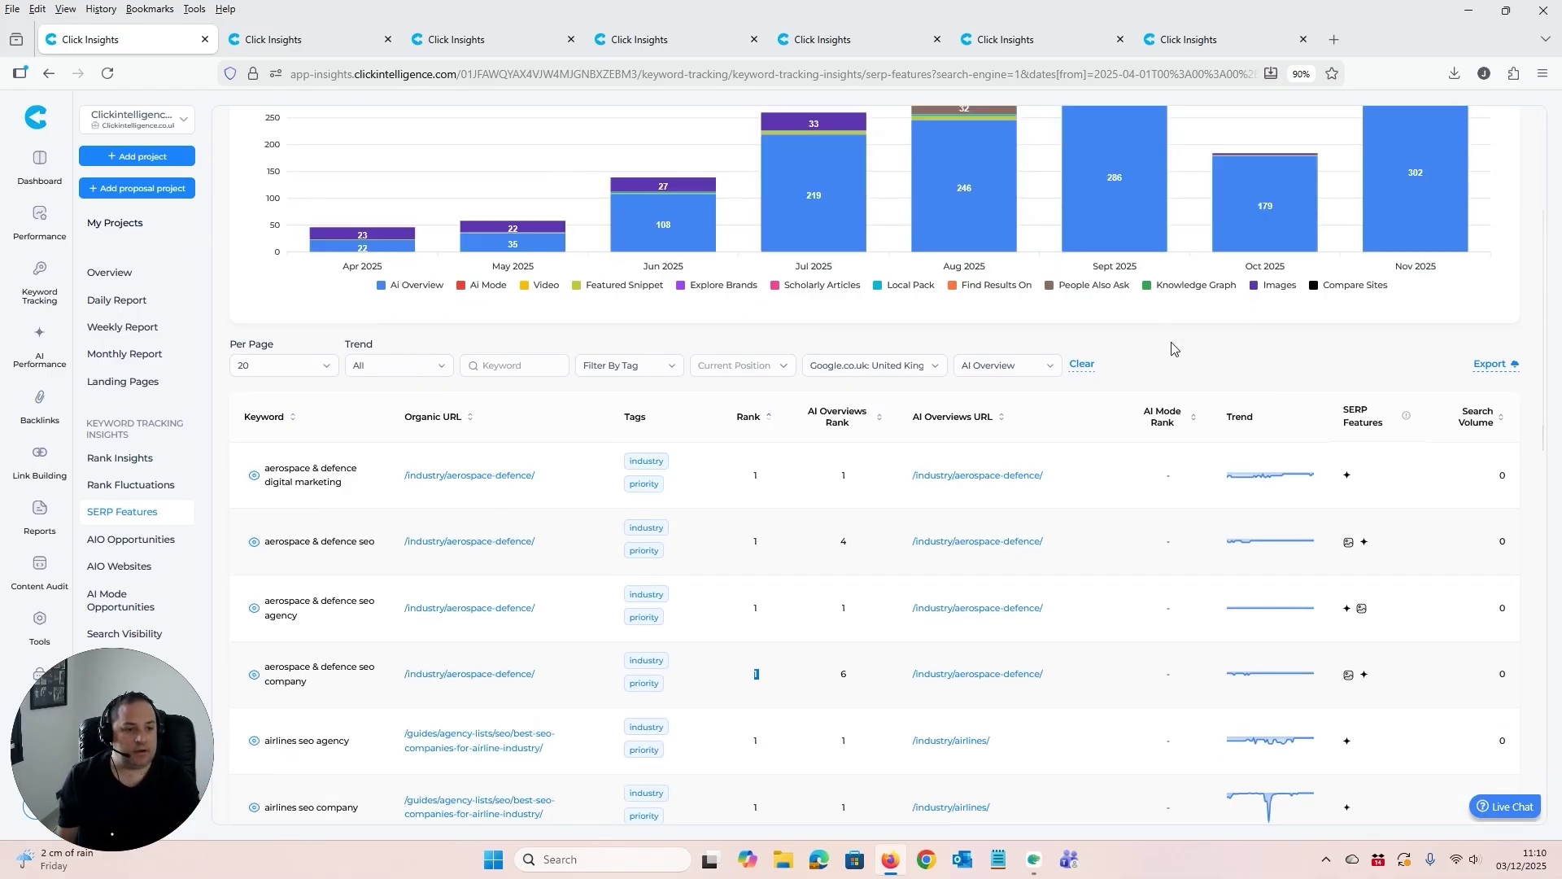
{"action": "left_click", "coordinate": [1013, 367]}
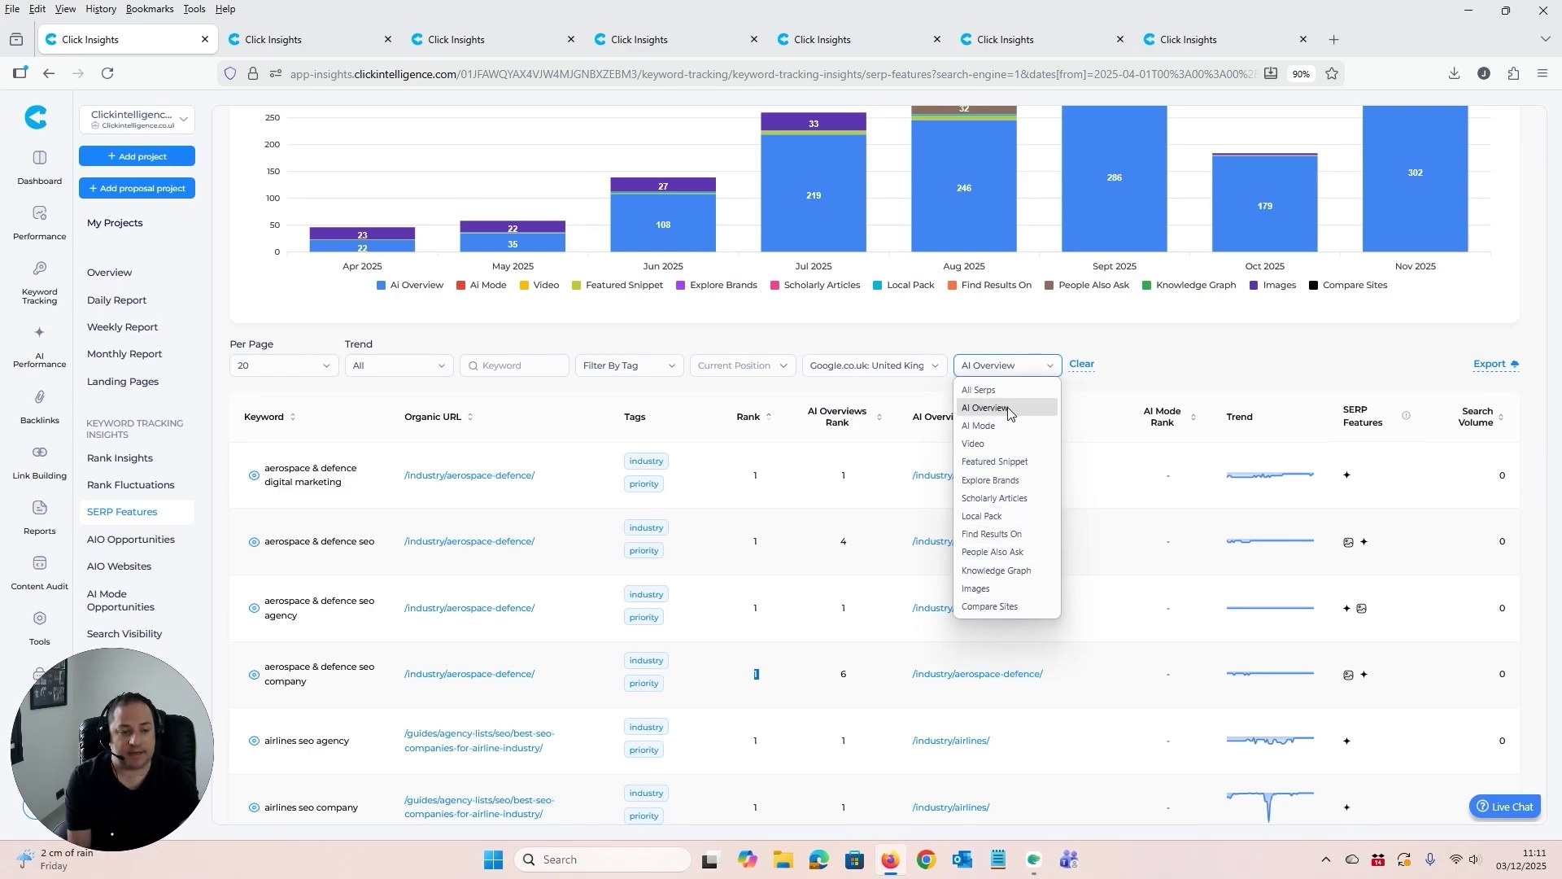
{"action": "left_click", "coordinate": [1169, 365]}
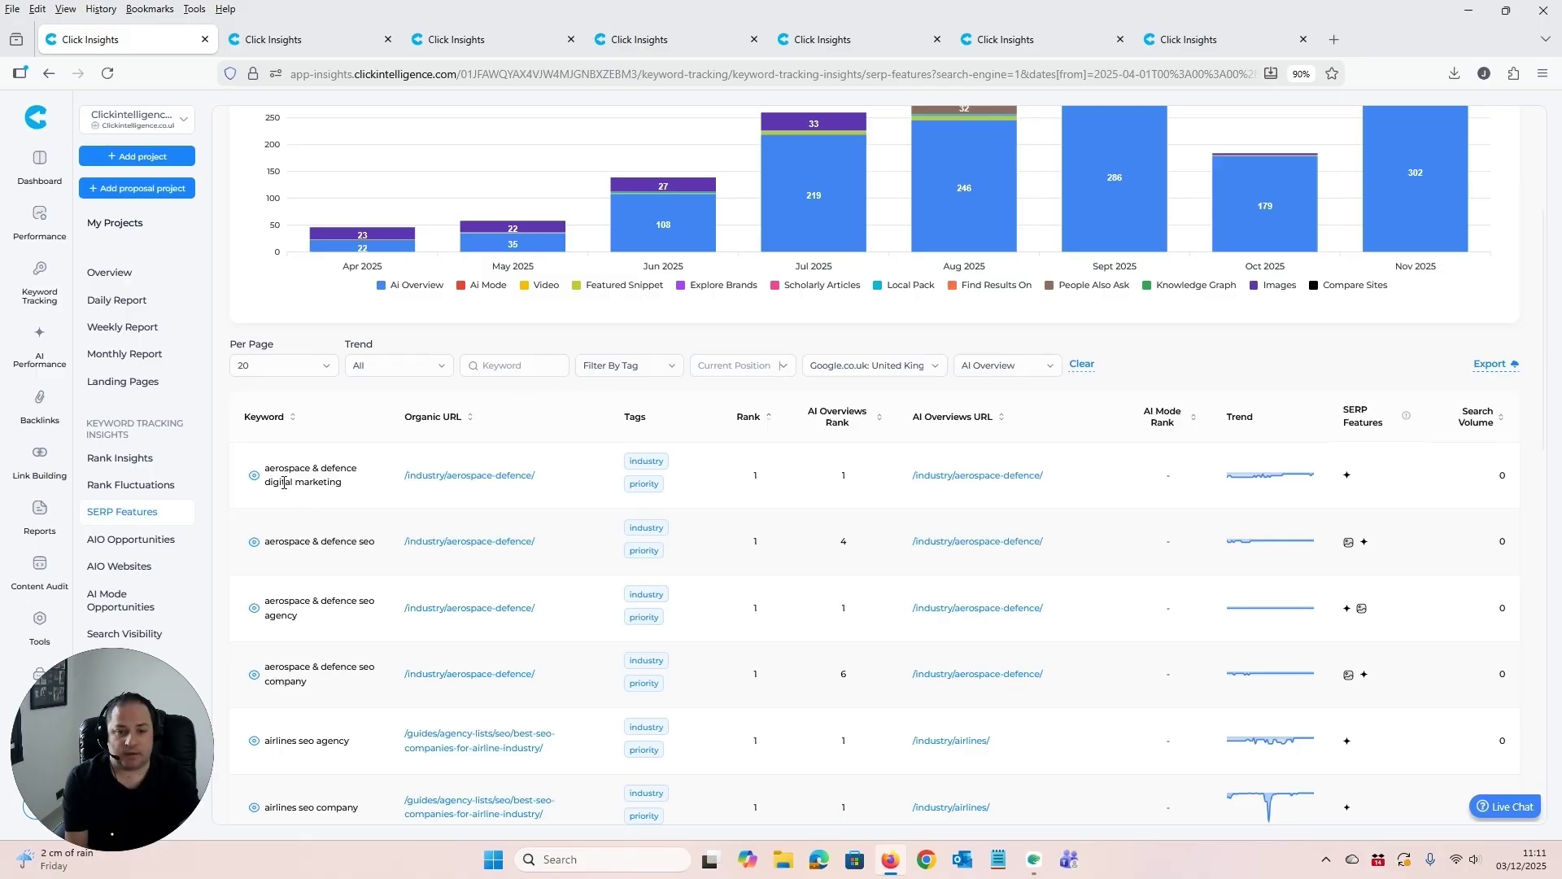
Examine the keyword table's organic ranks, AI Overviews ranks and URLs, trends and SERP features.
{"action": "scroll", "coordinate": [281, 486], "scroll_direction": "down", "scroll_amount": 1}
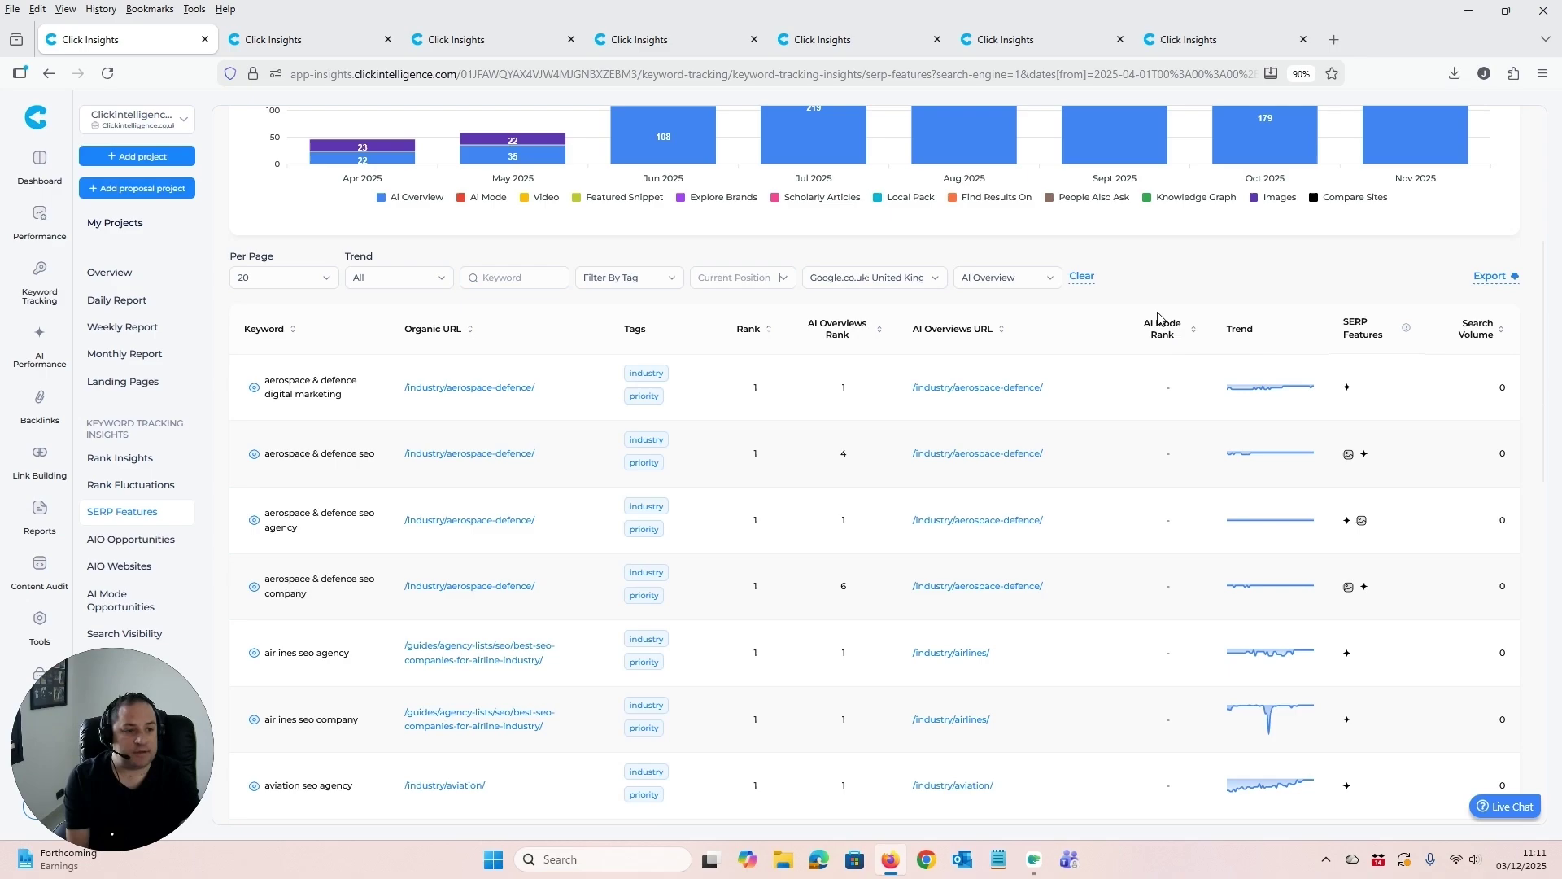
{"action": "mouse_move", "coordinate": [1262, 394]}
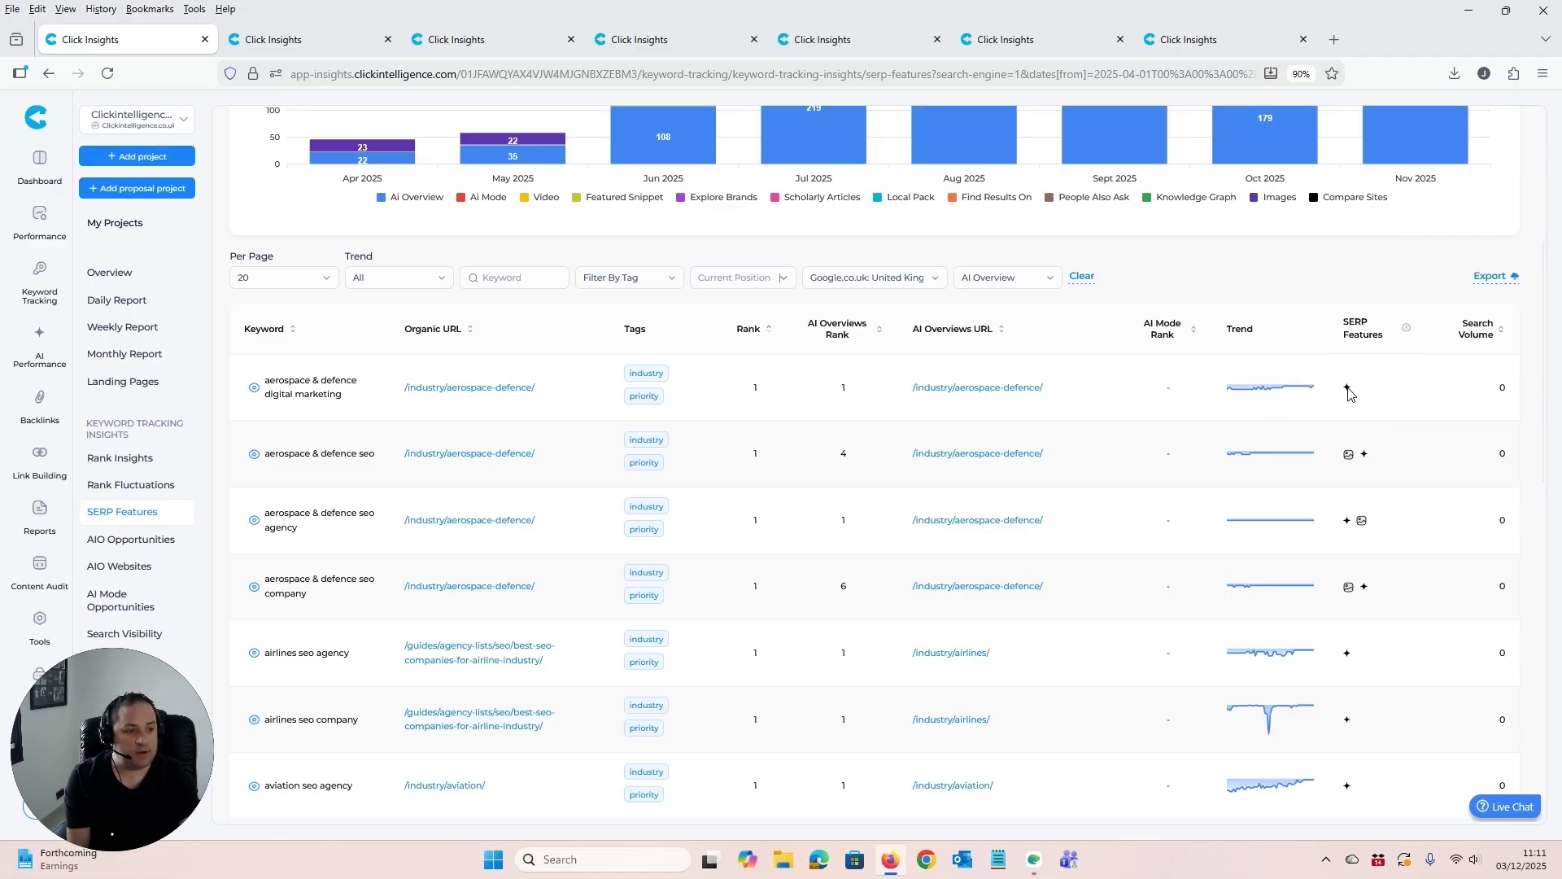
{"action": "mouse_move", "coordinate": [1349, 394]}
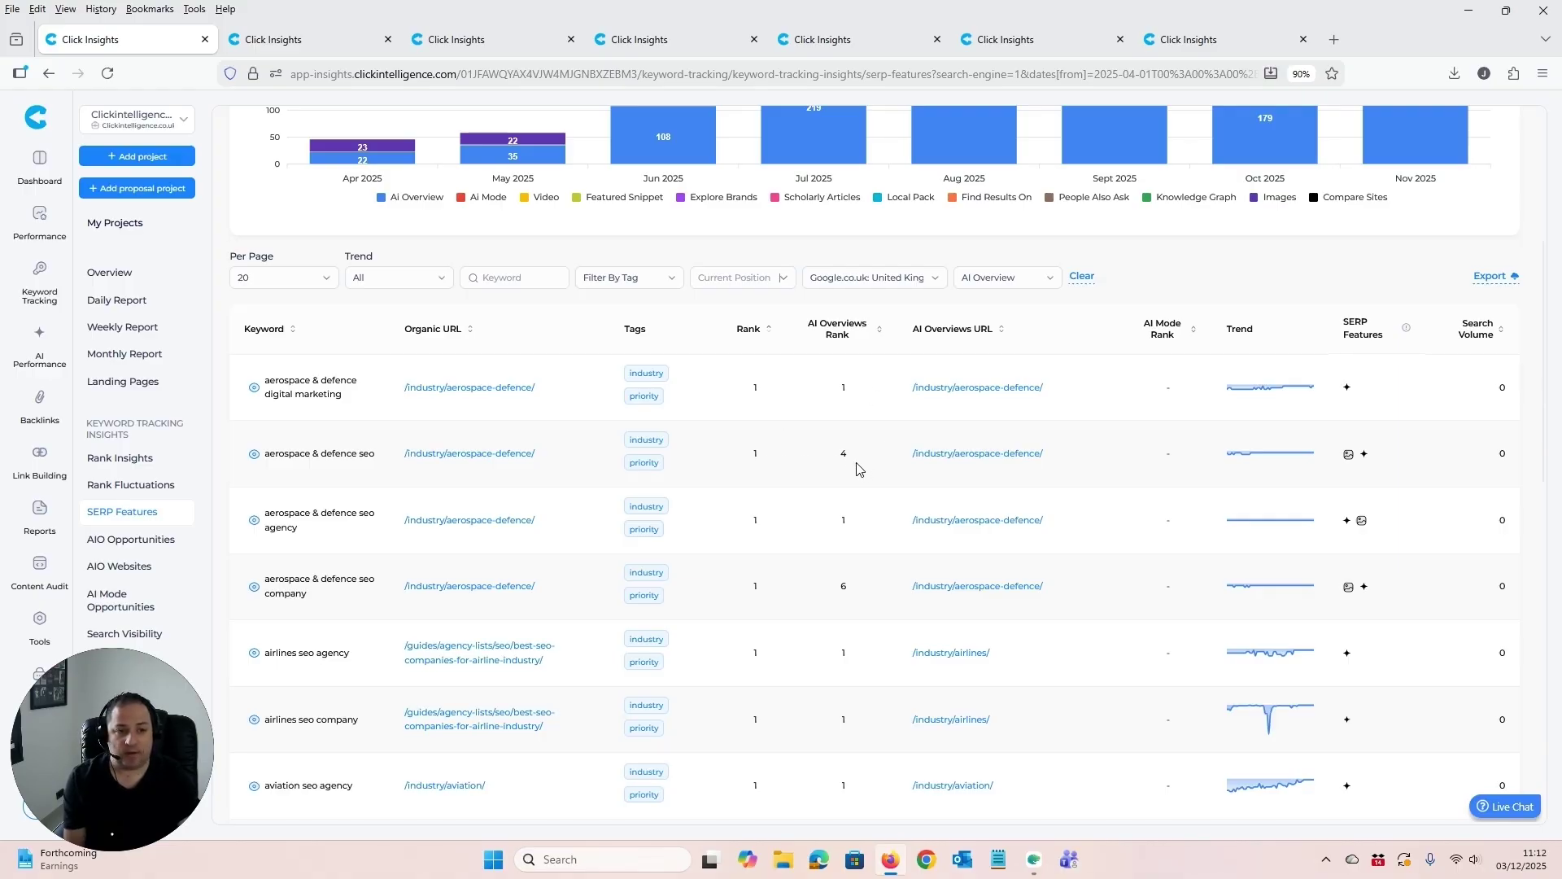
{"action": "scroll", "coordinate": [856, 468], "scroll_direction": "down", "scroll_amount": 3}
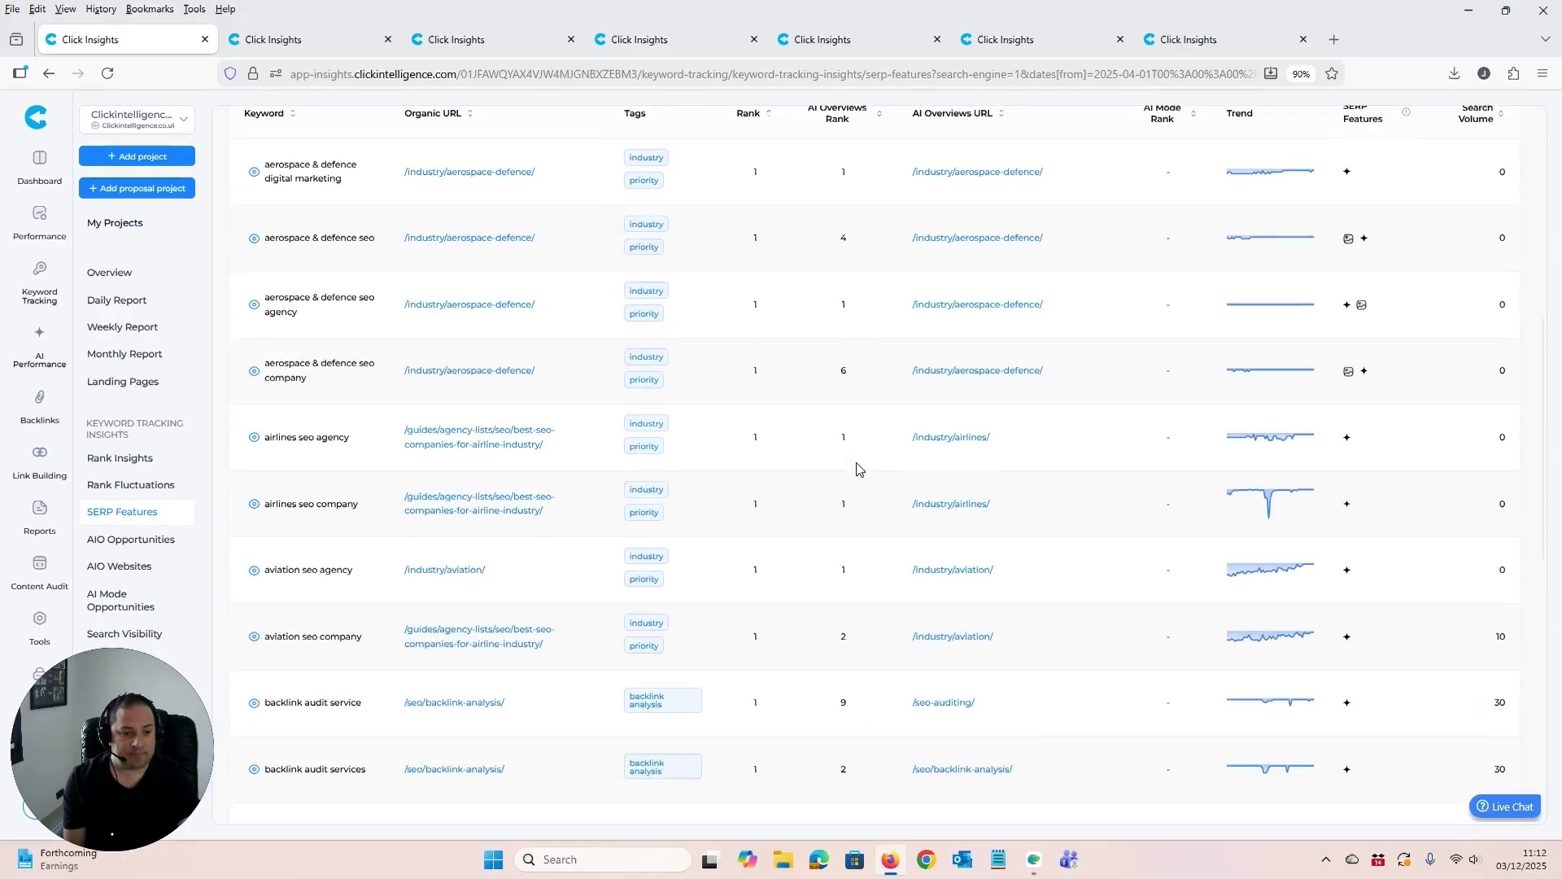
{"action": "scroll", "coordinate": [856, 469], "scroll_direction": "down", "scroll_amount": 3}
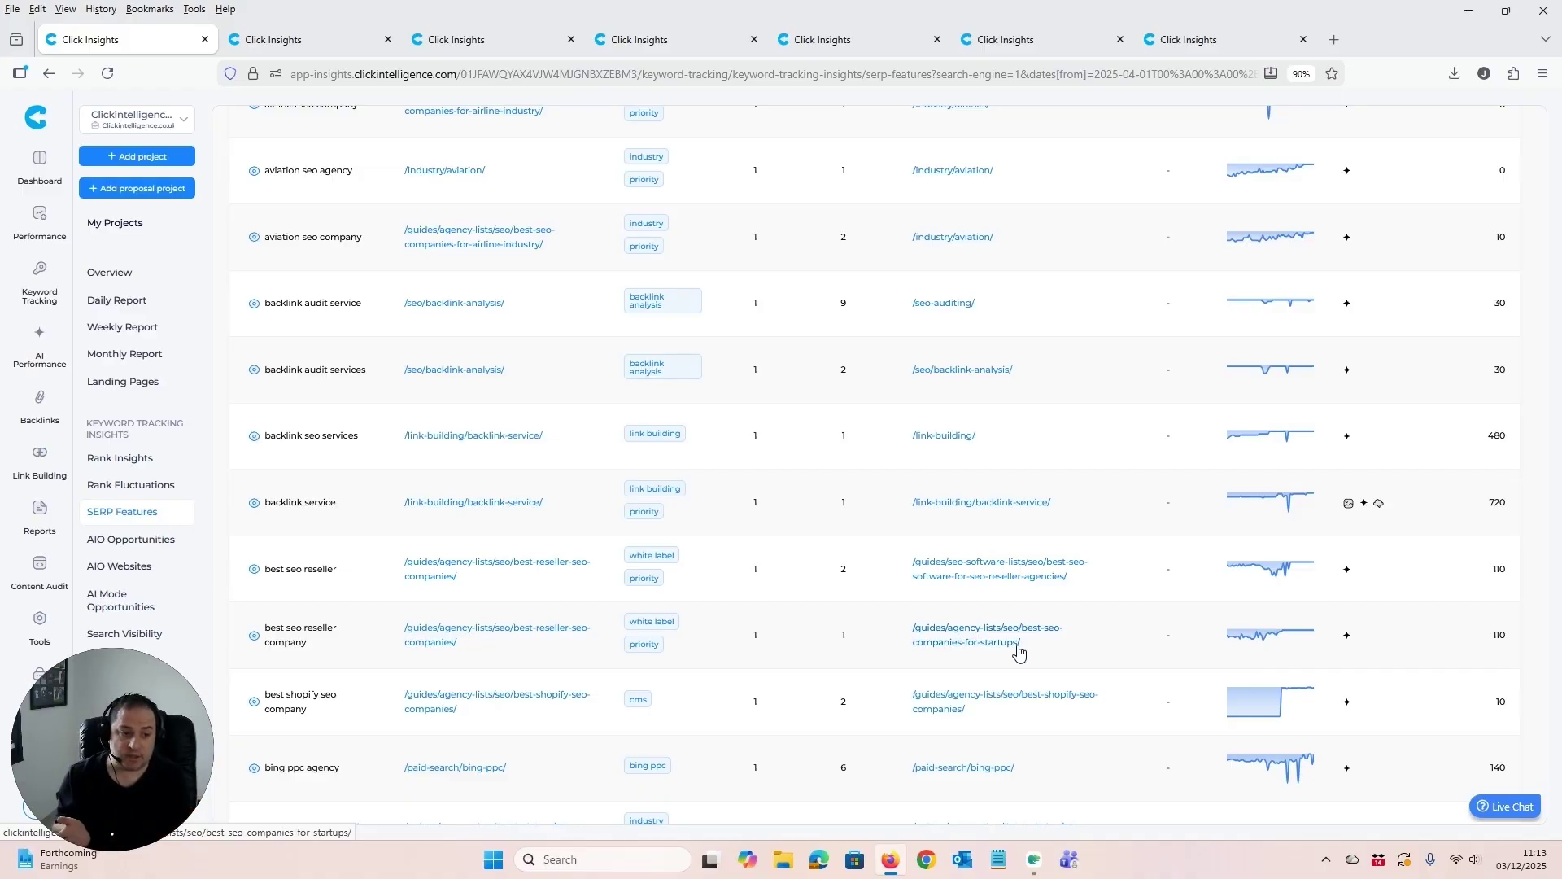
Check the search engine options for the keyword table, keeping the Google.co.uk United Kingdom desktop selection.
{"action": "scroll", "coordinate": [1018, 651], "scroll_direction": "up", "scroll_amount": 15}
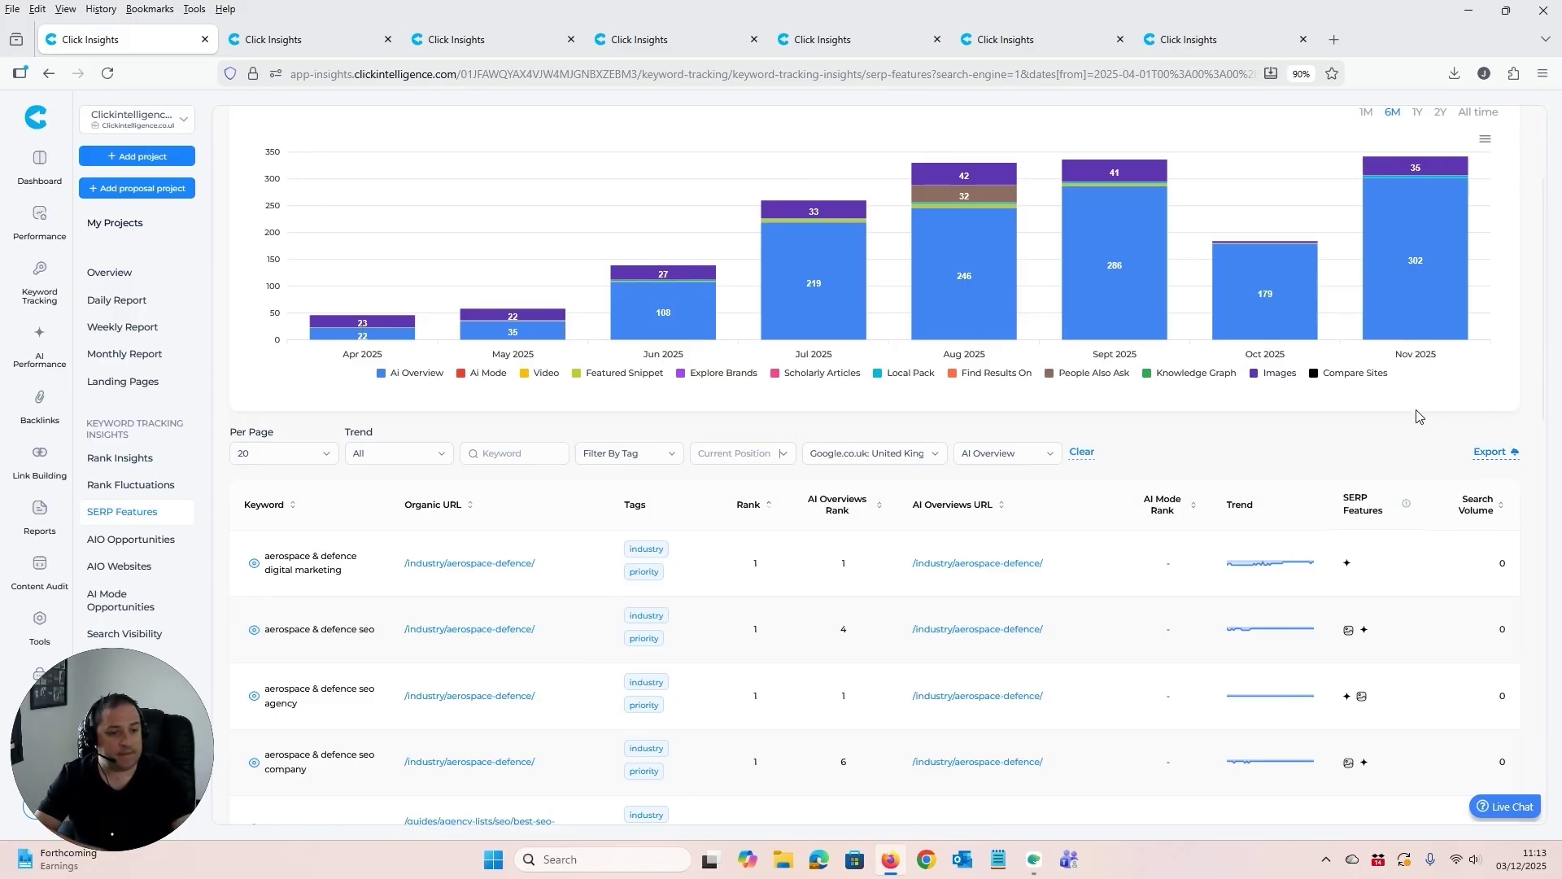
{"action": "left_click", "coordinate": [897, 460]}
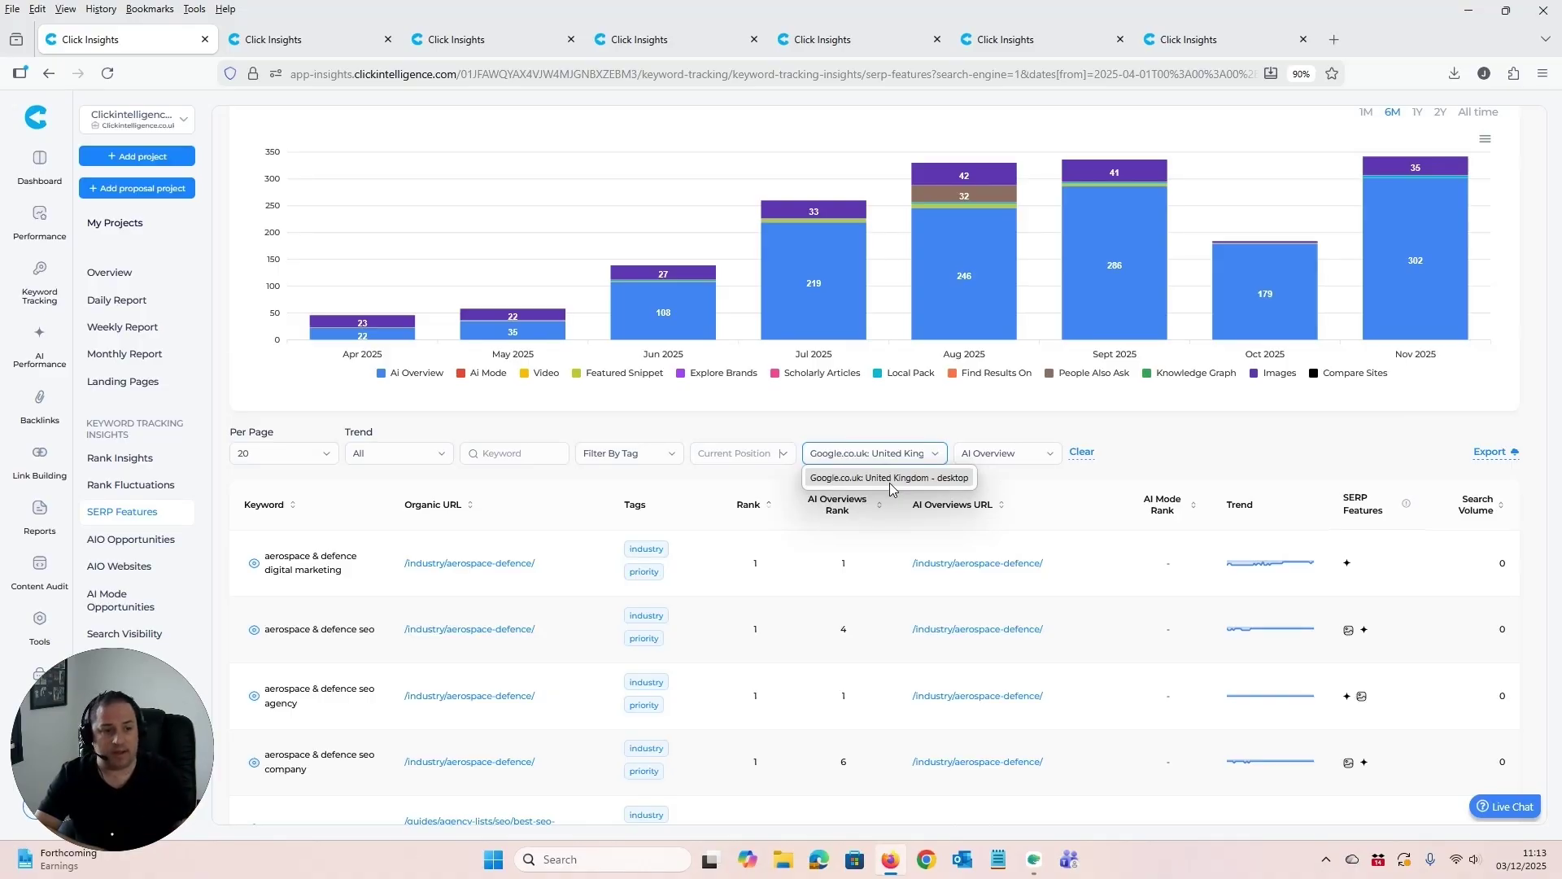
{"action": "left_click", "coordinate": [1160, 447]}
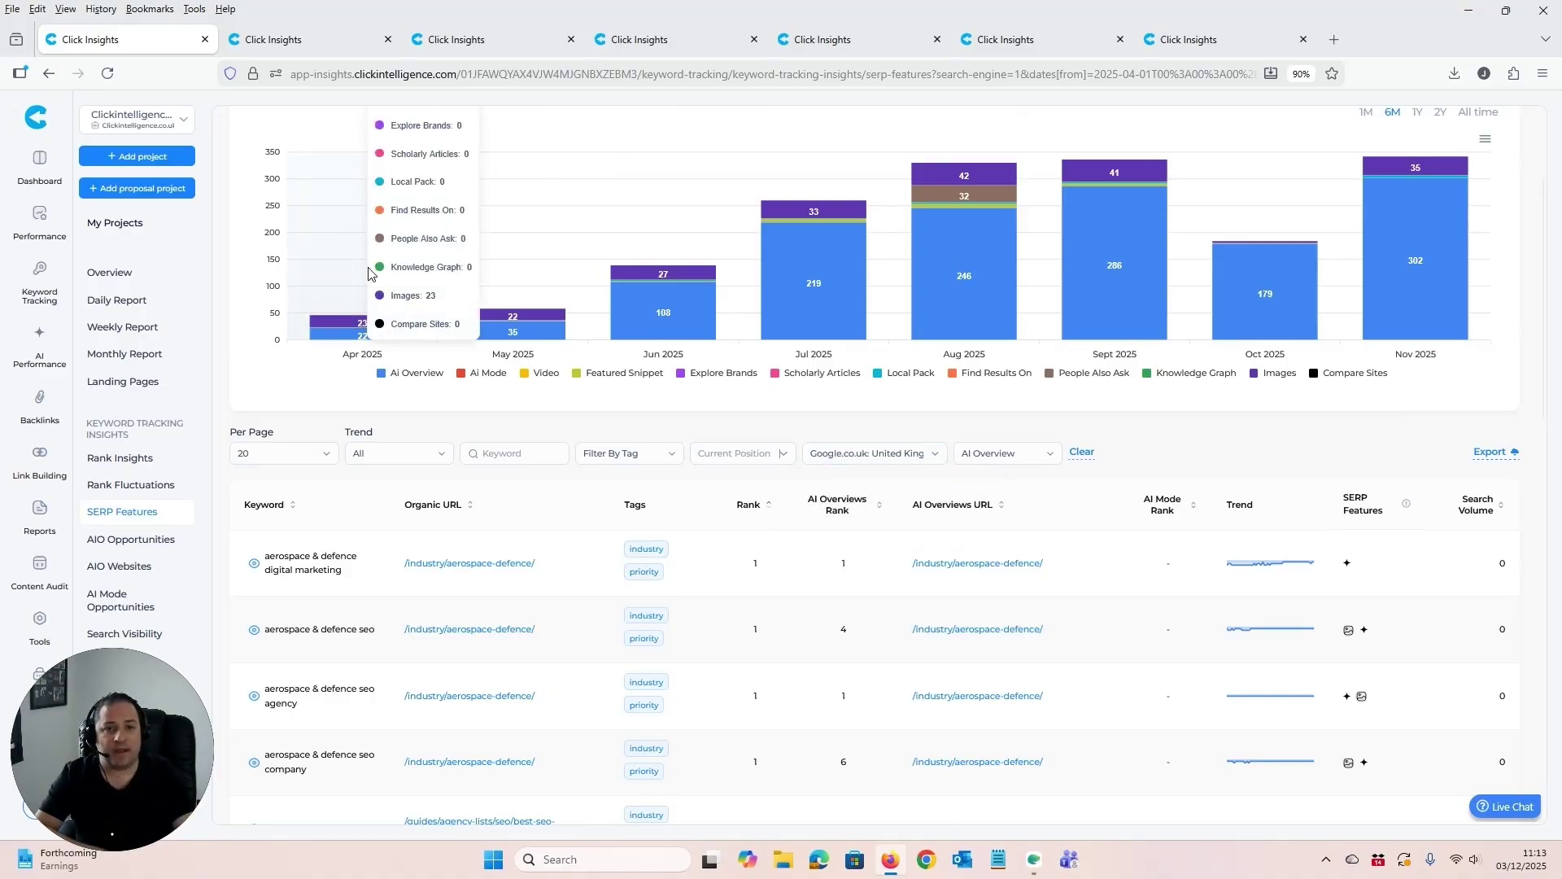
Switch to the open Tracked Competitors report and view its AI type options, keeping AI Overviews selected.
{"action": "left_click", "coordinate": [293, 41]}
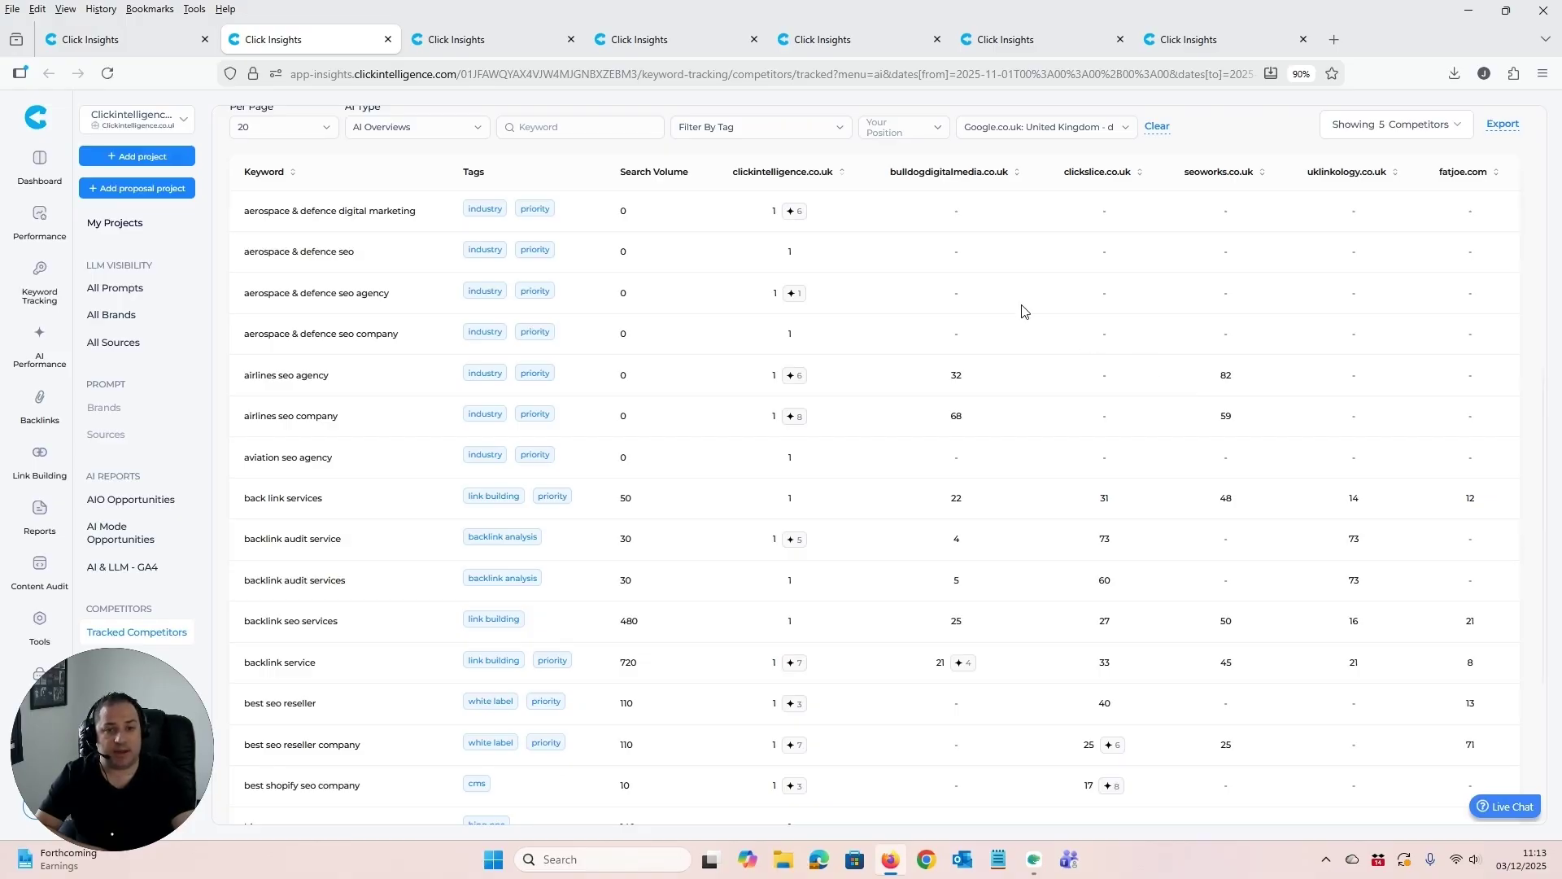
{"action": "left_click", "coordinate": [422, 131]}
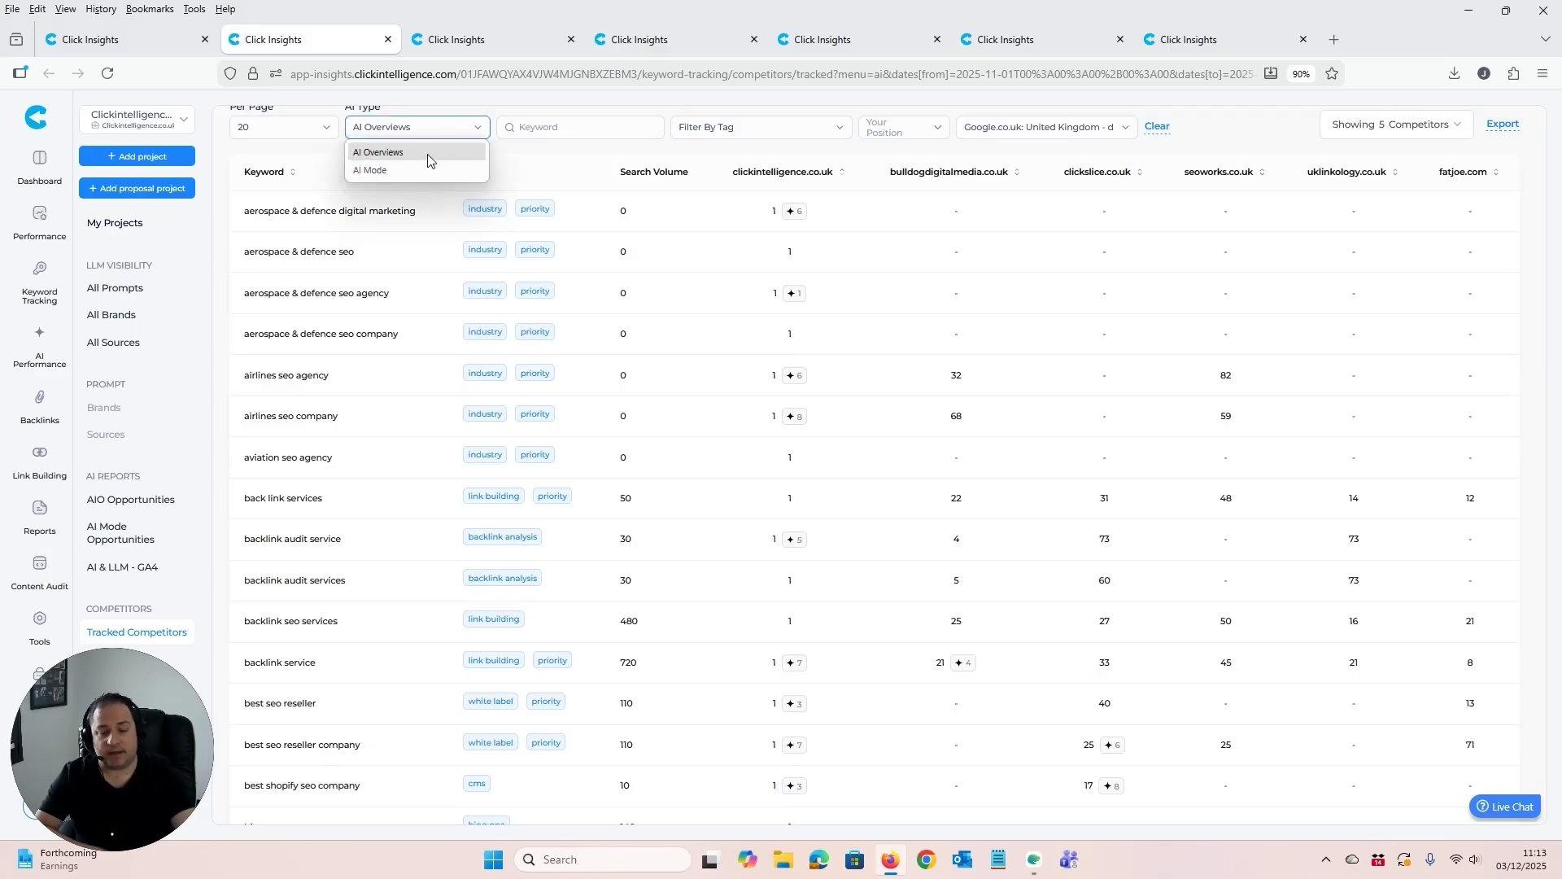
{"action": "left_click", "coordinate": [529, 162]}
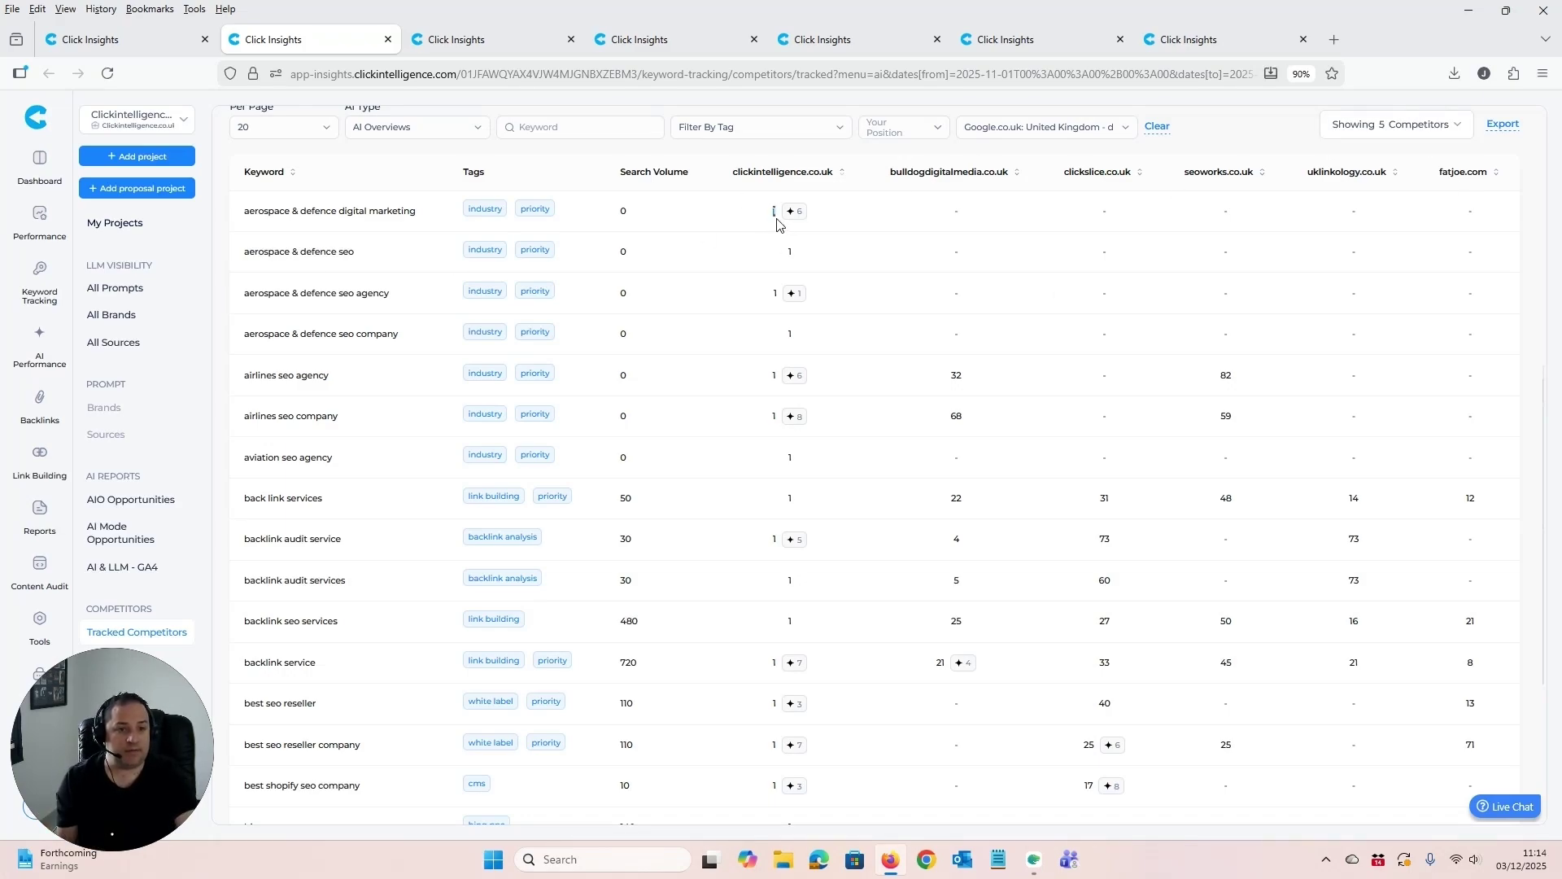
Examine clickintelligence.co.uk's AI Overview rank for "aerospace & defence digital marketing" and the search volume, organic and AI ranks for "backlink service".
{"action": "double_click", "coordinate": [803, 218]}
{"action": "scroll", "coordinate": [905, 583], "scroll_direction": "down", "scroll_amount": 1}
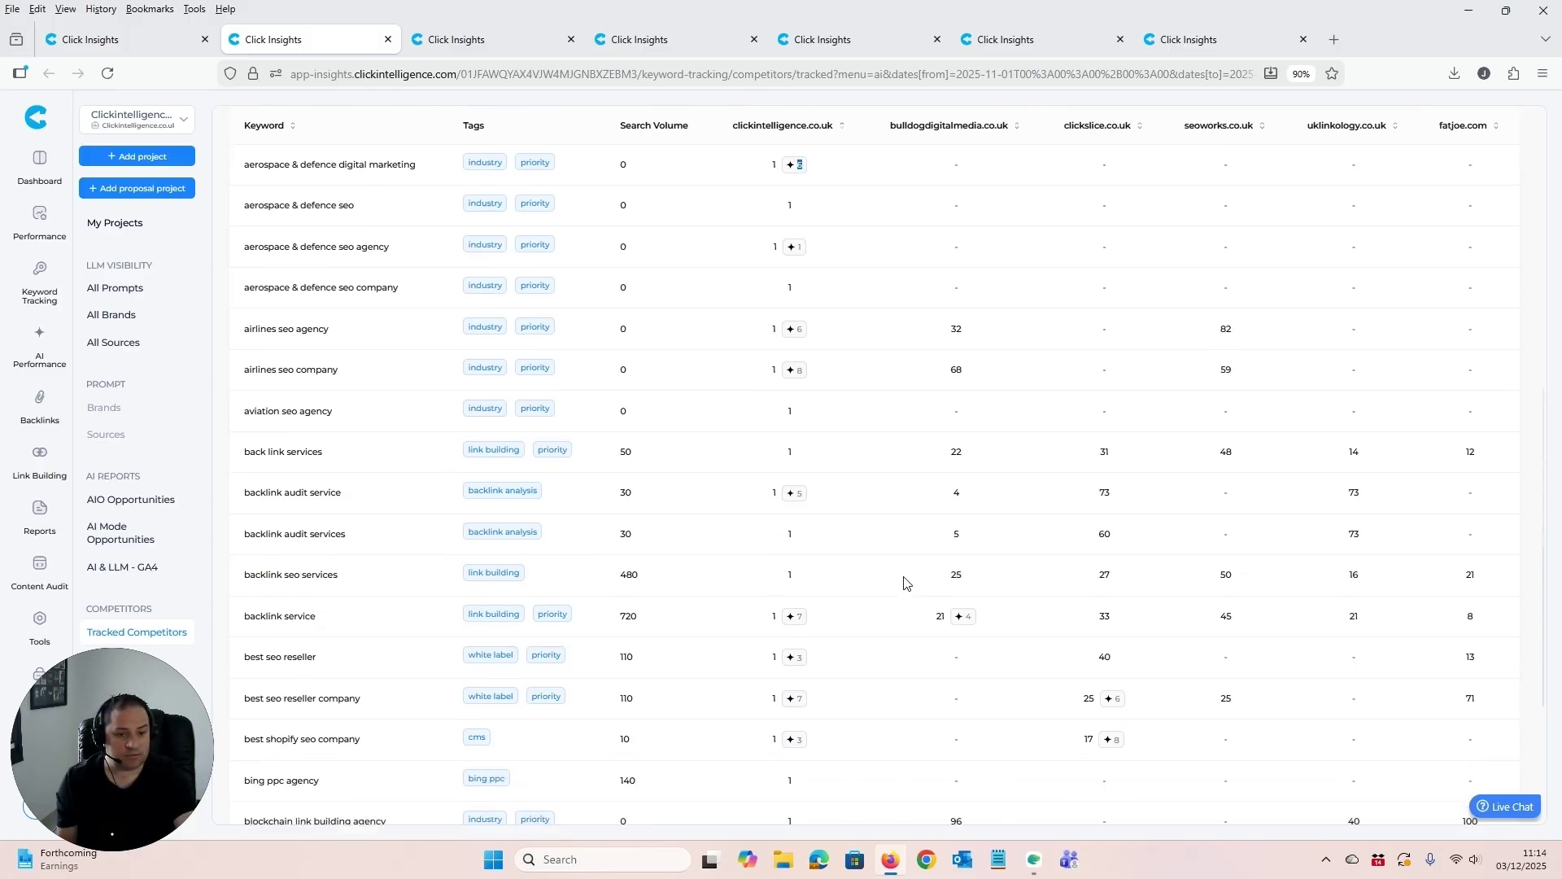
{"action": "scroll", "coordinate": [905, 583], "scroll_direction": "down", "scroll_amount": 5}
{"action": "left_click_drag", "start_coordinate": [246, 411], "coordinate": [322, 409]}
{"action": "left_click", "coordinate": [290, 415]}
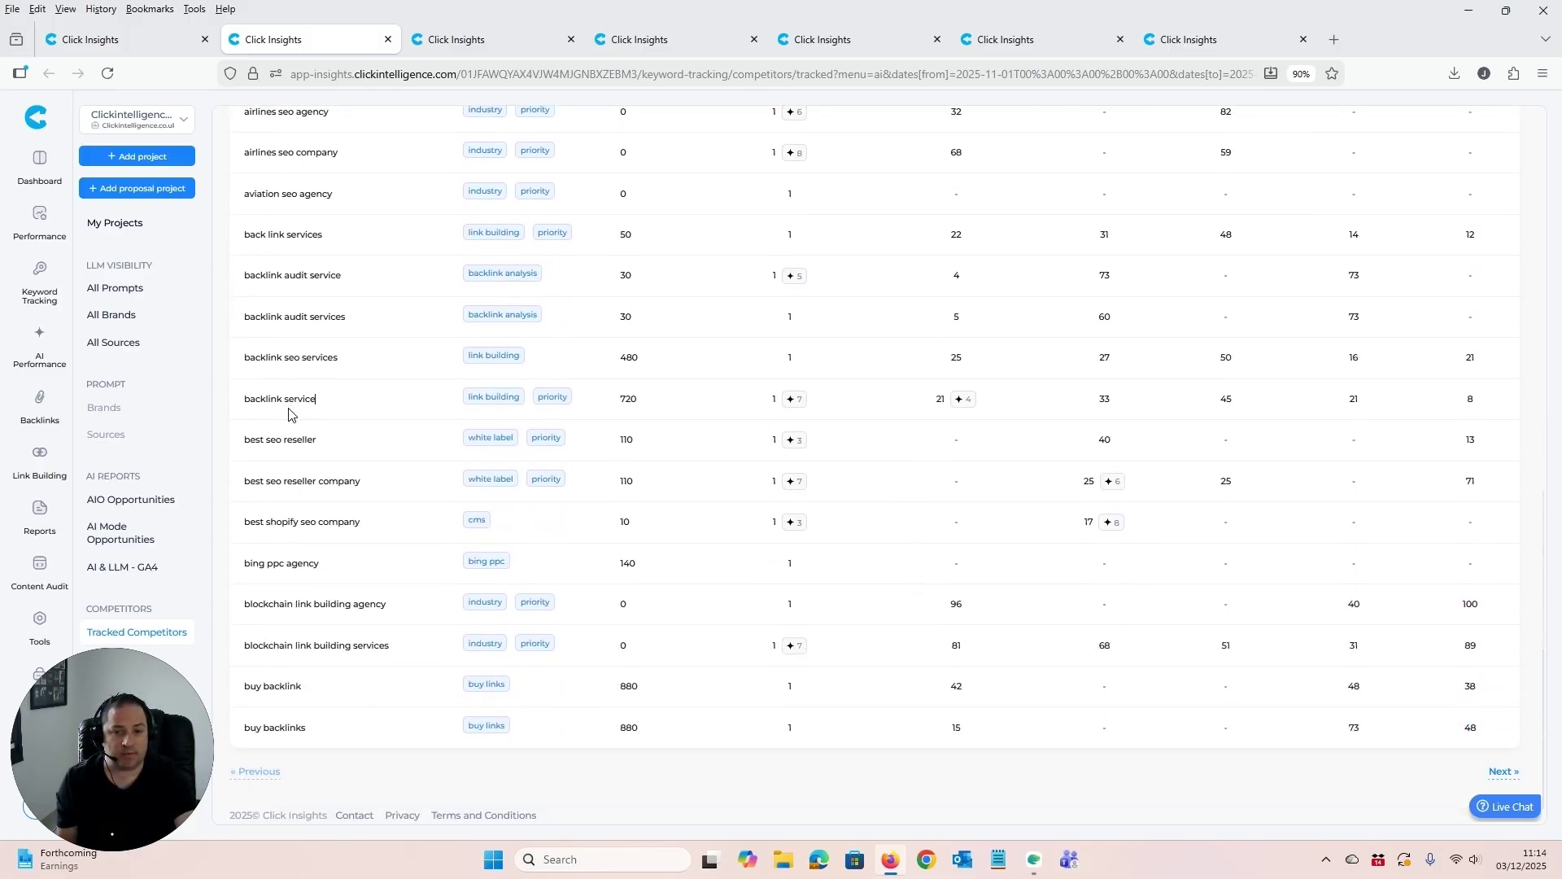
{"action": "left_click_drag", "start_coordinate": [618, 403], "coordinate": [641, 402]}
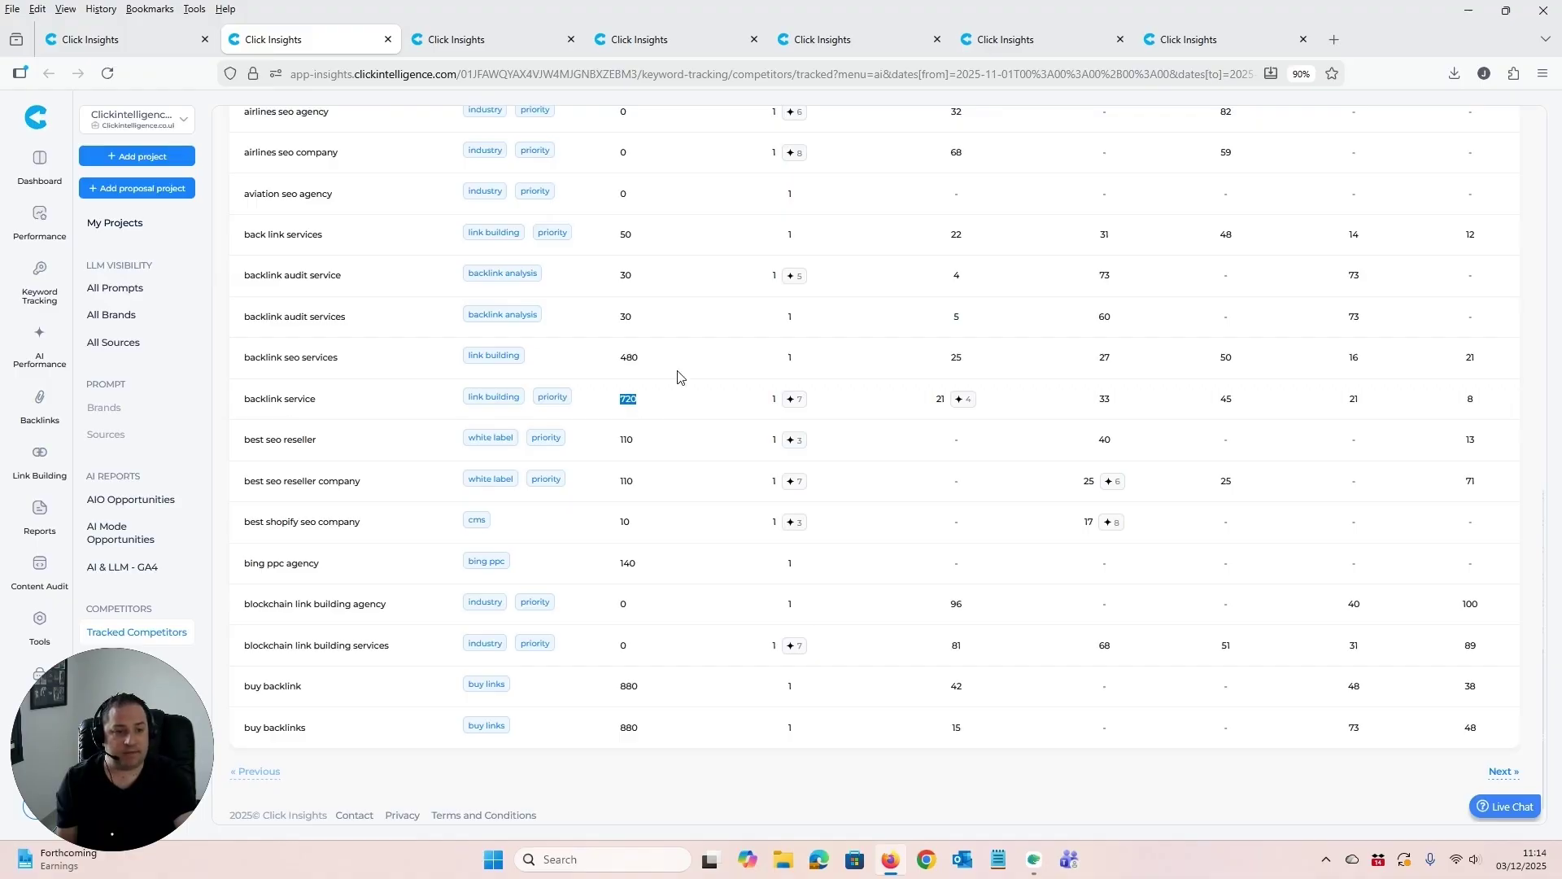
{"action": "left_click_drag", "start_coordinate": [768, 411], "coordinate": [777, 412]}
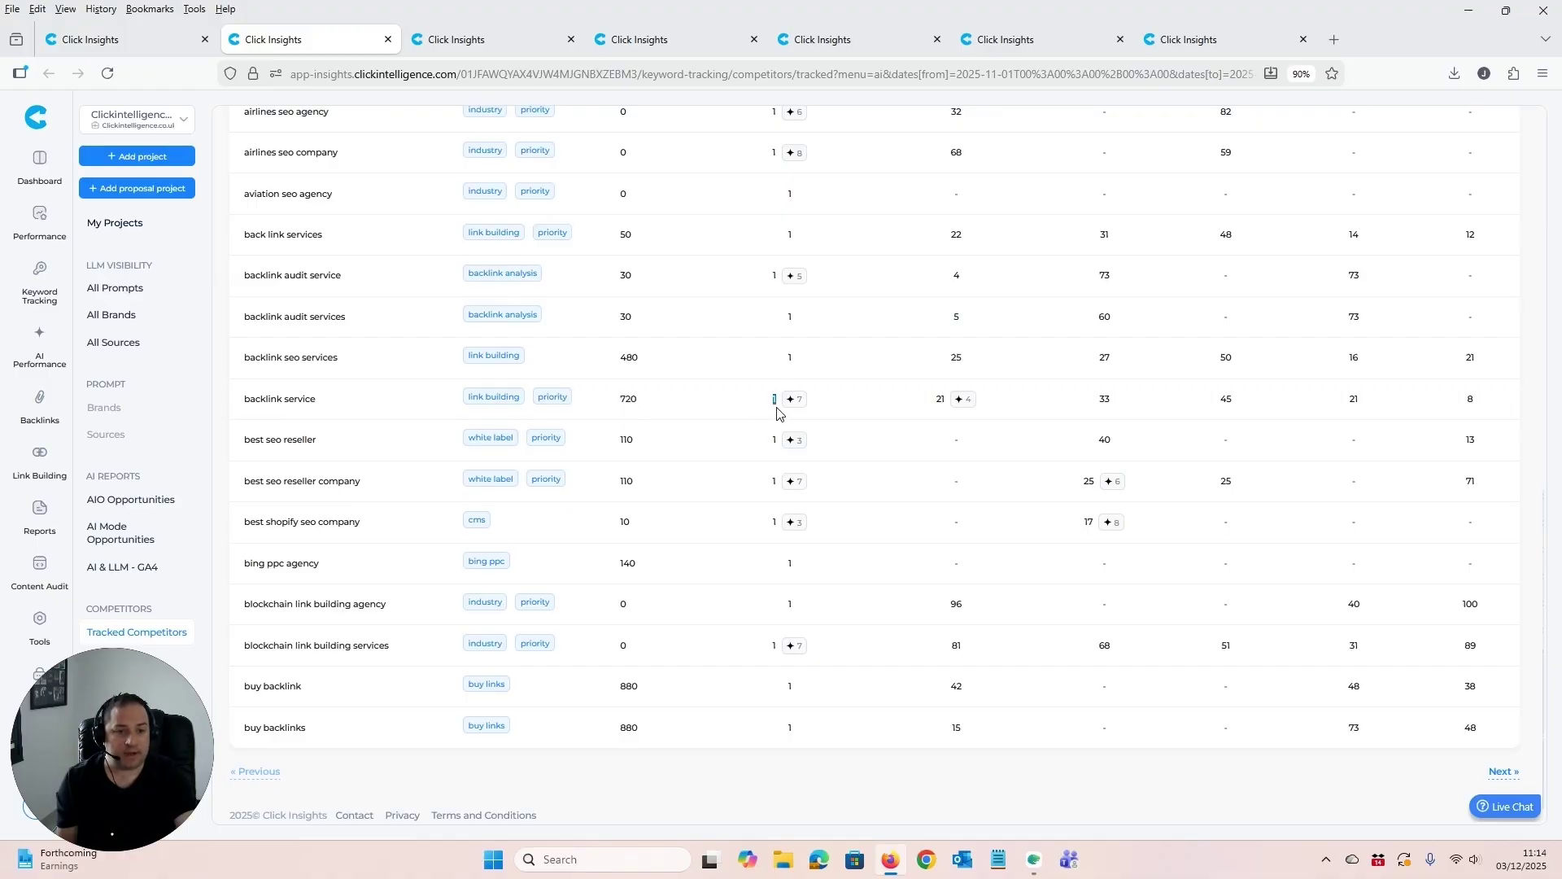
{"action": "double_click", "coordinate": [797, 404]}
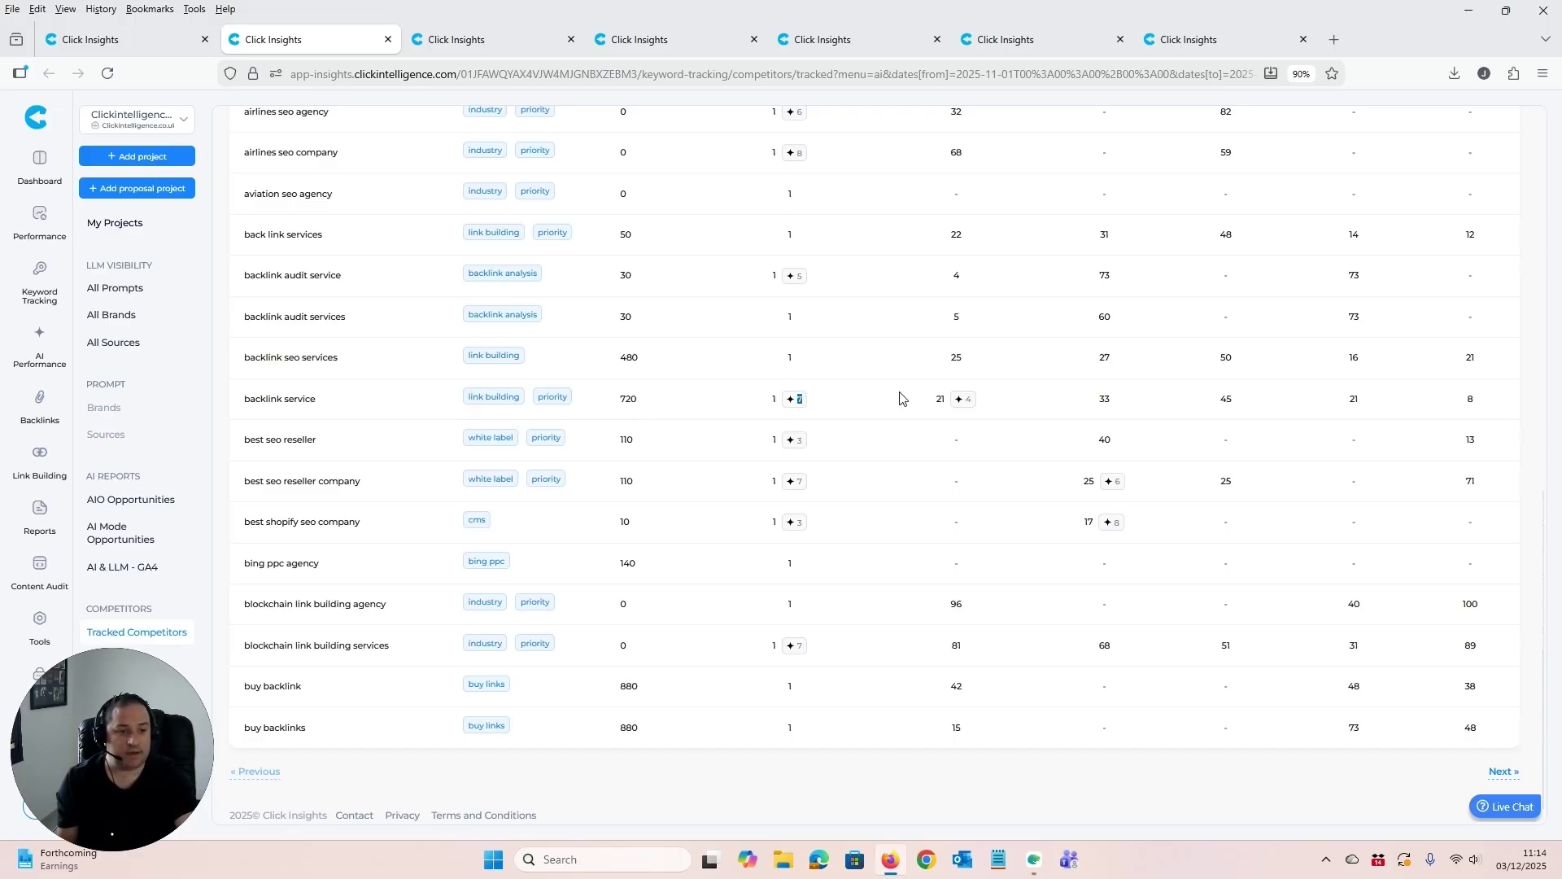
Check bulldogdigitalmedia.co.uk's organic and AI Overview ranks for the keyword "backlink service".
{"action": "scroll", "coordinate": [934, 415], "scroll_direction": "up", "scroll_amount": 5}
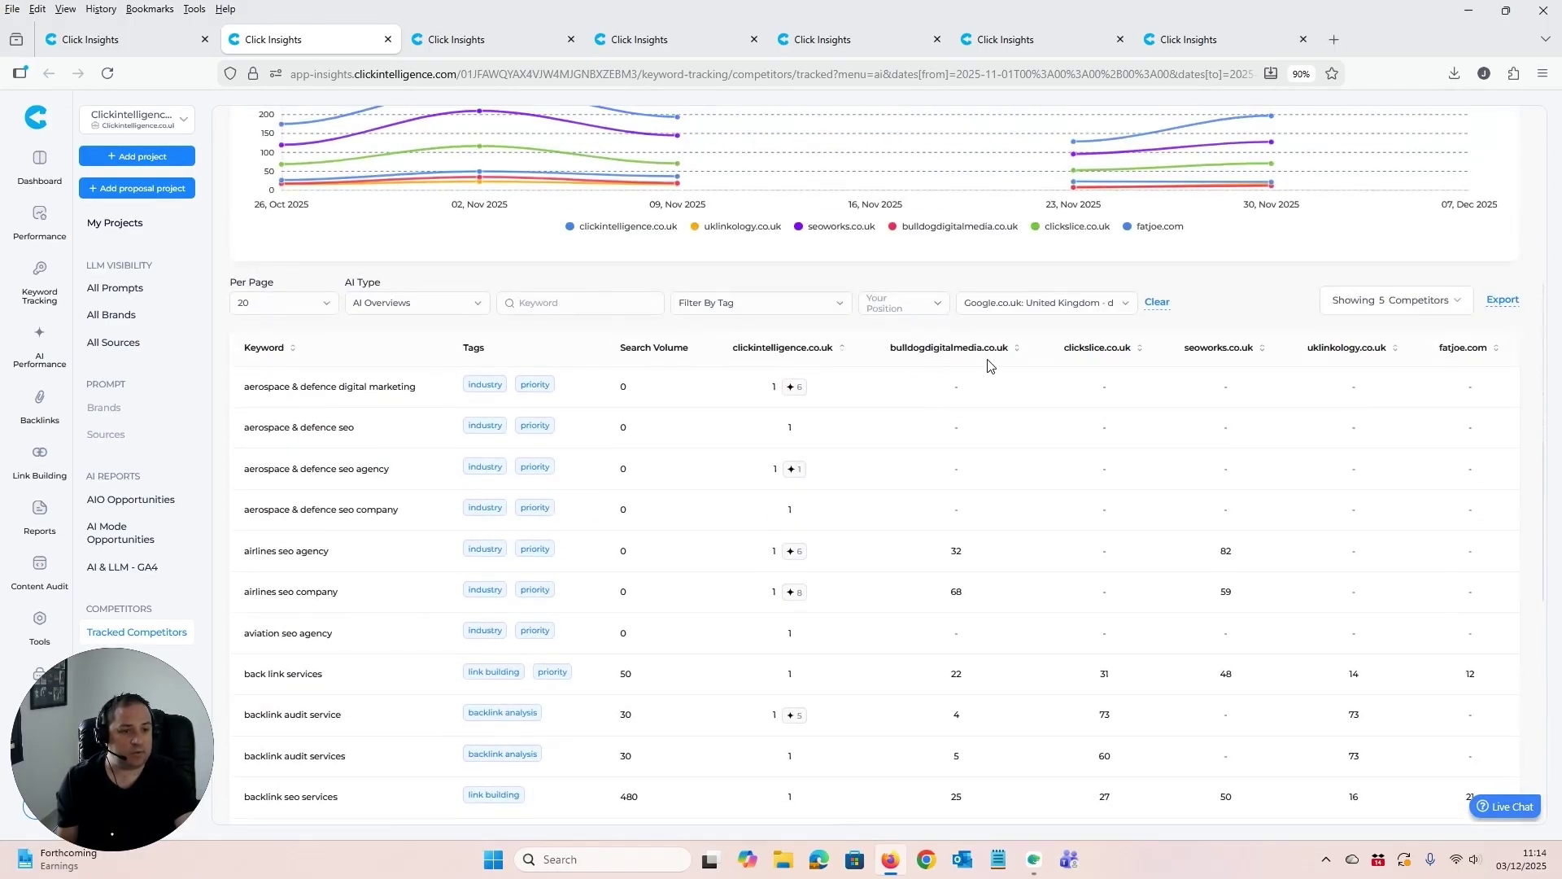
{"action": "scroll", "coordinate": [999, 450], "scroll_direction": "down", "scroll_amount": 3}
{"action": "double_click", "coordinate": [941, 574]}
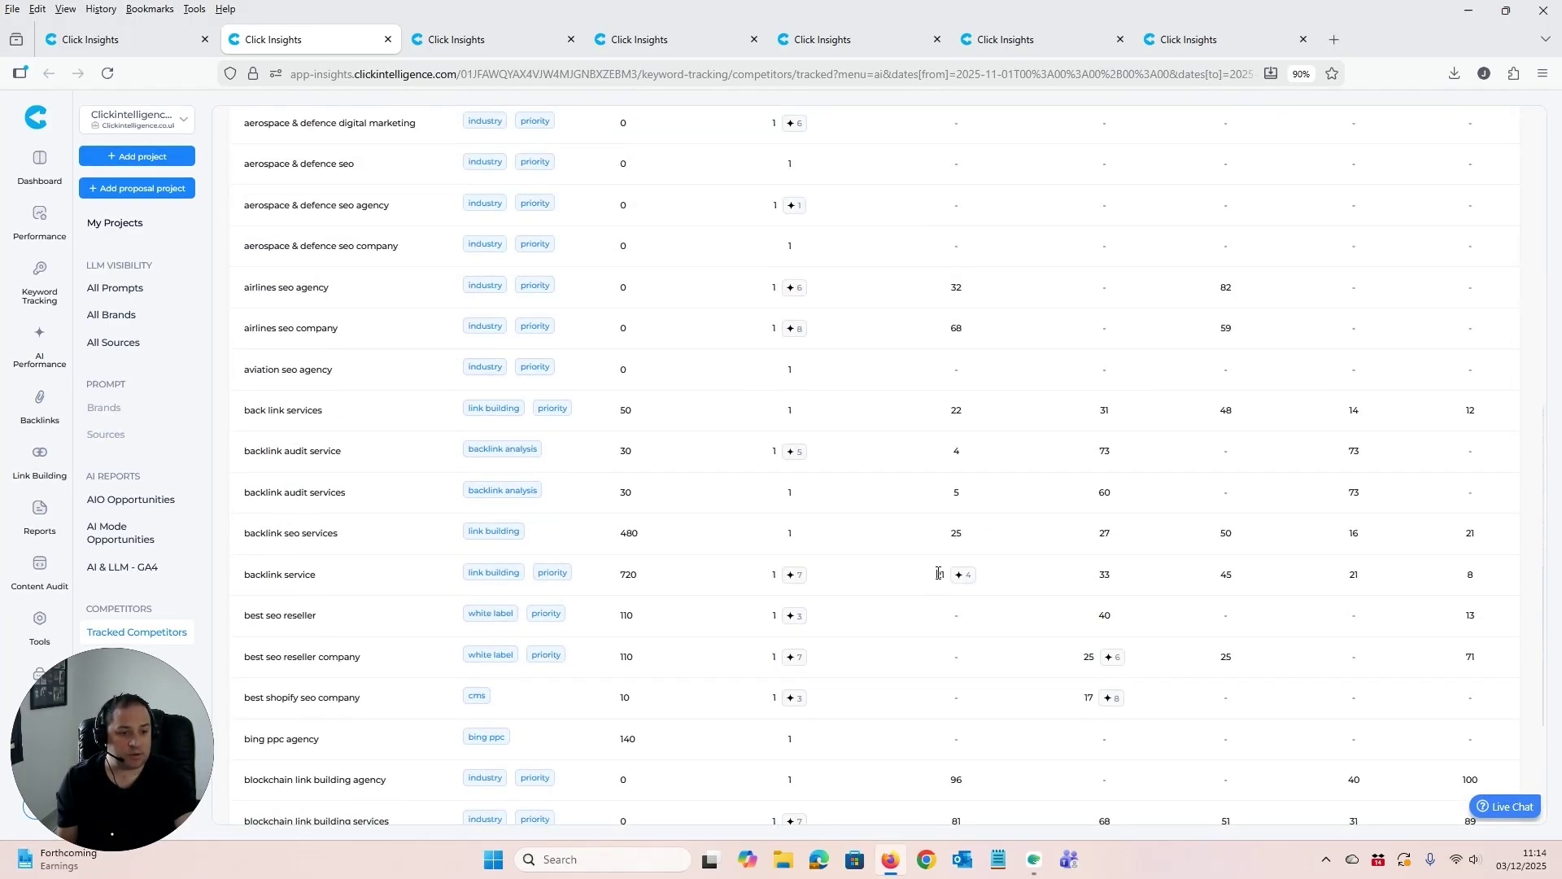
{"action": "double_click", "coordinate": [968, 574]}
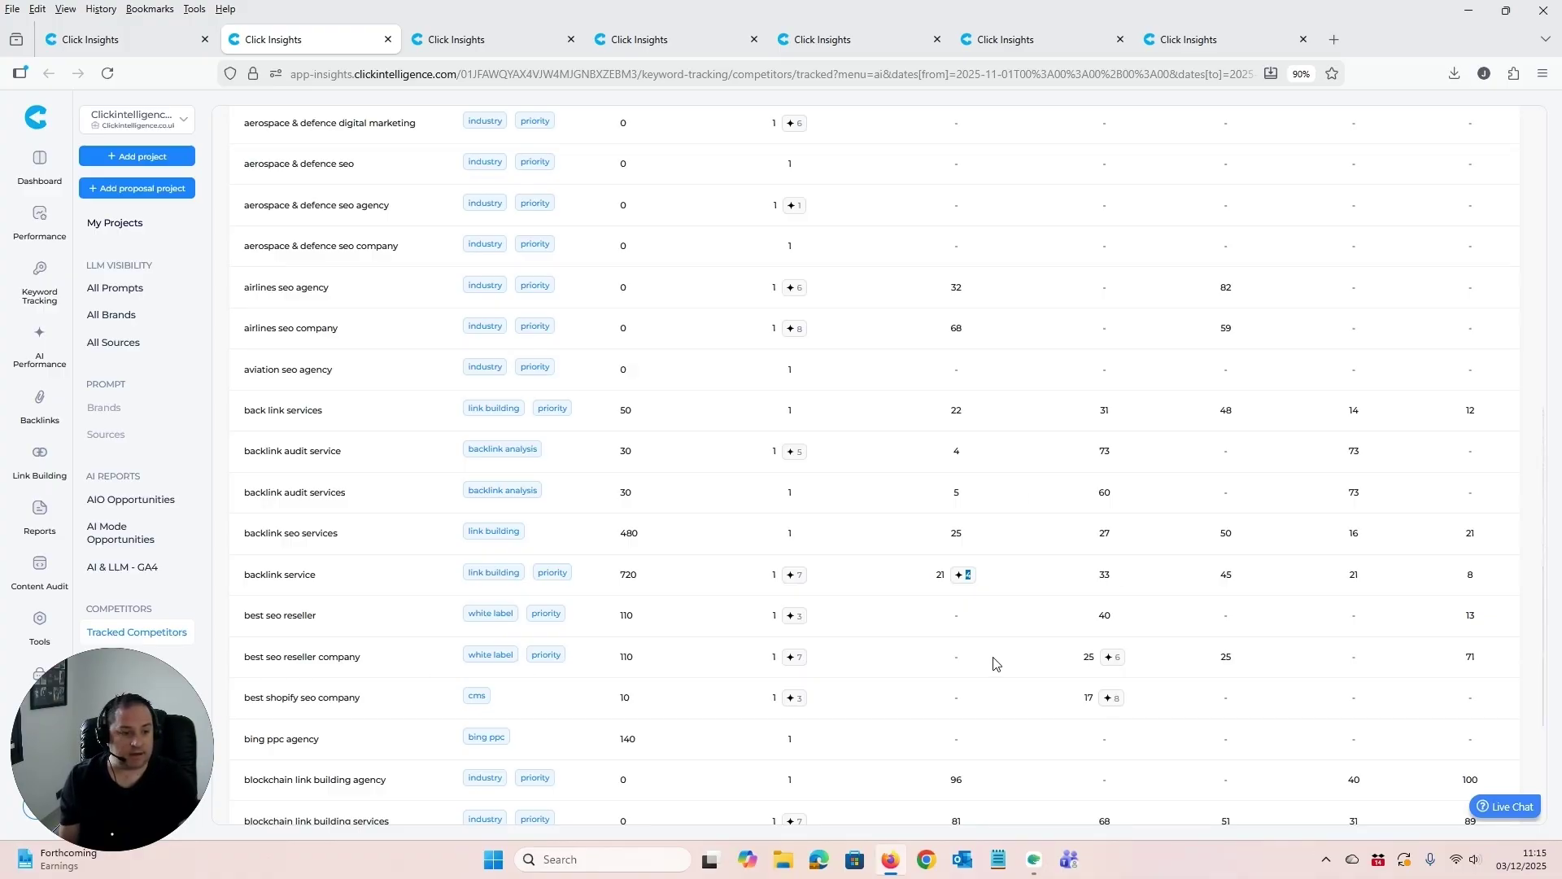
{"action": "scroll", "coordinate": [1117, 648], "scroll_direction": "up", "scroll_amount": 5}
{"action": "scroll", "coordinate": [1107, 520], "scroll_direction": "down", "scroll_amount": 5}
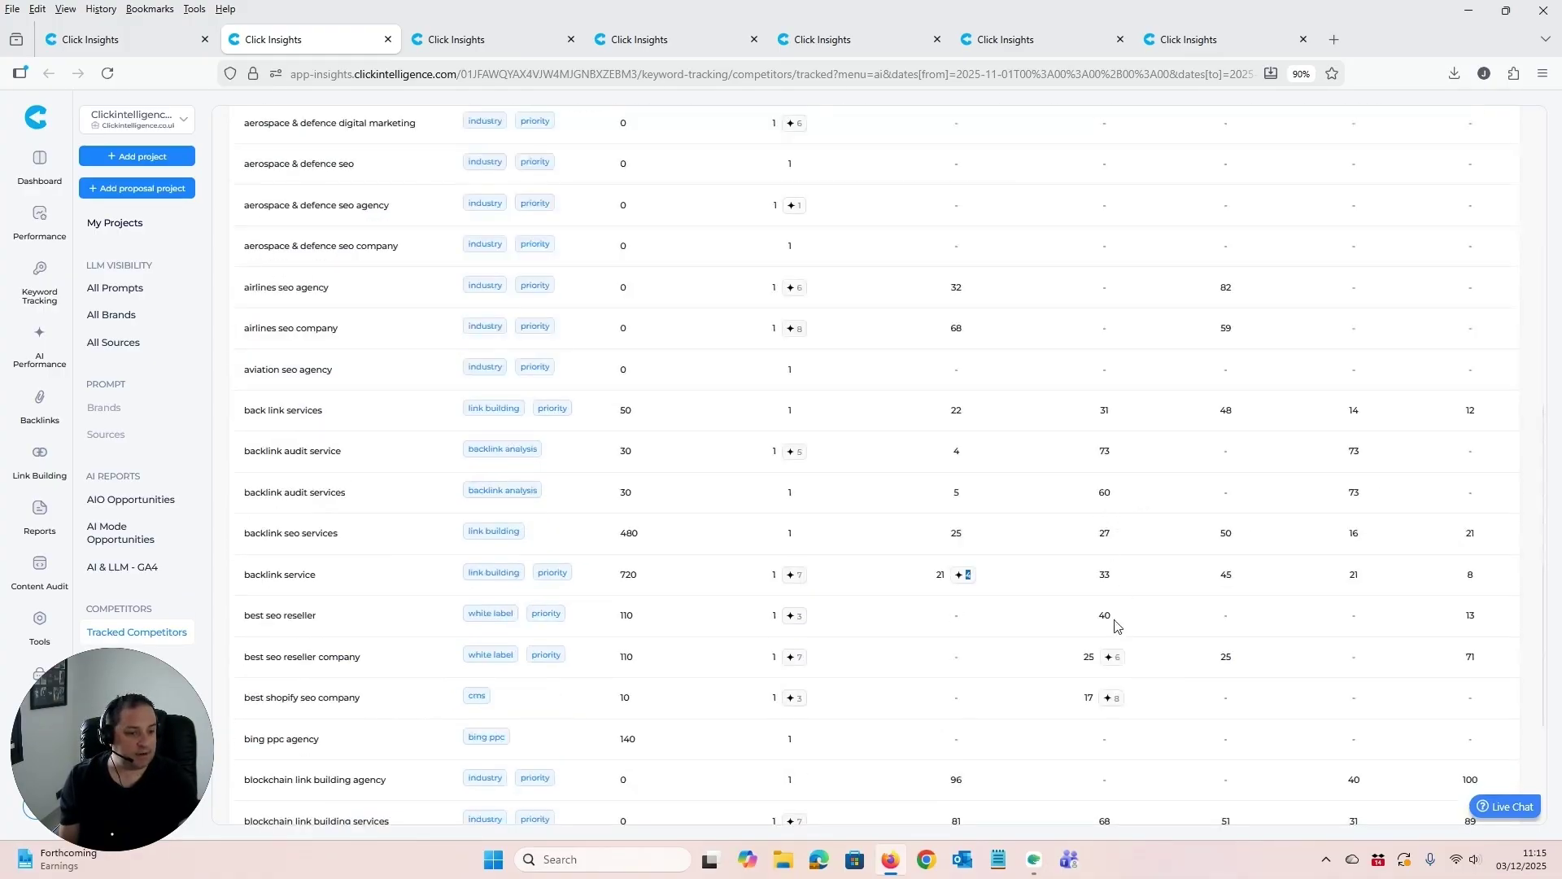
Check clickslice.co.uk's organic and AI Overview ranks for "best seo reseller company" and "best shopify seo company".
{"action": "double_click", "coordinate": [1089, 658]}
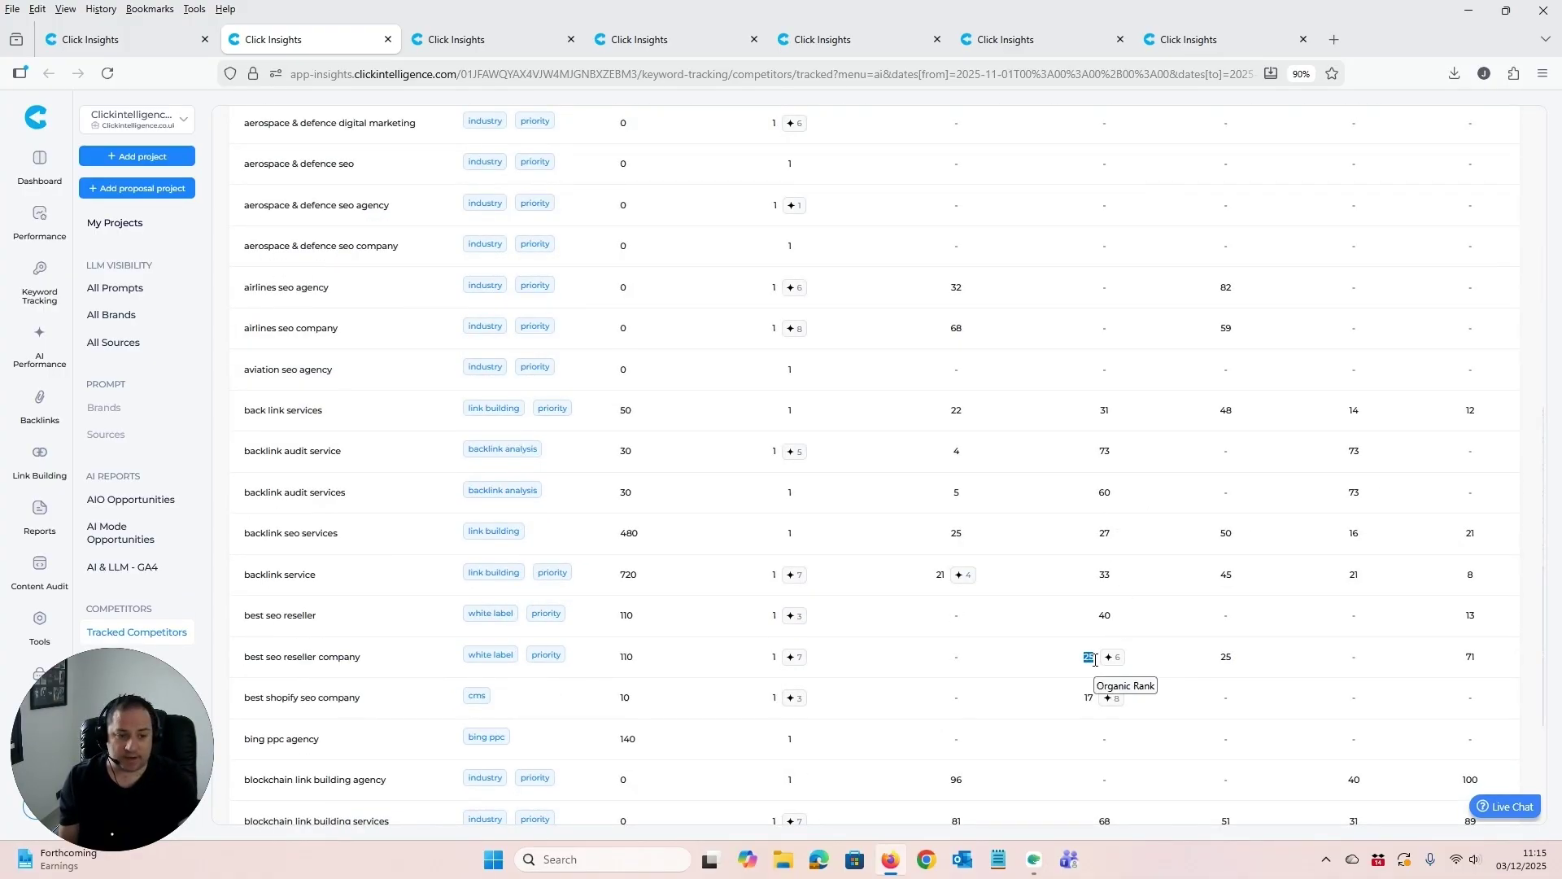
{"action": "left_click", "coordinate": [1117, 660]}
{"action": "double_click", "coordinate": [1117, 659]}
{"action": "scroll", "coordinate": [1158, 610], "scroll_direction": "down", "scroll_amount": 1}
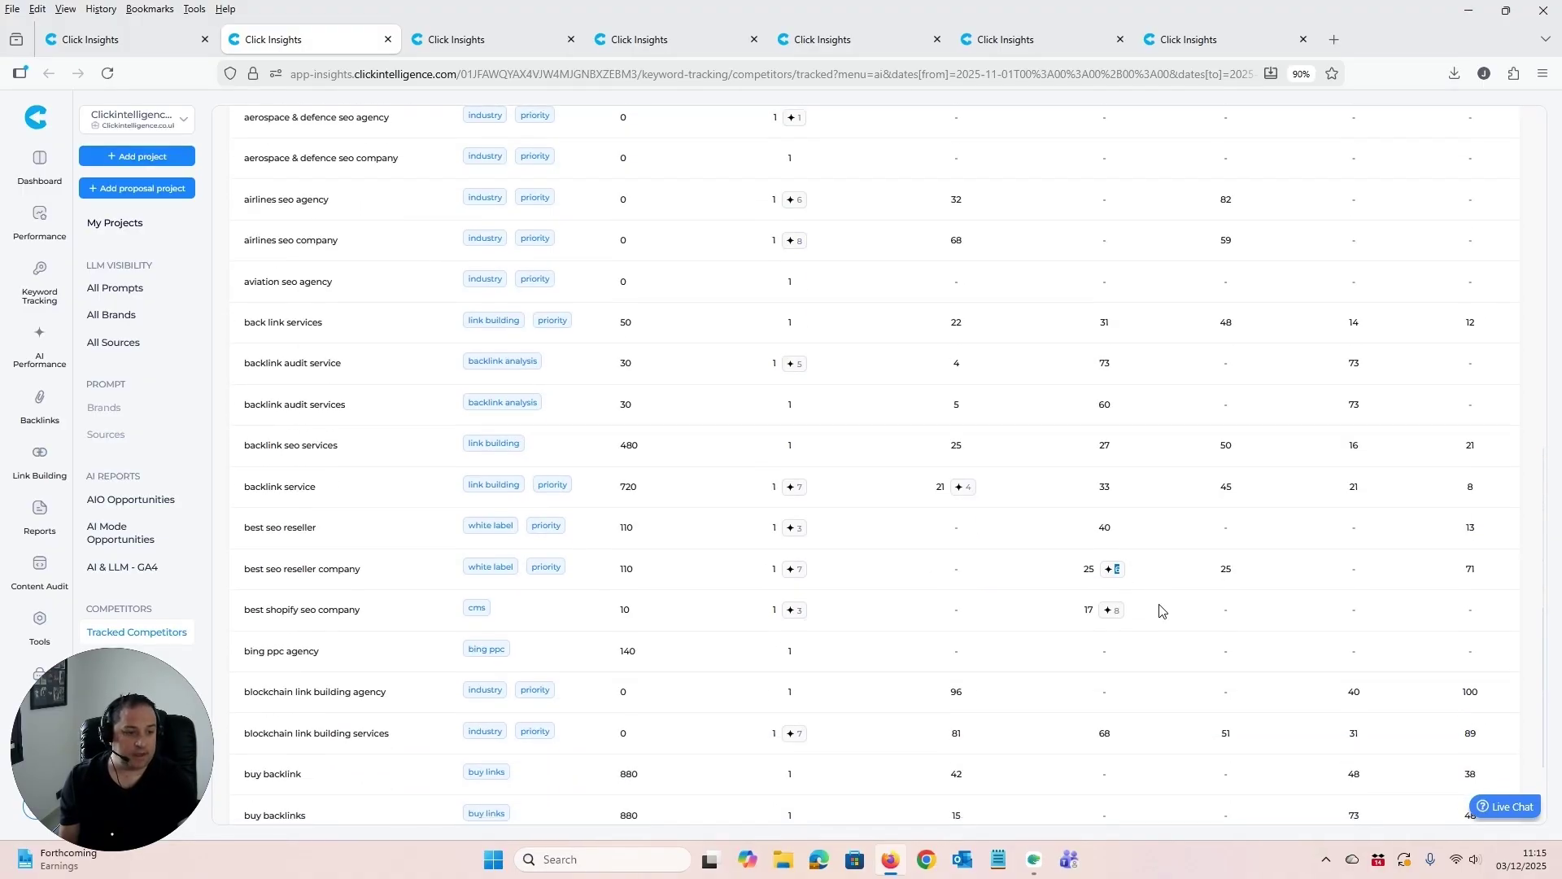
{"action": "double_click", "coordinate": [1087, 611]}
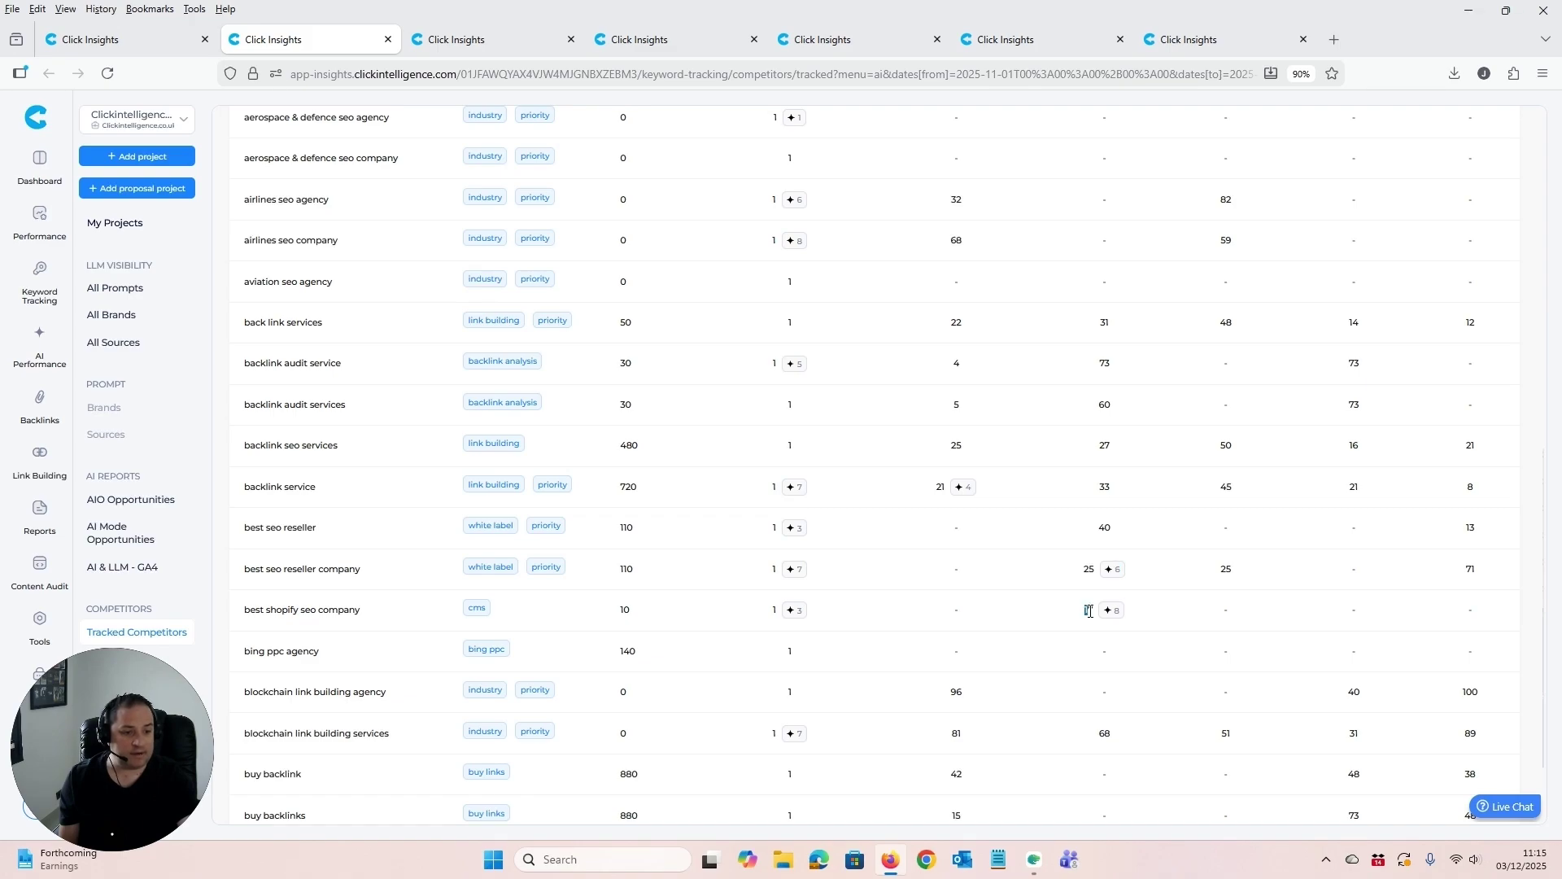
{"action": "double_click", "coordinate": [1113, 614]}
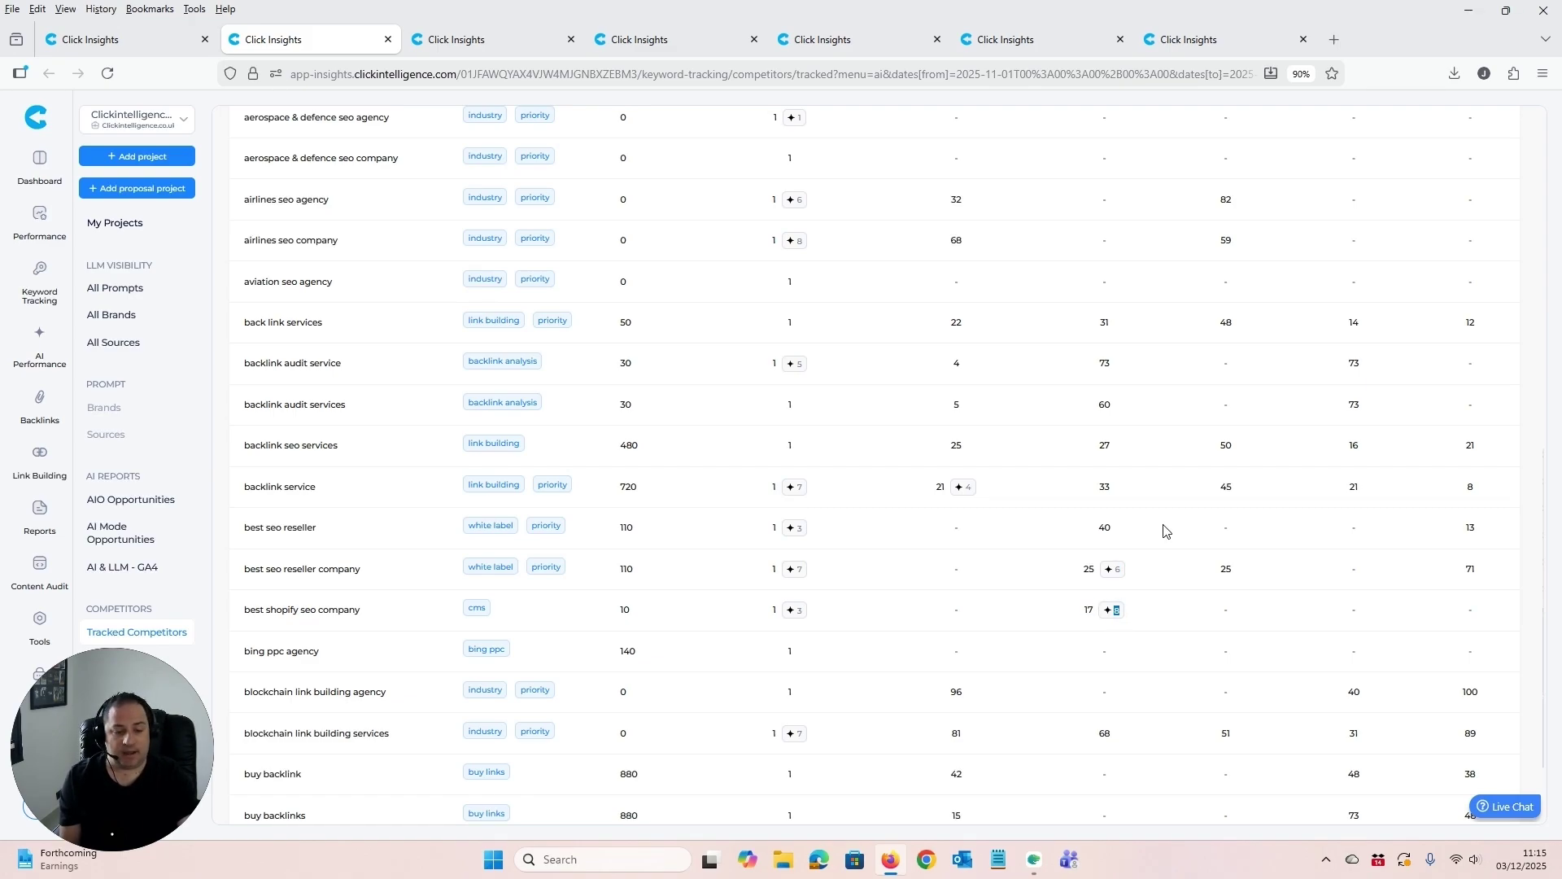
Open the list of competitors displayed in the Tracked Competitors table.
{"action": "scroll", "coordinate": [1163, 531], "scroll_direction": "down", "scroll_amount": 2}
{"action": "scroll", "coordinate": [1164, 531], "scroll_direction": "up", "scroll_amount": 5}
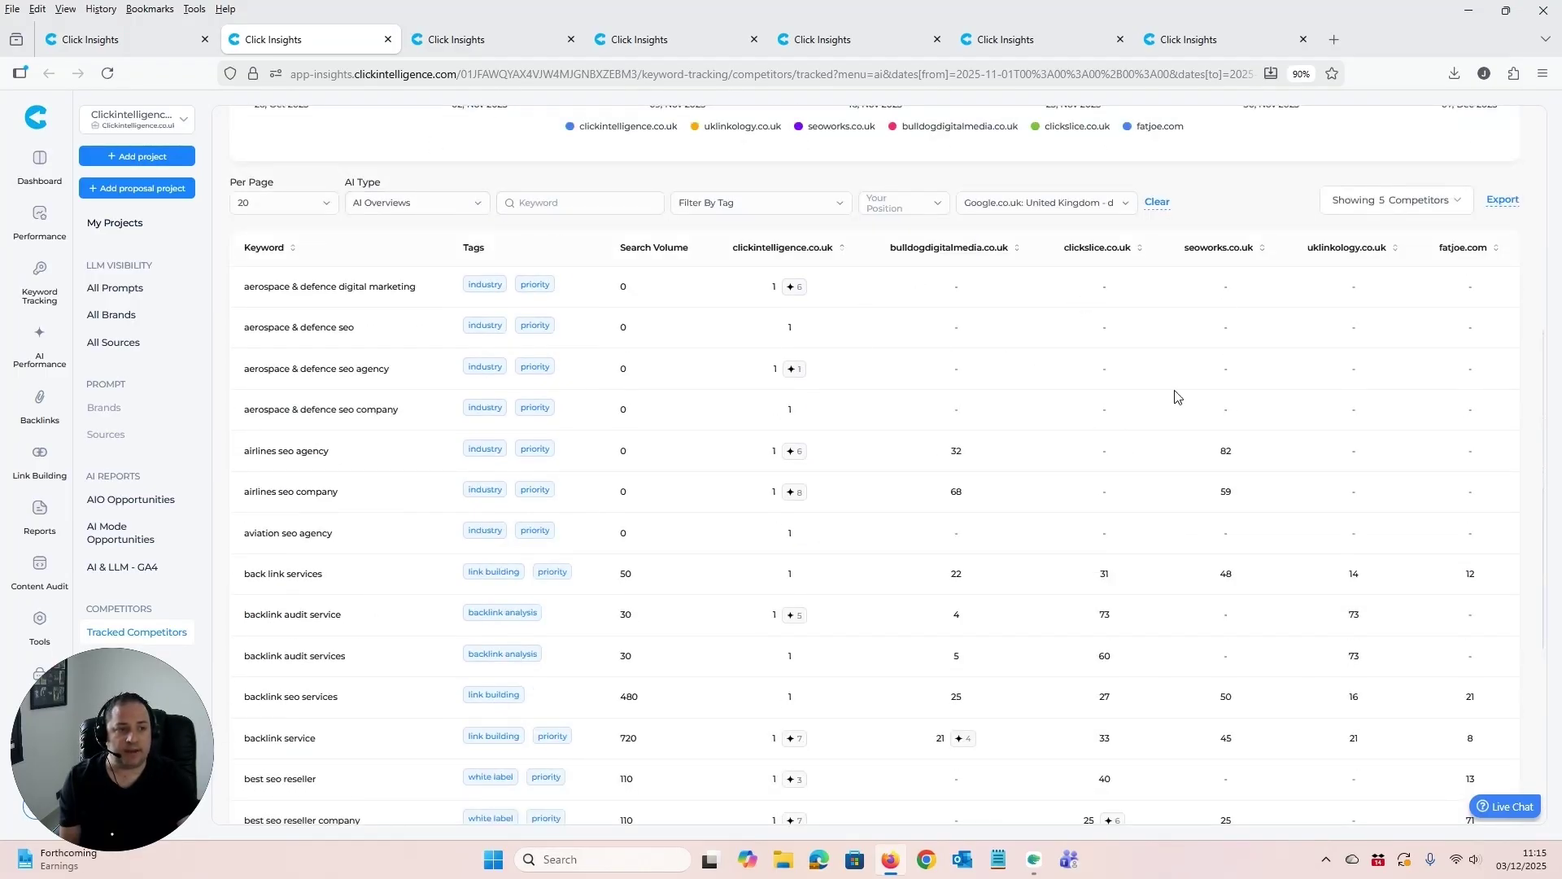
{"action": "left_click", "coordinate": [1381, 204]}
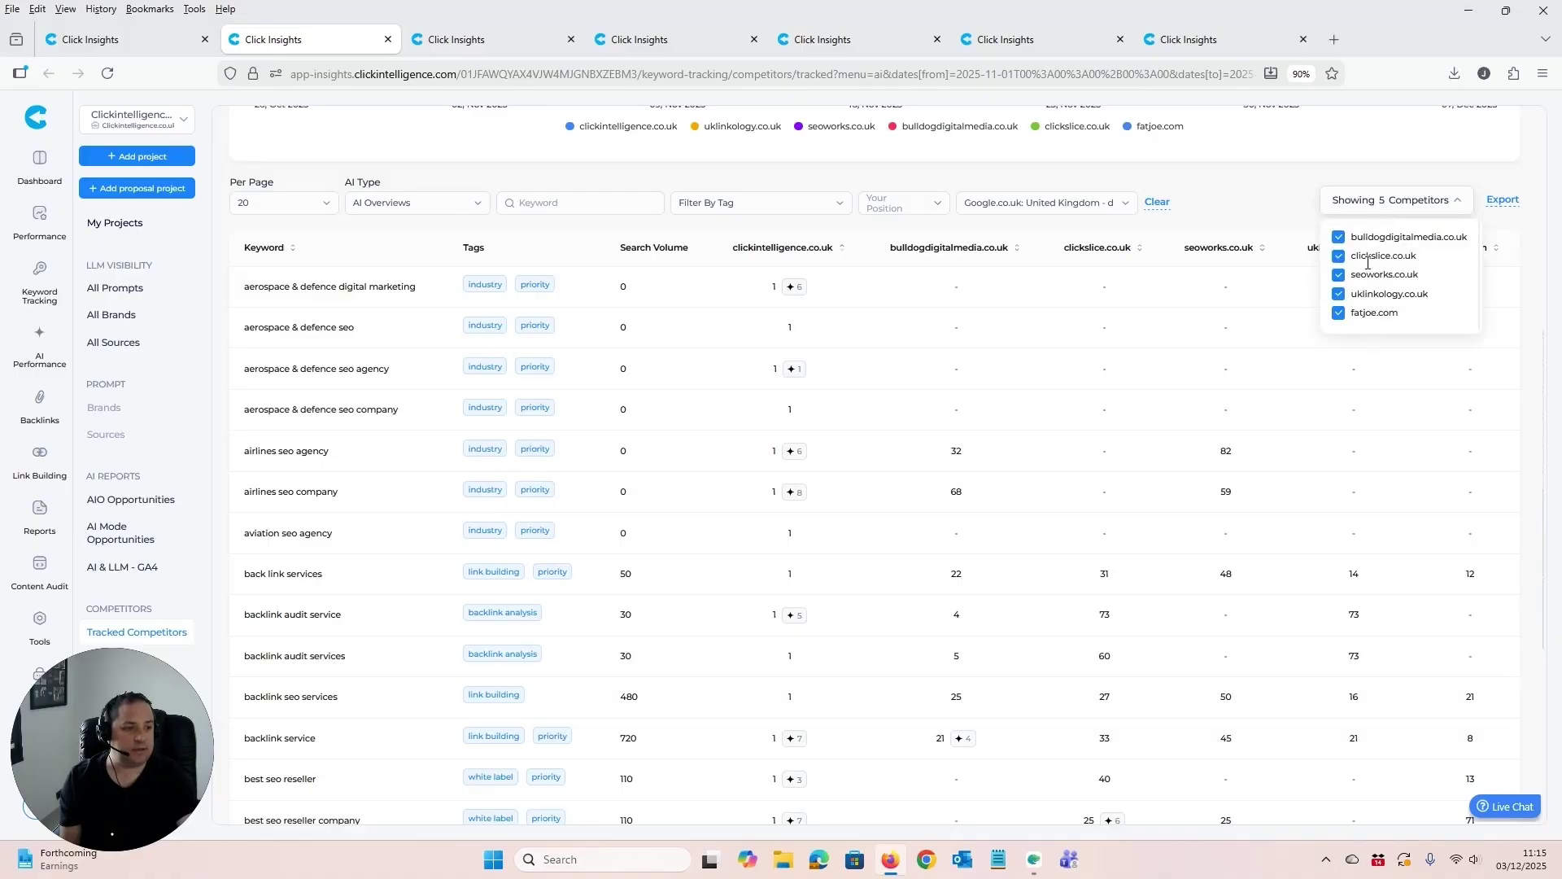
Close the competitor list and switch to the AI Overview Gap Analysis report for Clickintelligence.co.uk.
{"action": "left_click", "coordinate": [1263, 220]}
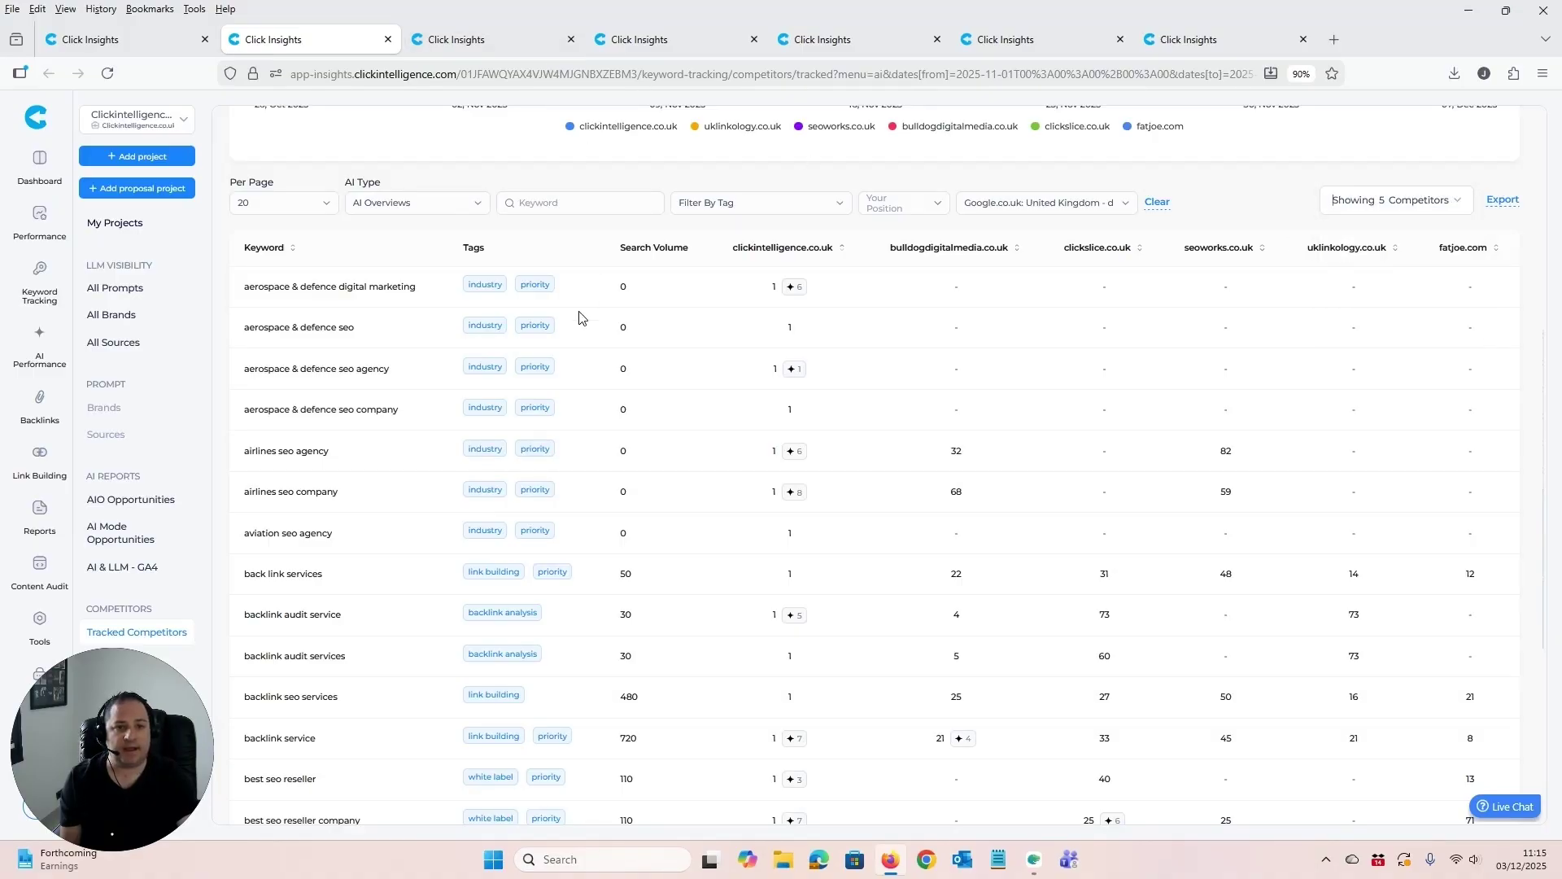
{"action": "left_click", "coordinate": [476, 37]}
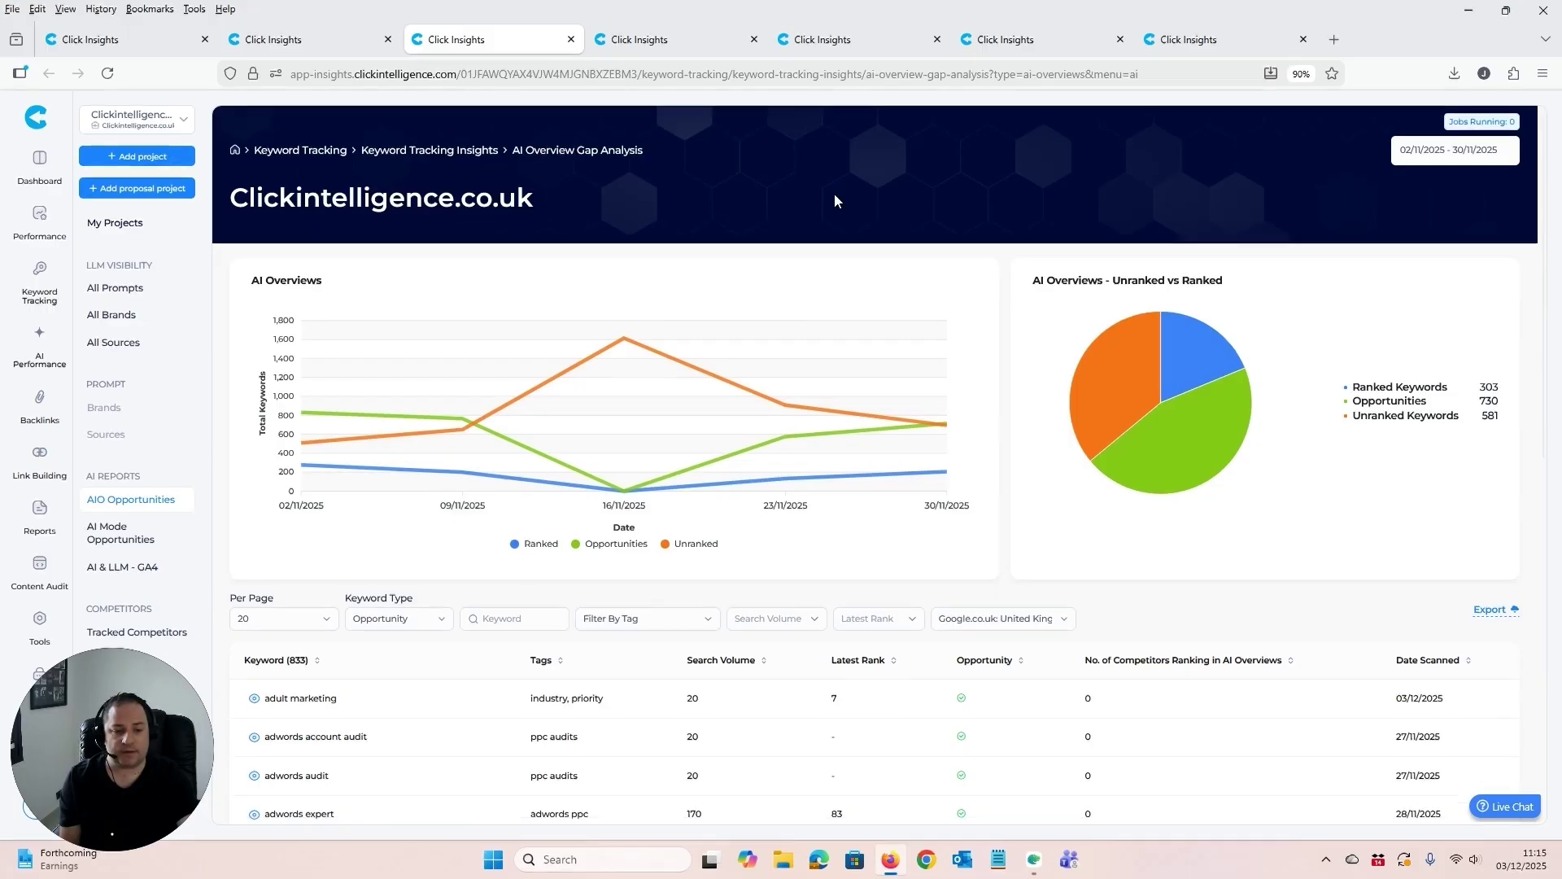
{"action": "scroll", "coordinate": [834, 196], "scroll_direction": "down", "scroll_amount": 1}
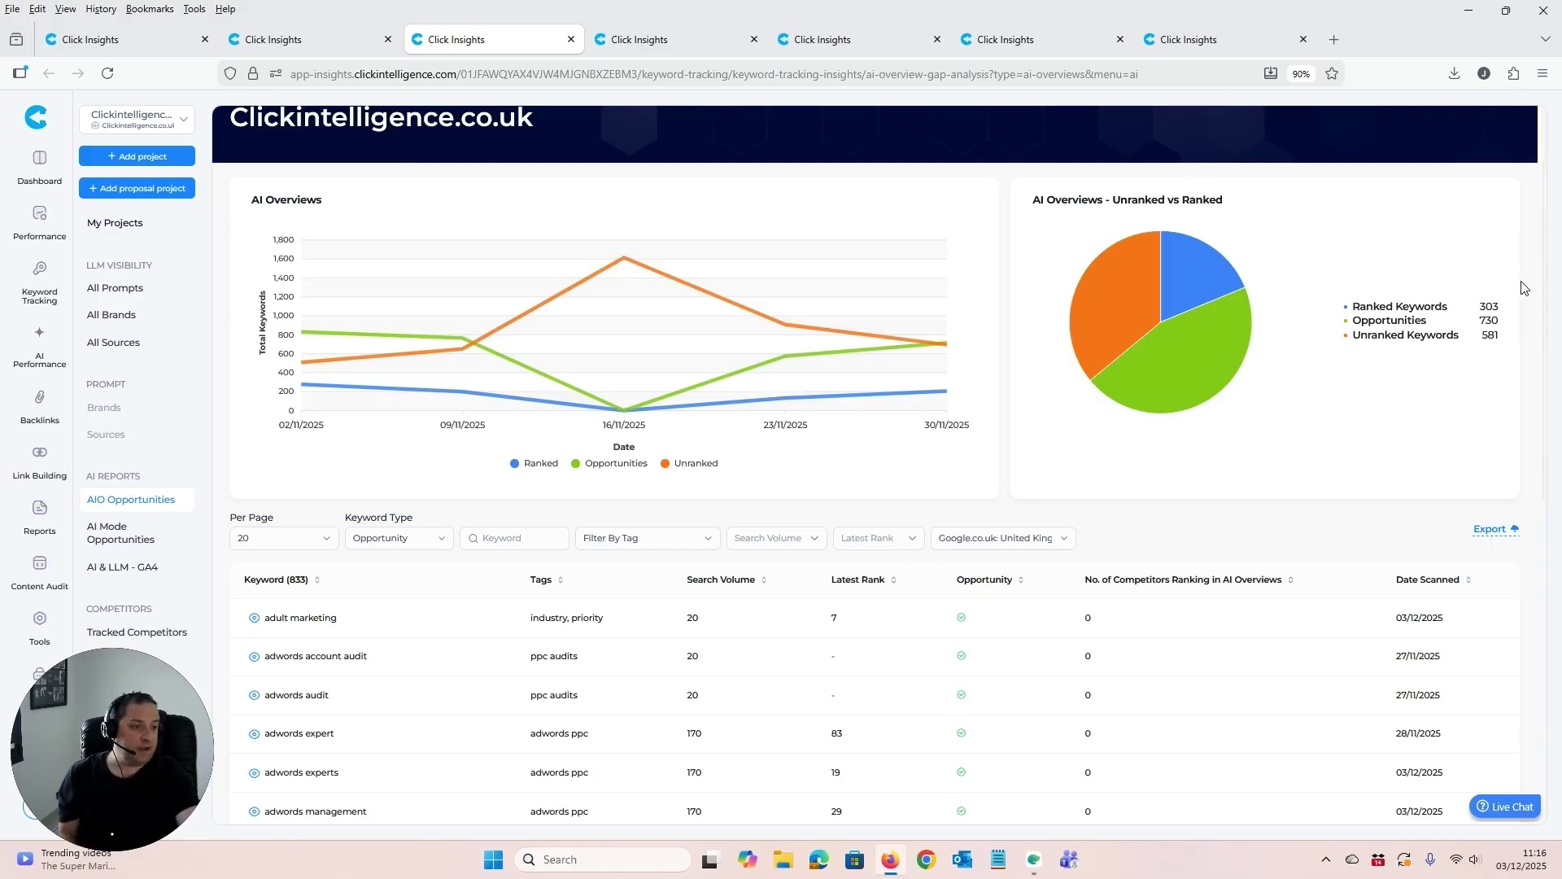
Check the number of ranked keywords in the "AI Overviews - Unranked vs Ranked" chart and the report's date range.
{"action": "double_click", "coordinate": [1488, 307]}
{"action": "scroll", "coordinate": [1512, 312], "scroll_direction": "up", "scroll_amount": 1}
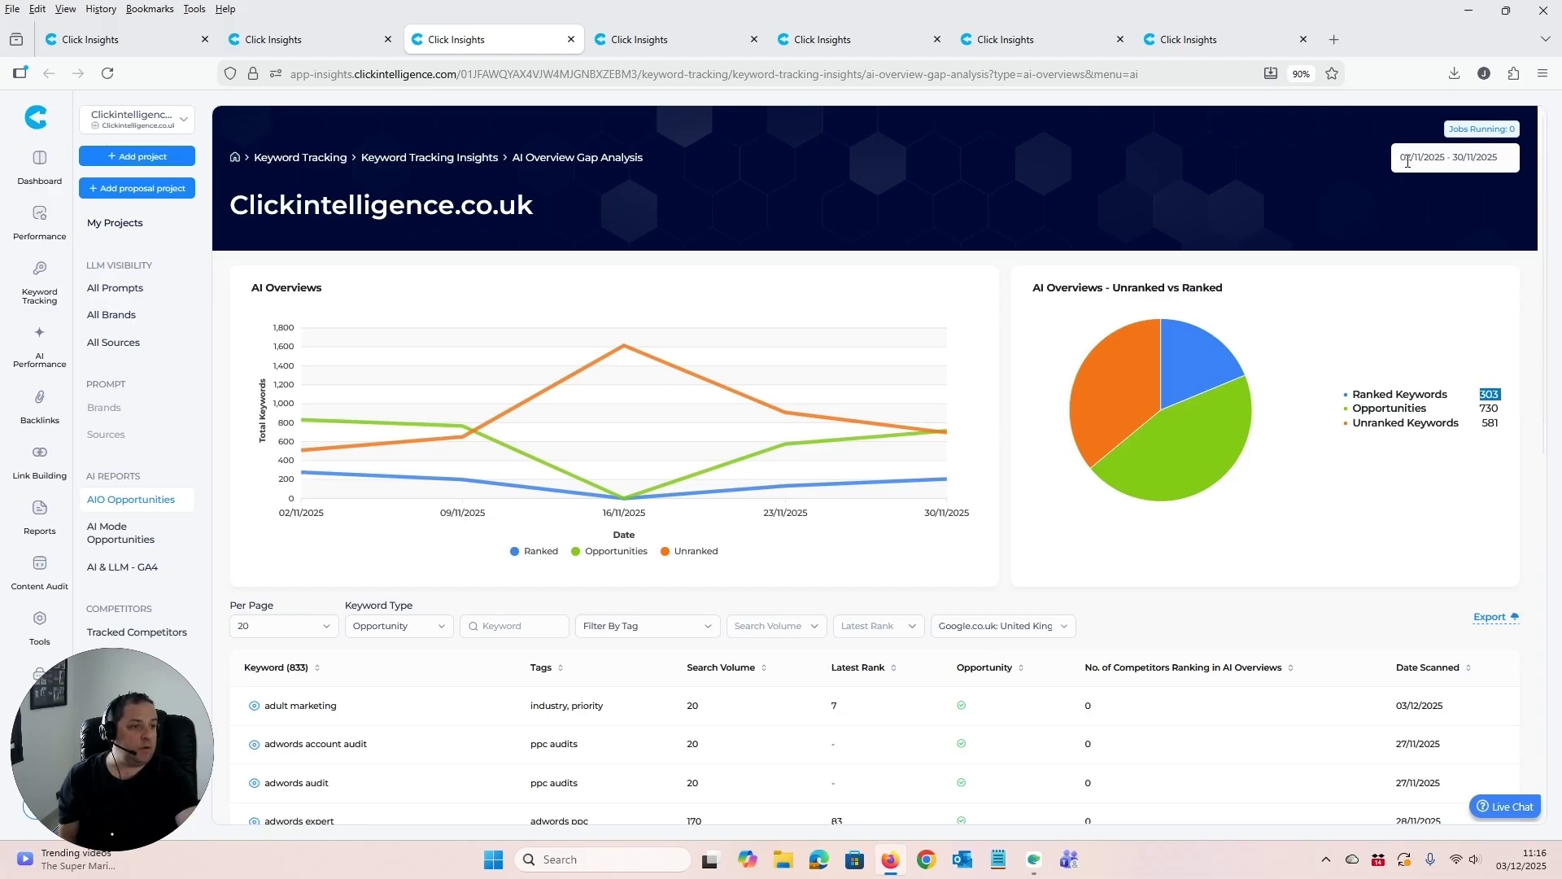
{"action": "scroll", "coordinate": [1419, 185], "scroll_direction": "down", "scroll_amount": 1}
{"action": "scroll", "coordinate": [1419, 184], "scroll_direction": "up", "scroll_amount": 1}
{"action": "left_click", "coordinate": [1490, 363]}
{"action": "left_click_drag", "start_coordinate": [1477, 394], "coordinate": [1501, 397]}
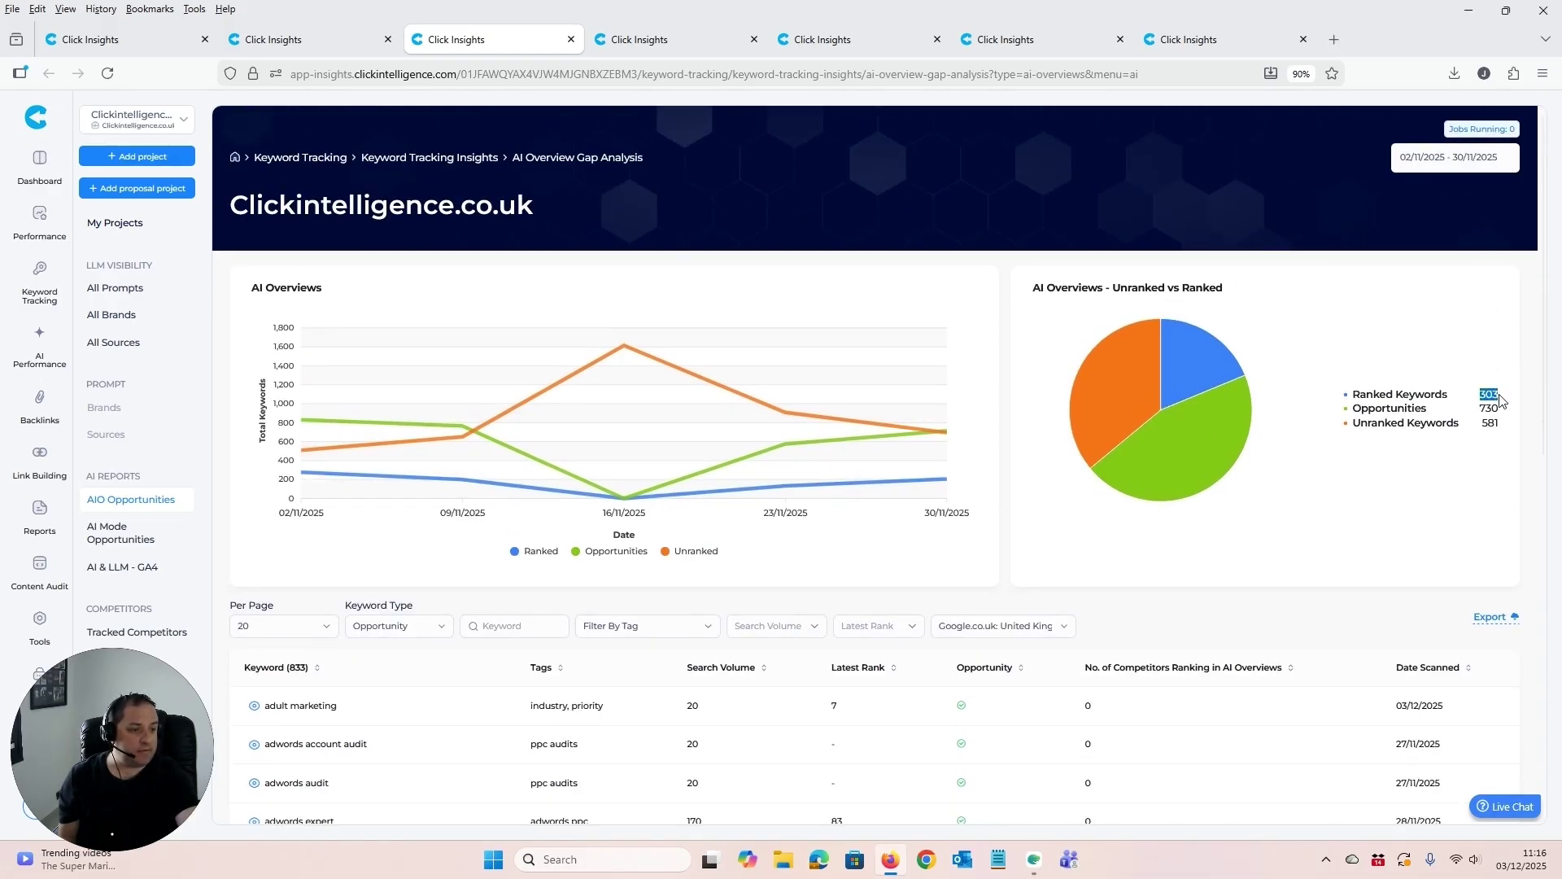
{"action": "scroll", "coordinate": [1505, 306], "scroll_direction": "down", "scroll_amount": 1}
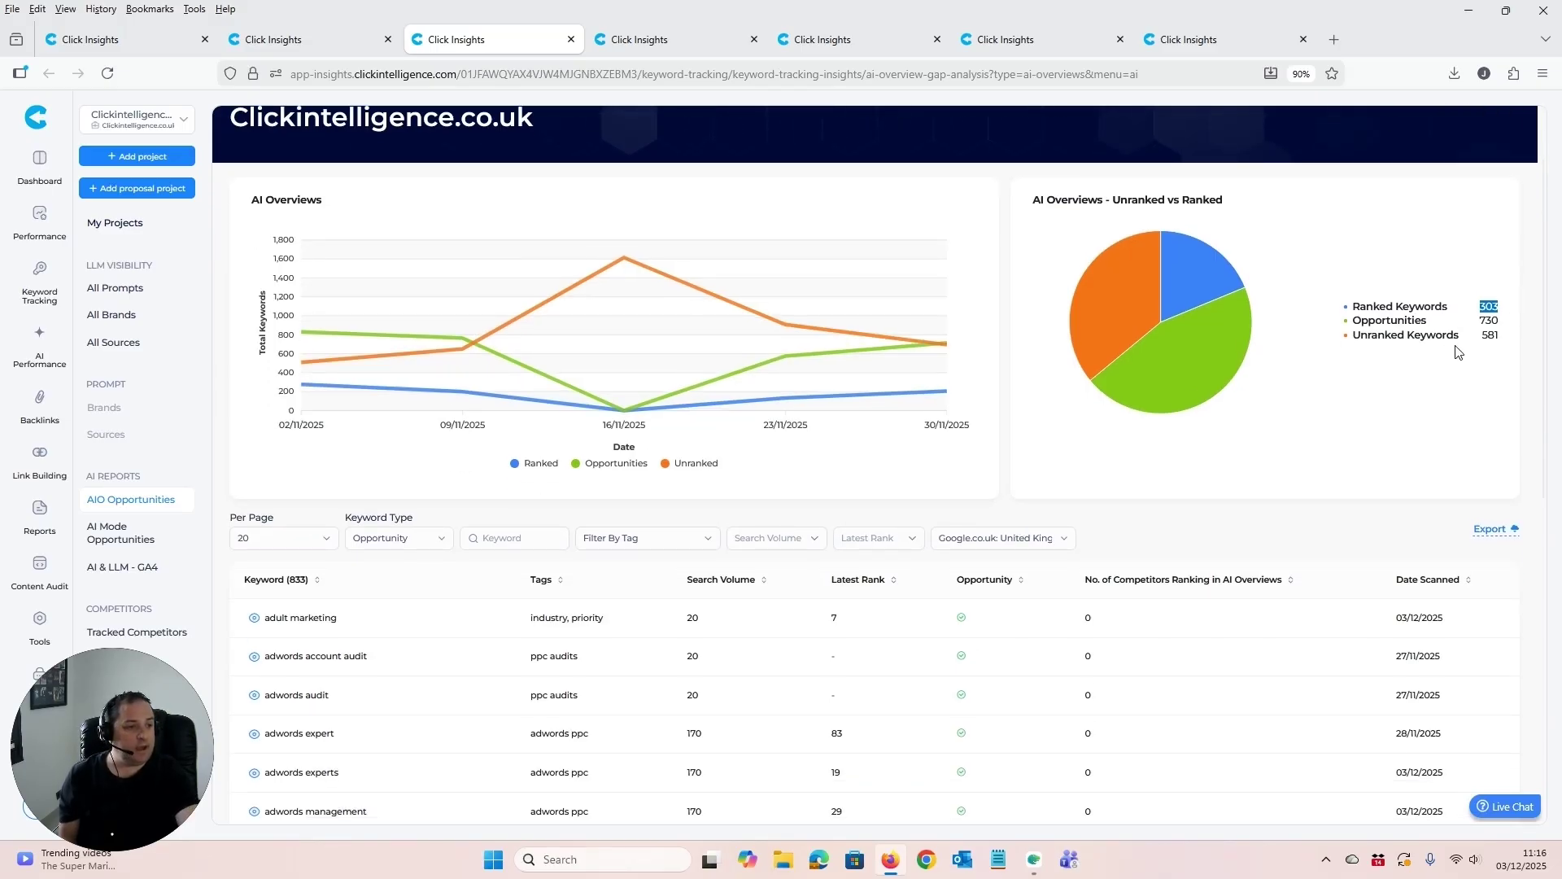
Check the unranked keyword and opportunity counts in the "AI Overviews - Unranked vs Ranked" chart.
{"action": "left_click_drag", "start_coordinate": [1477, 337], "coordinate": [1501, 341]}
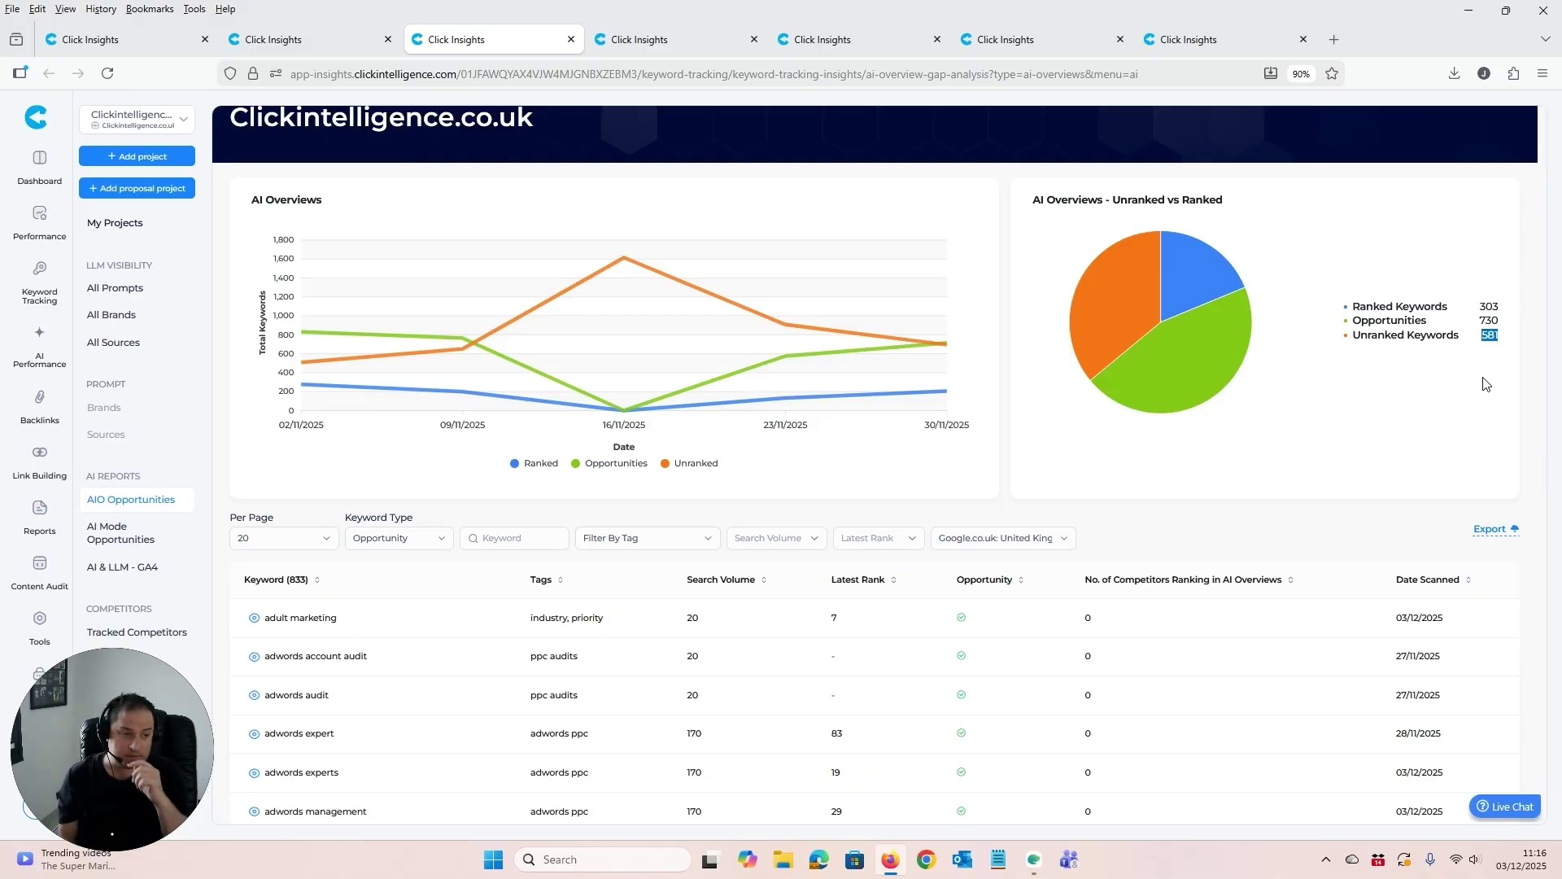
{"action": "double_click", "coordinate": [1489, 321]}
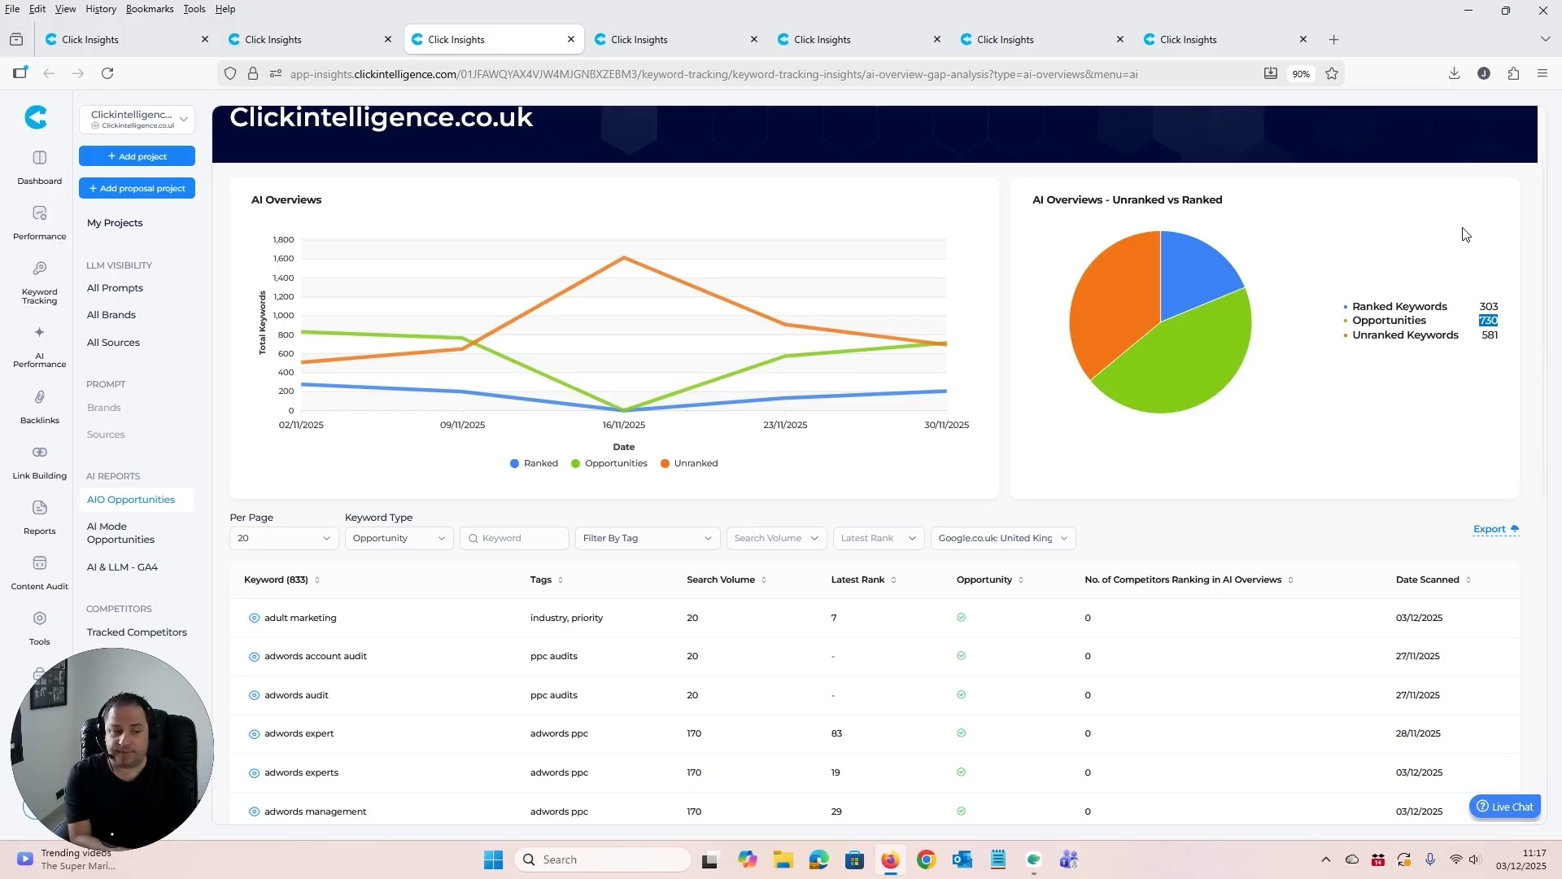
{"action": "left_click_drag", "start_coordinate": [1384, 321], "coordinate": [1505, 321]}
{"action": "left_click", "coordinate": [1468, 281]}
View the Keyword Type filter options above the keyword table, leaving Opportunity selected.
{"action": "scroll", "coordinate": [1433, 277], "scroll_direction": "down", "scroll_amount": 3}
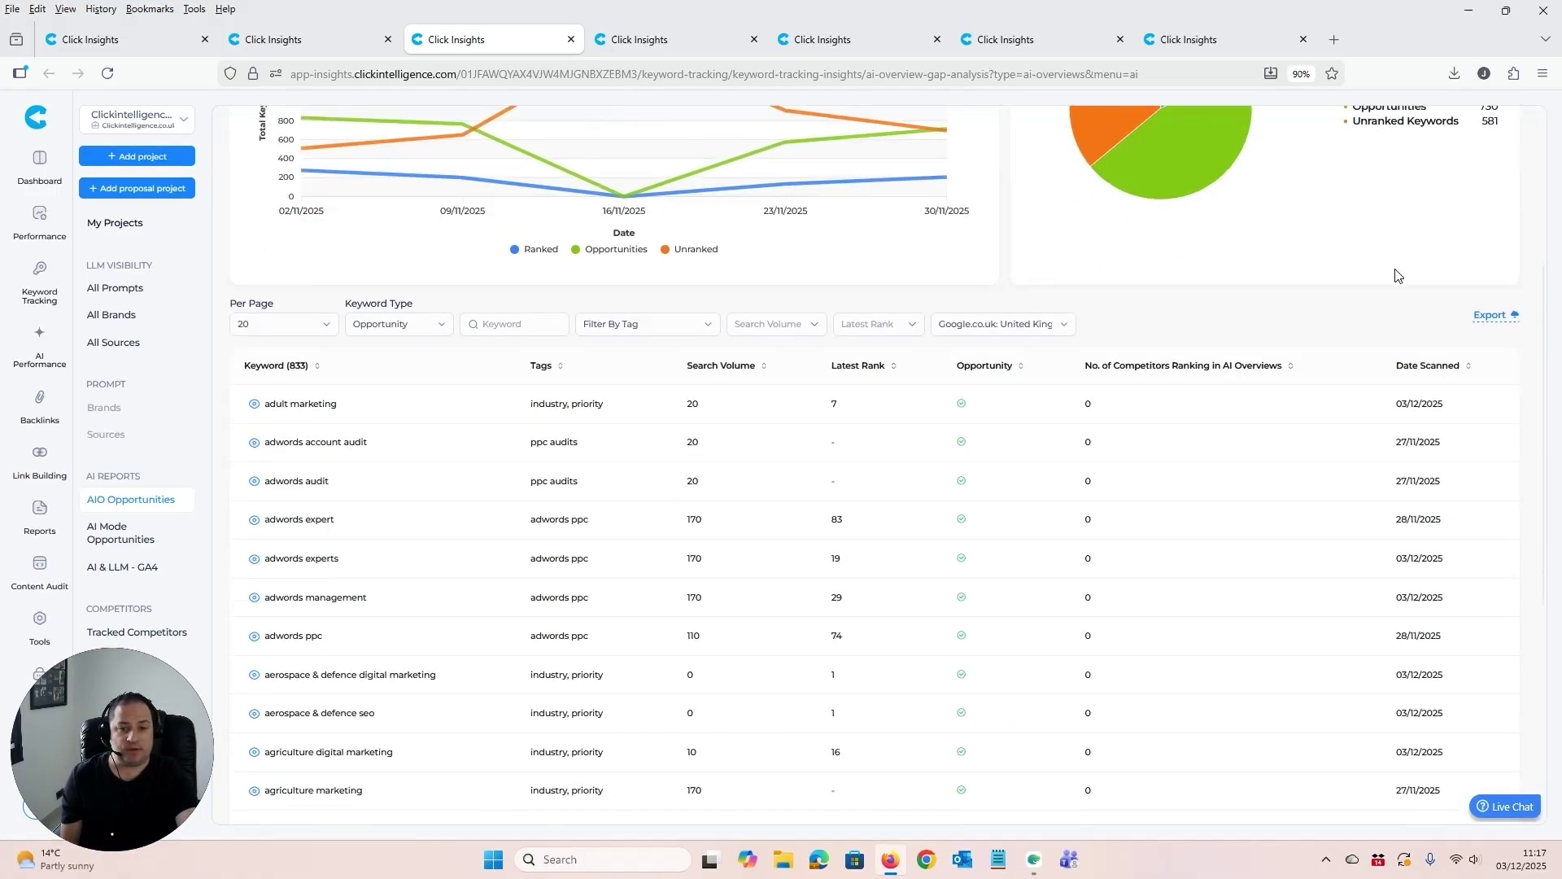
{"action": "left_click", "coordinate": [397, 277]}
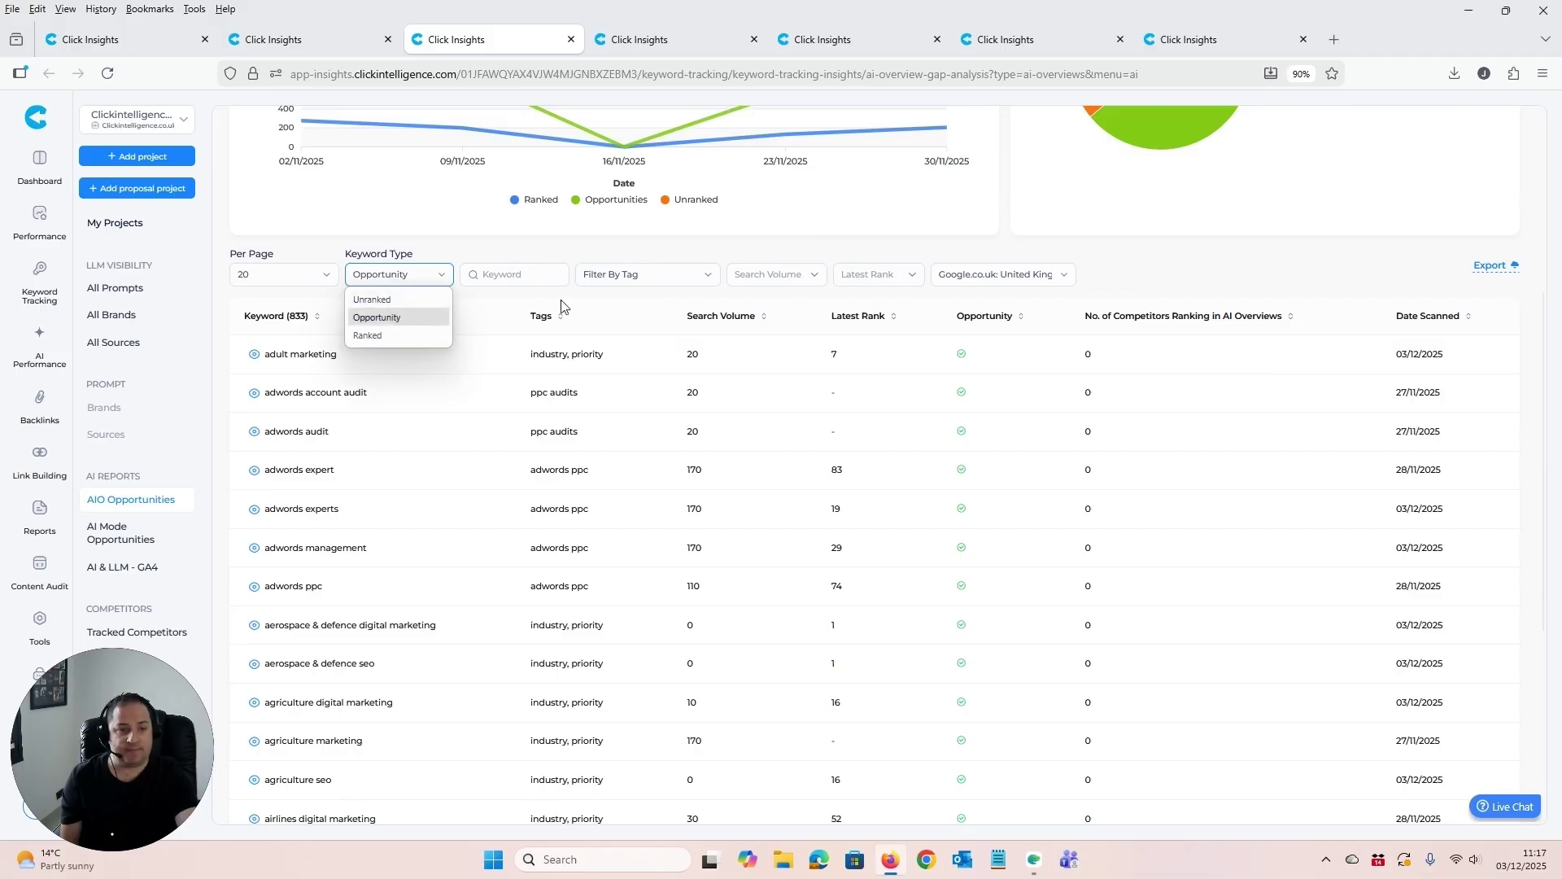
{"action": "left_click", "coordinate": [1191, 259]}
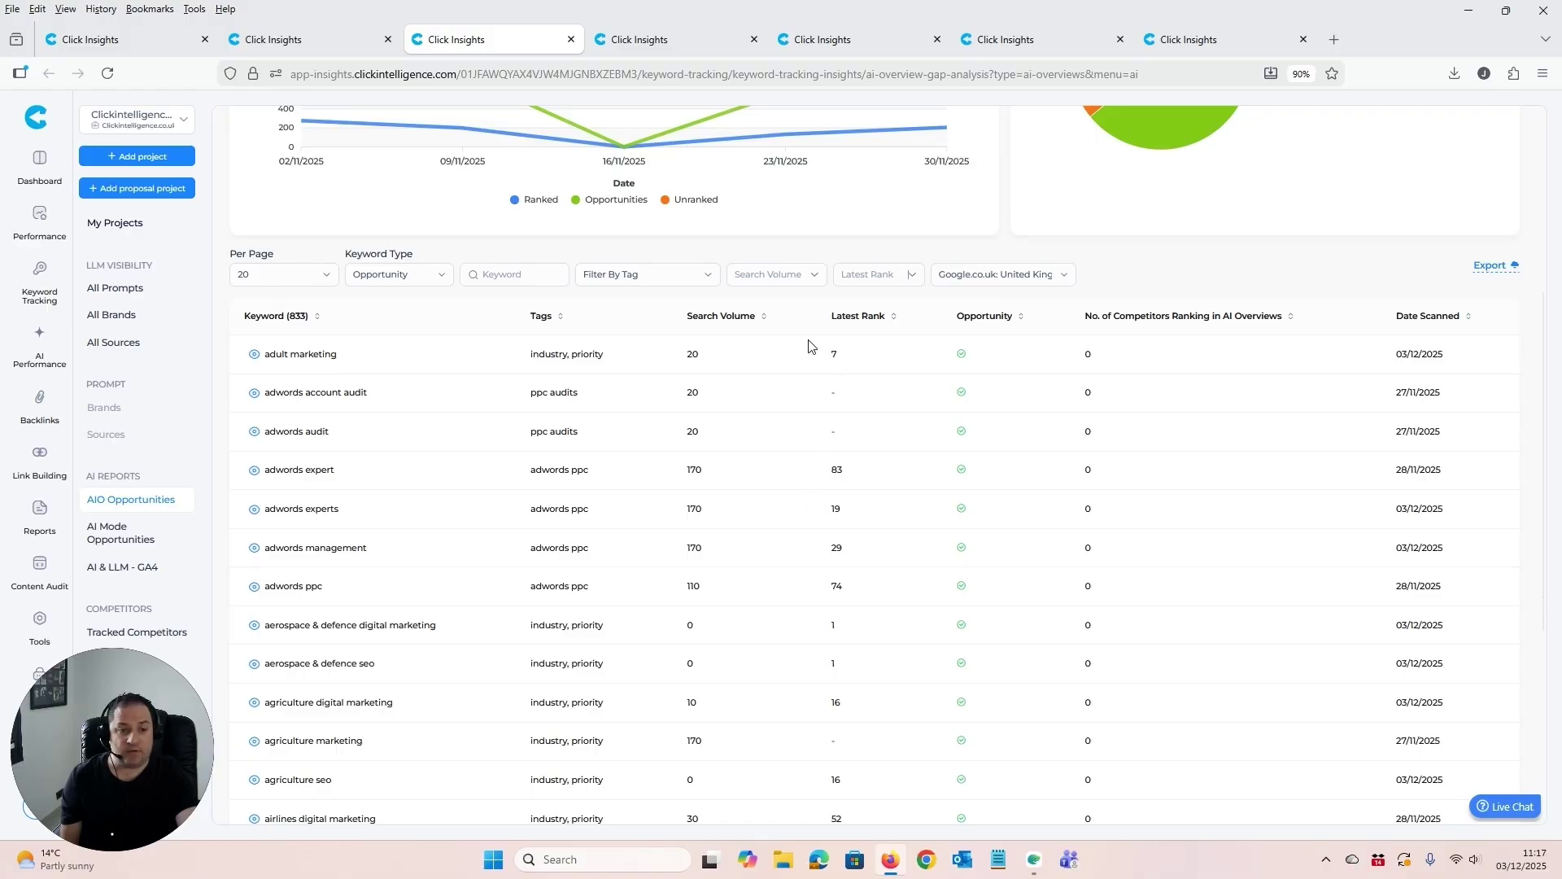
Check the latest rank and search volume of "adwords management" and expand the keyword to examine its AI Overview SERPs.
{"action": "double_click", "coordinate": [836, 548]}
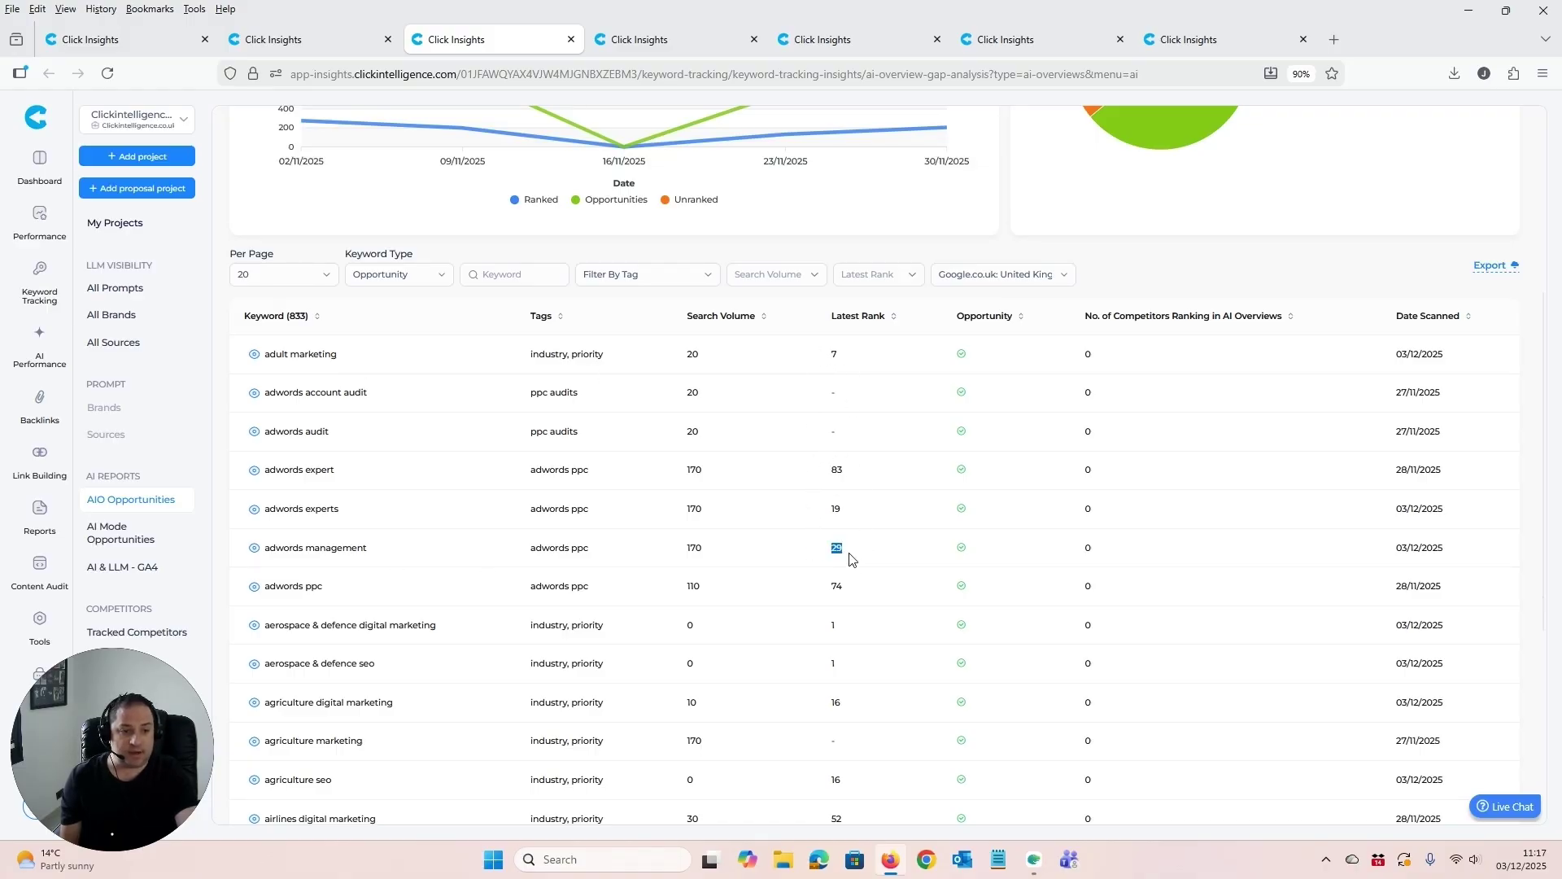
{"action": "left_click_drag", "start_coordinate": [680, 549], "coordinate": [708, 557]}
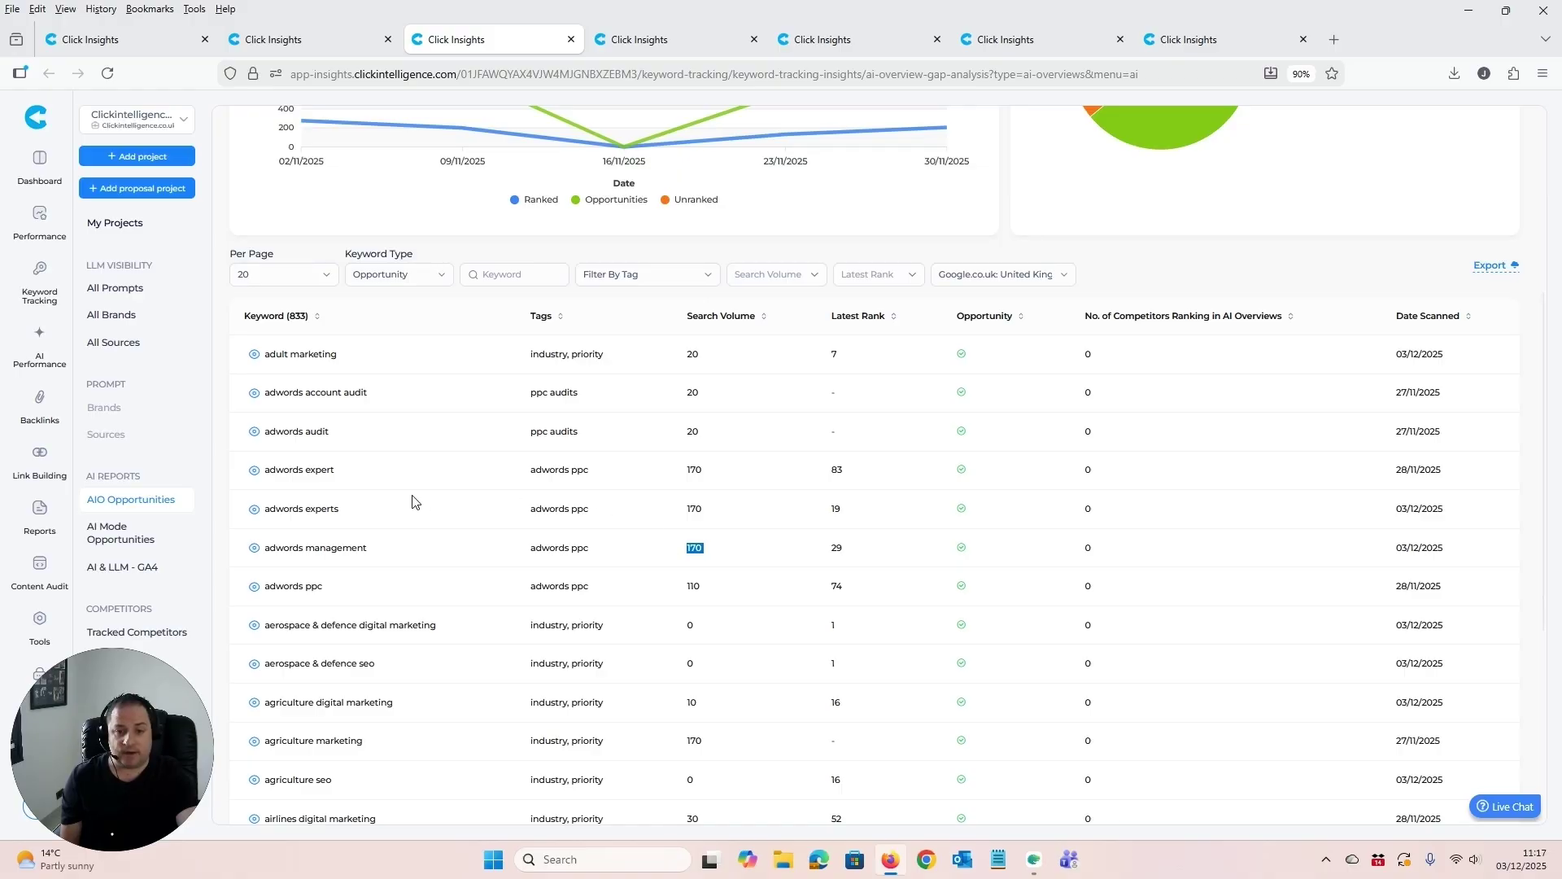
{"action": "left_click", "coordinate": [255, 551]}
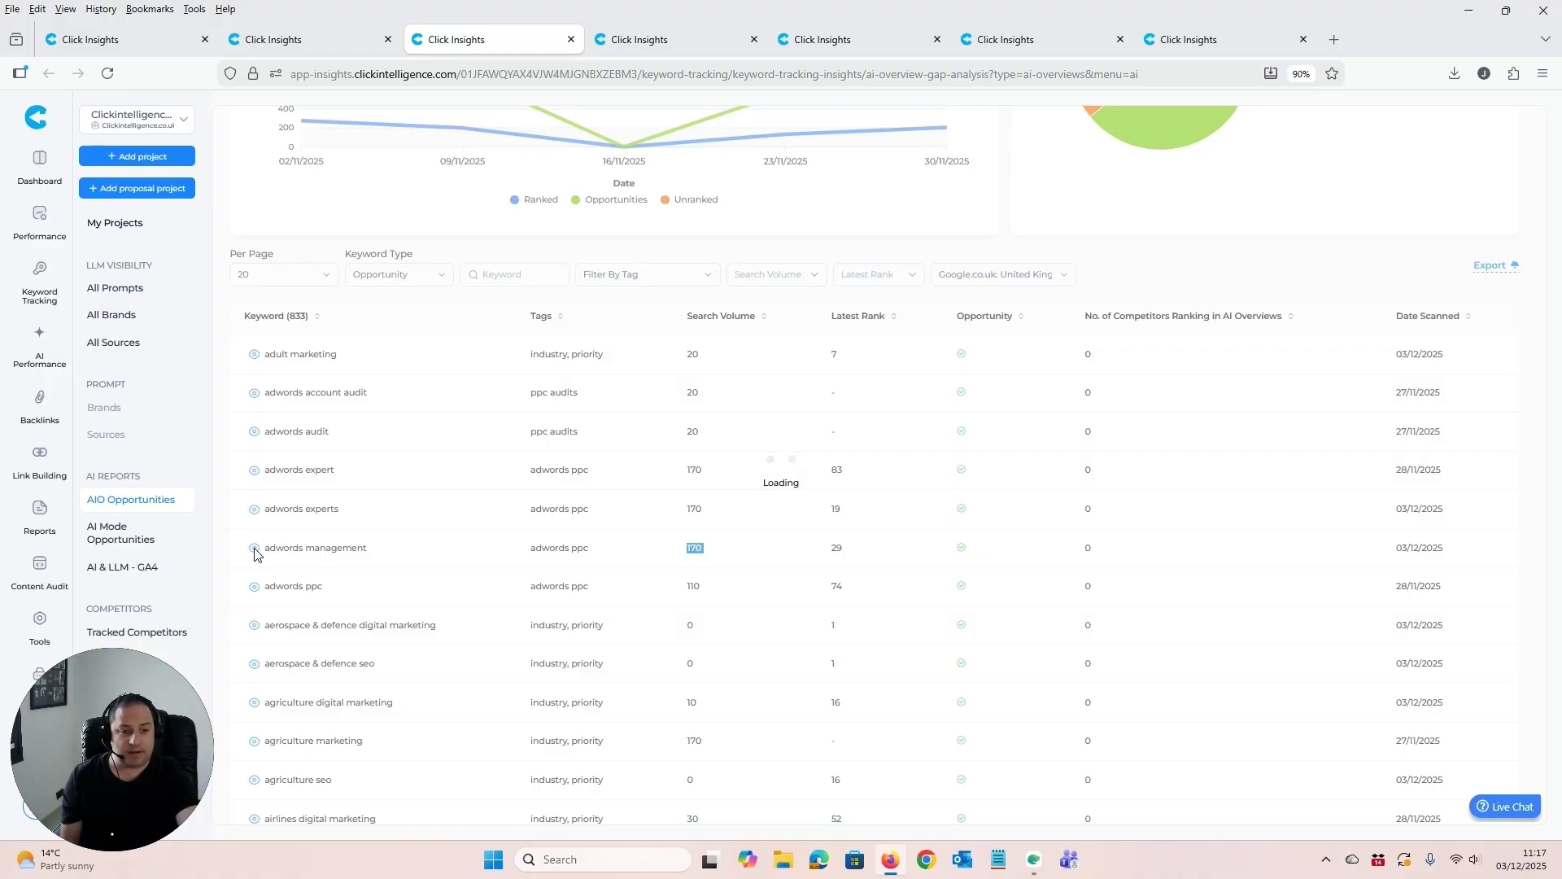
{"action": "scroll", "coordinate": [252, 556], "scroll_direction": "down", "scroll_amount": 3}
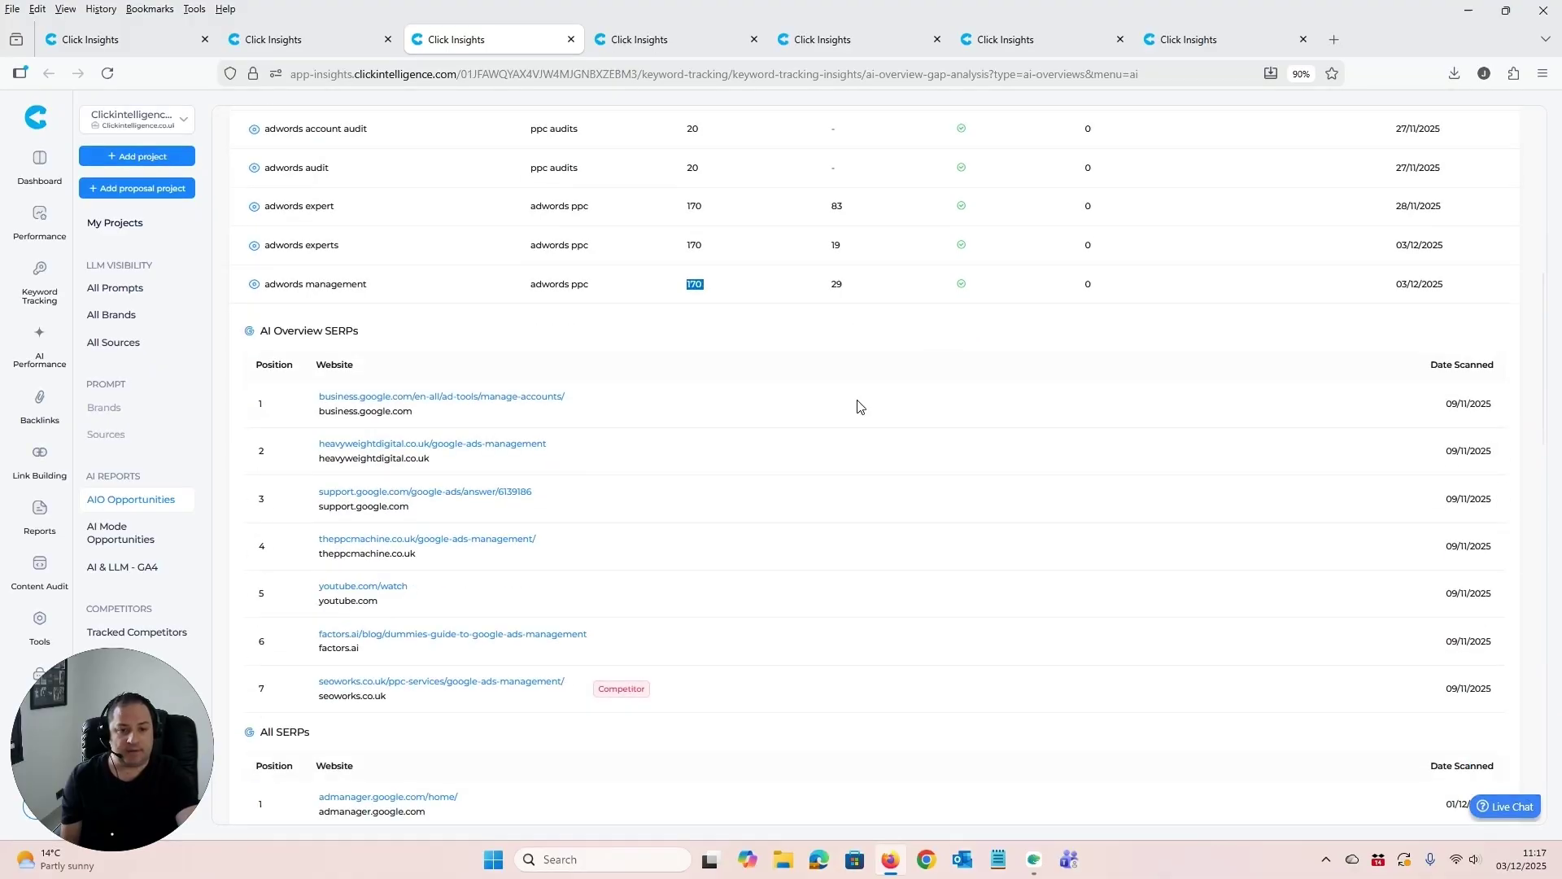
{"action": "left_click_drag", "start_coordinate": [260, 330], "coordinate": [360, 334]}
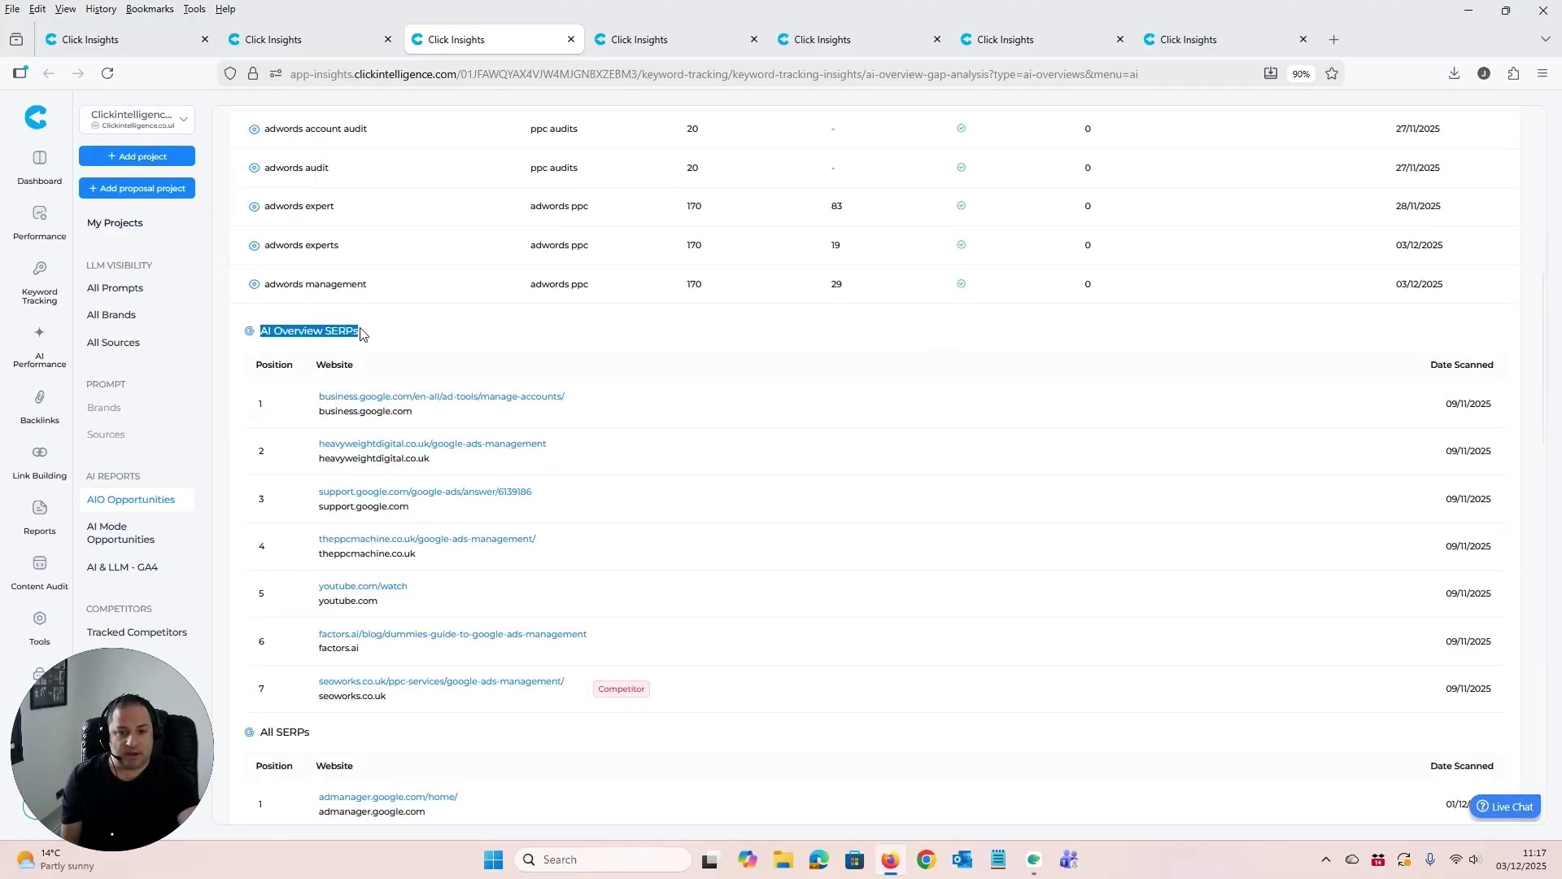
{"action": "left_click", "coordinate": [360, 333]}
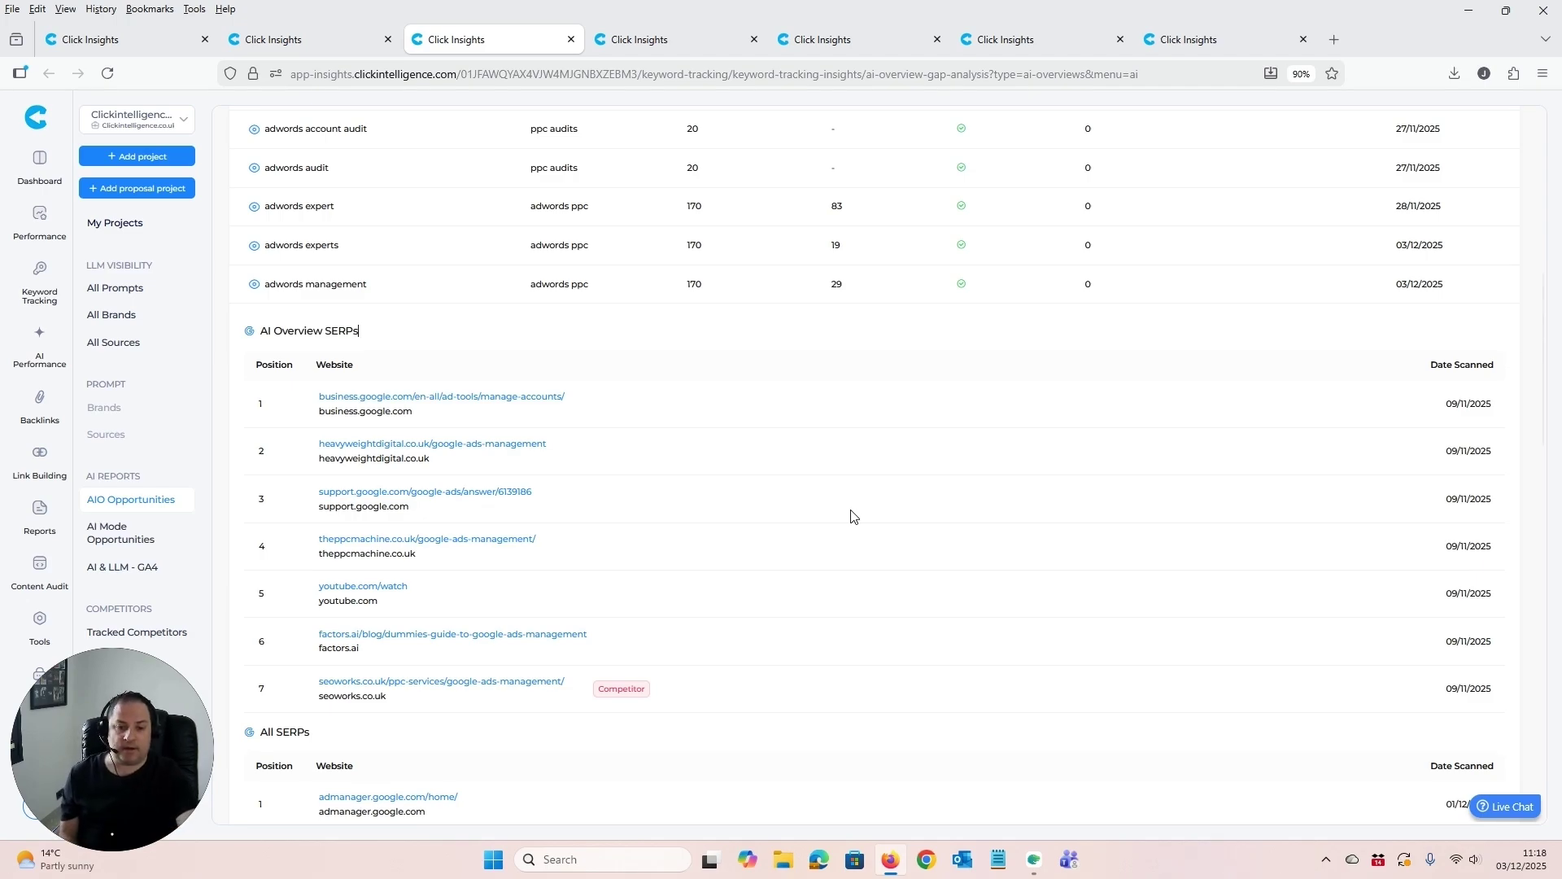
Examine the All SERPs list for "adwords management" and compare it with the keyword's AI Overview SERPs.
{"action": "scroll", "coordinate": [851, 516], "scroll_direction": "down", "scroll_amount": 5}
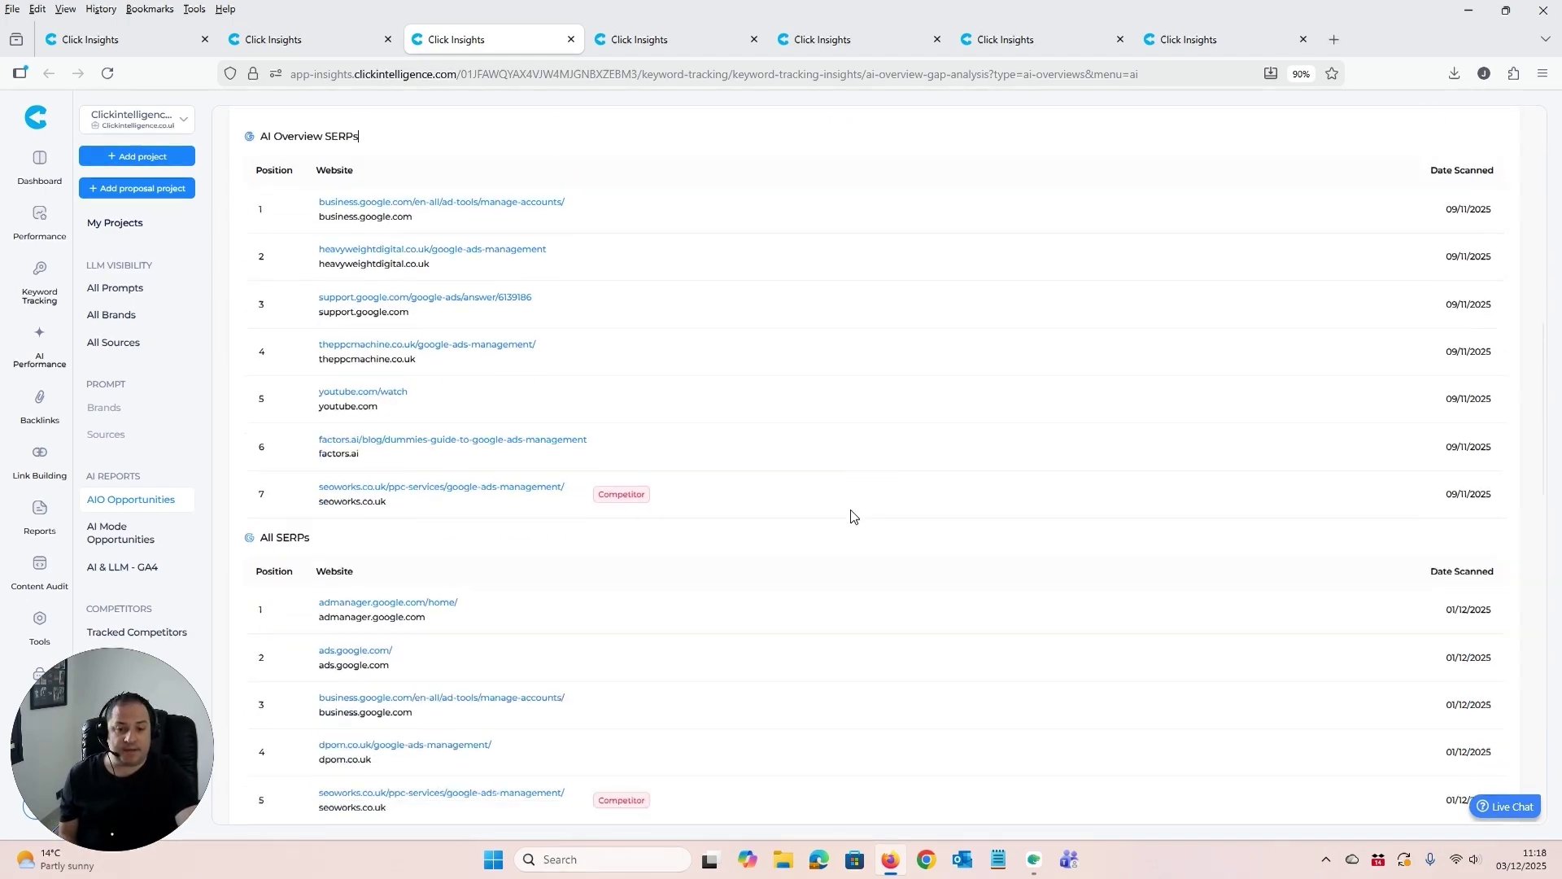
{"action": "left_click_drag", "start_coordinate": [261, 380], "coordinate": [328, 383]}
{"action": "left_click", "coordinate": [653, 388]}
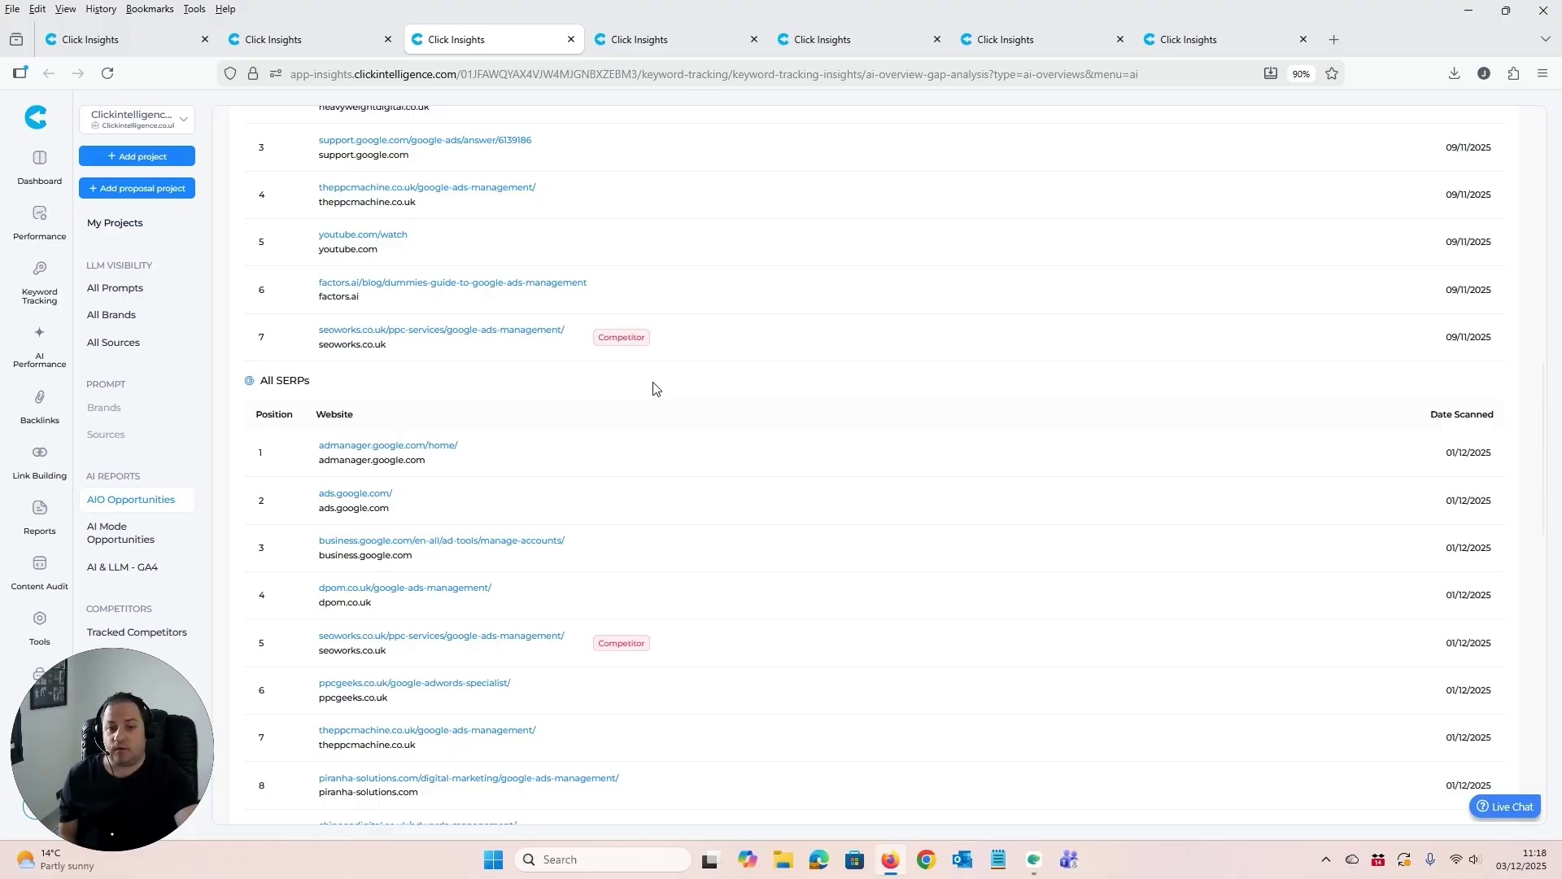
{"action": "scroll", "coordinate": [362, 572], "scroll_direction": "down", "scroll_amount": 10}
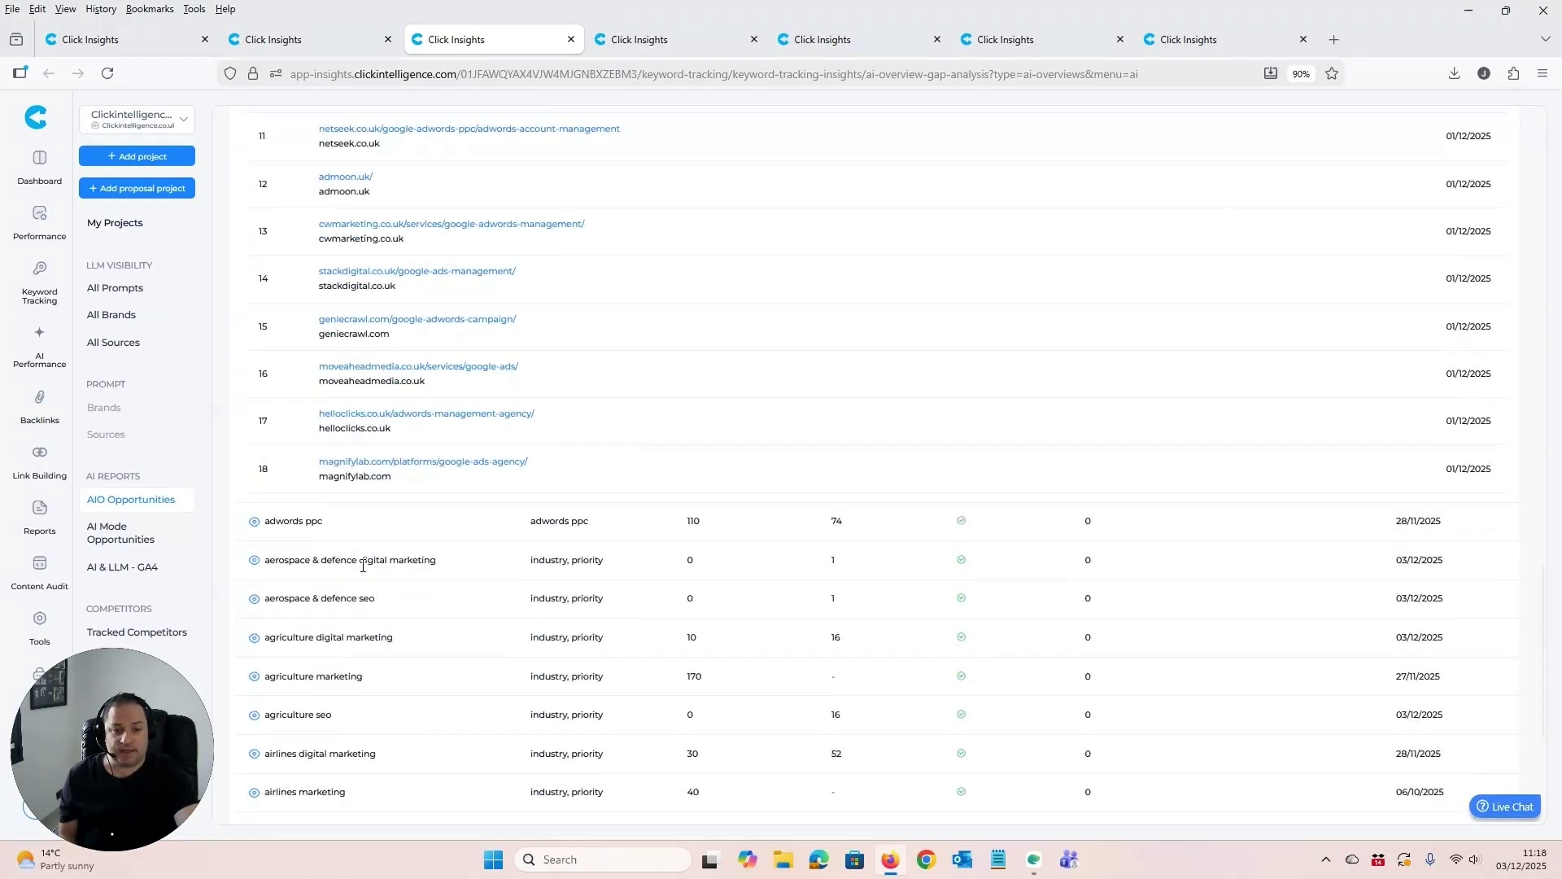
{"action": "scroll", "coordinate": [362, 572], "scroll_direction": "up", "scroll_amount": 2}
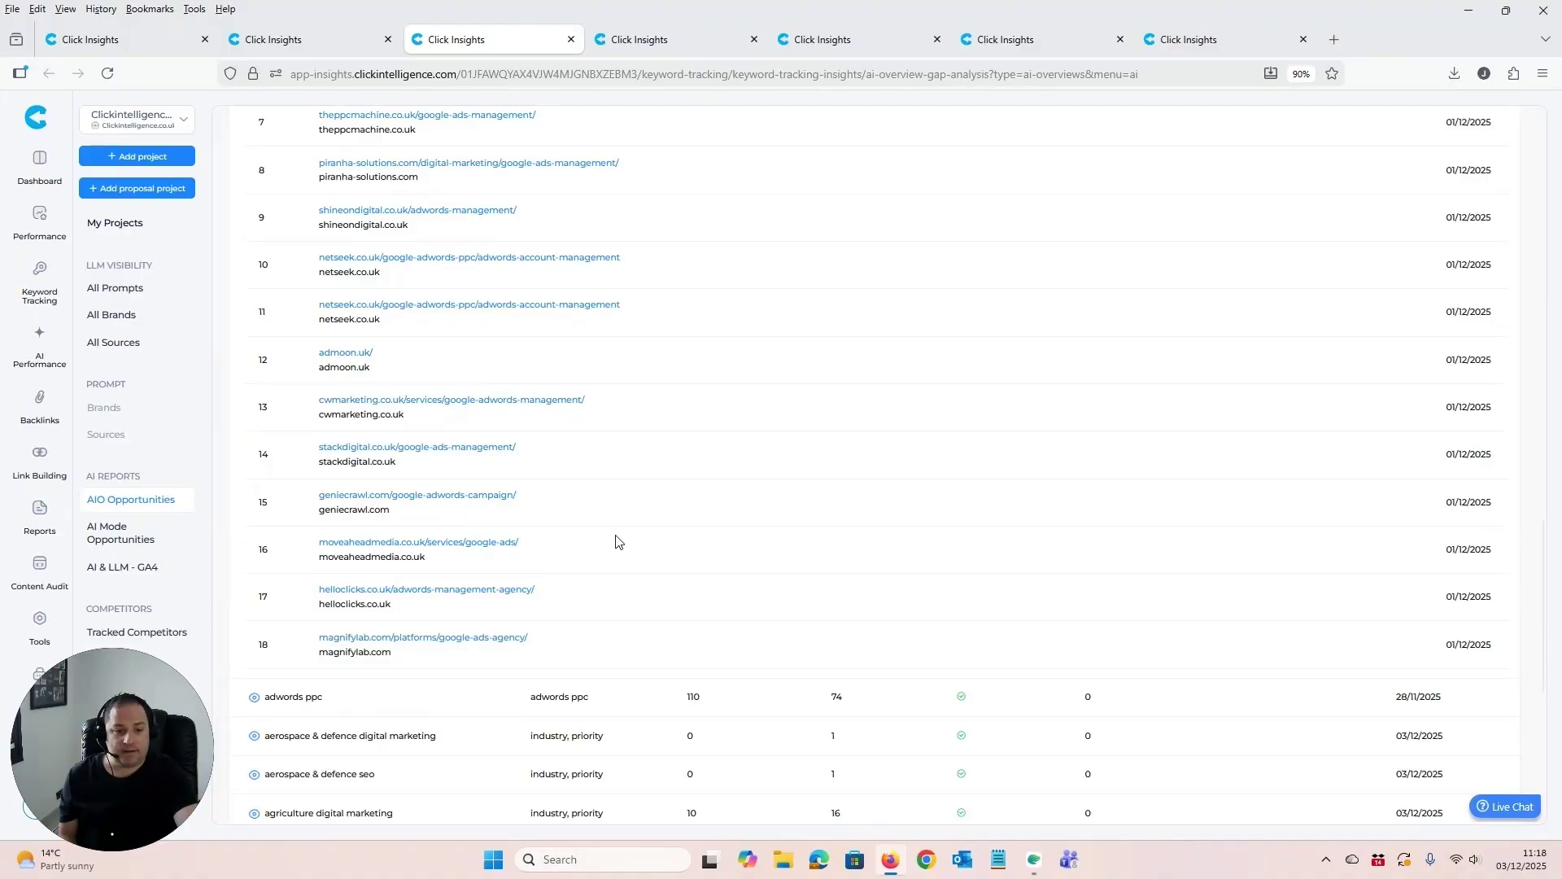
{"action": "scroll", "coordinate": [616, 542], "scroll_direction": "down", "scroll_amount": 3}
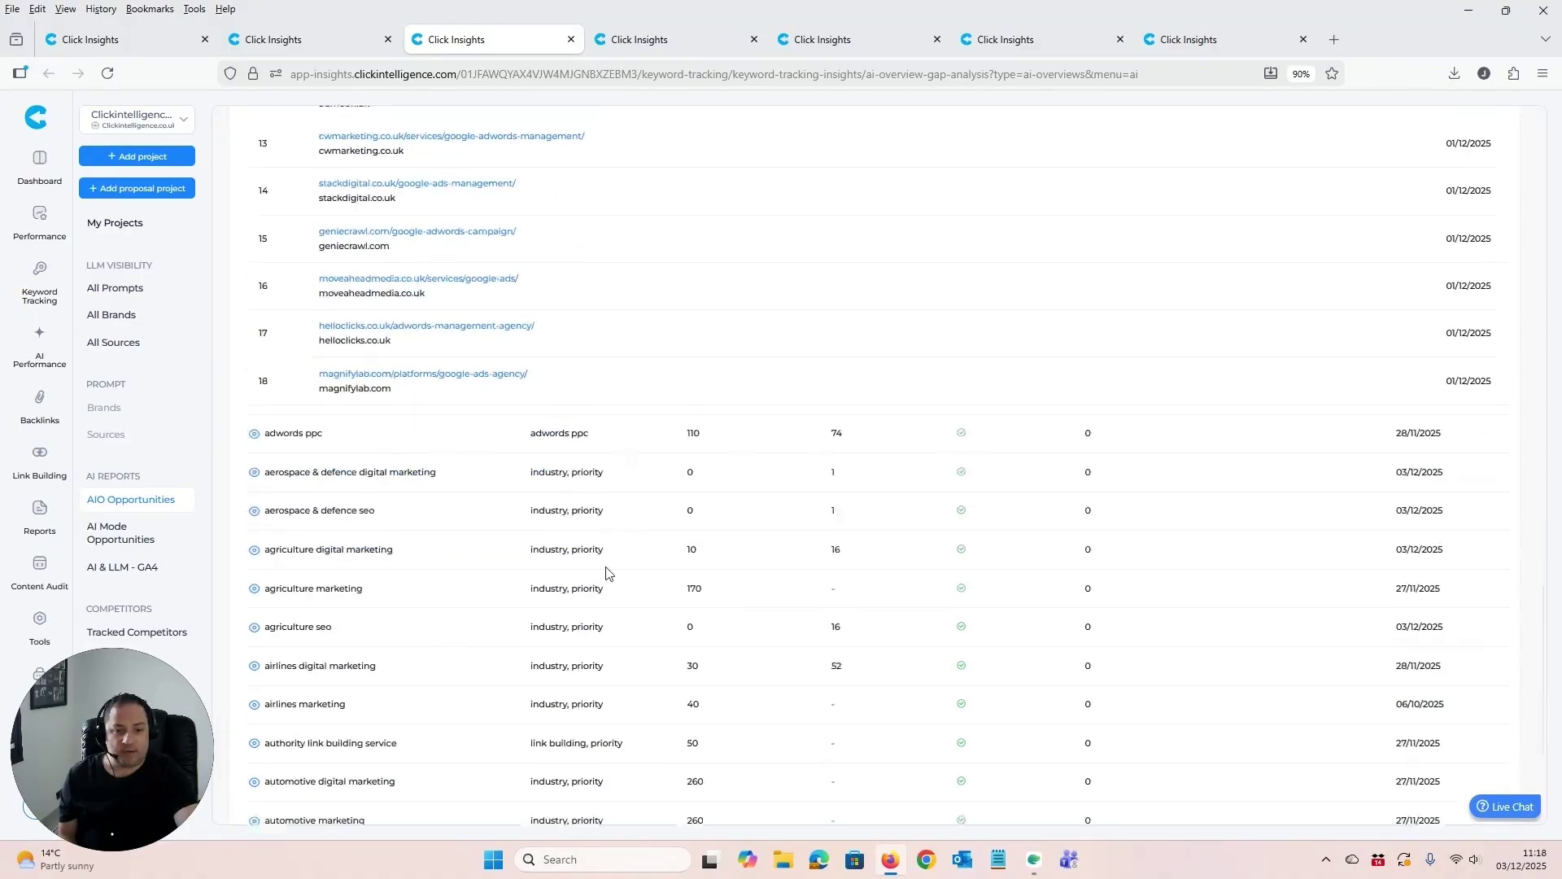
{"action": "scroll", "coordinate": [606, 574], "scroll_direction": "up", "scroll_amount": 1}
{"action": "scroll", "coordinate": [606, 572], "scroll_direction": "up", "scroll_amount": 15}
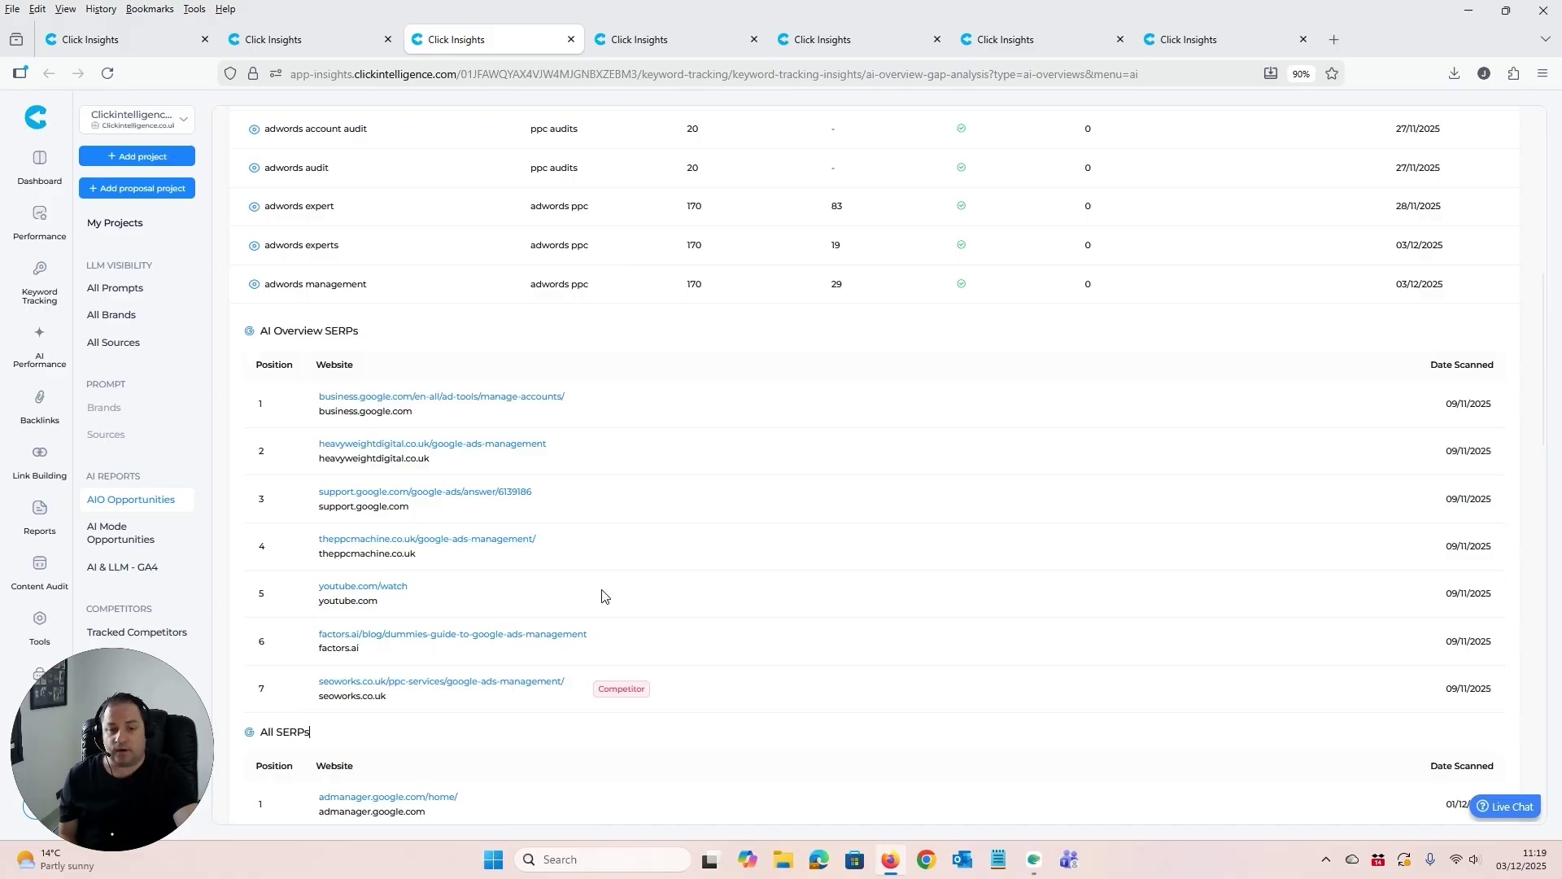
{"action": "scroll", "coordinate": [735, 405], "scroll_direction": "up", "scroll_amount": 10}
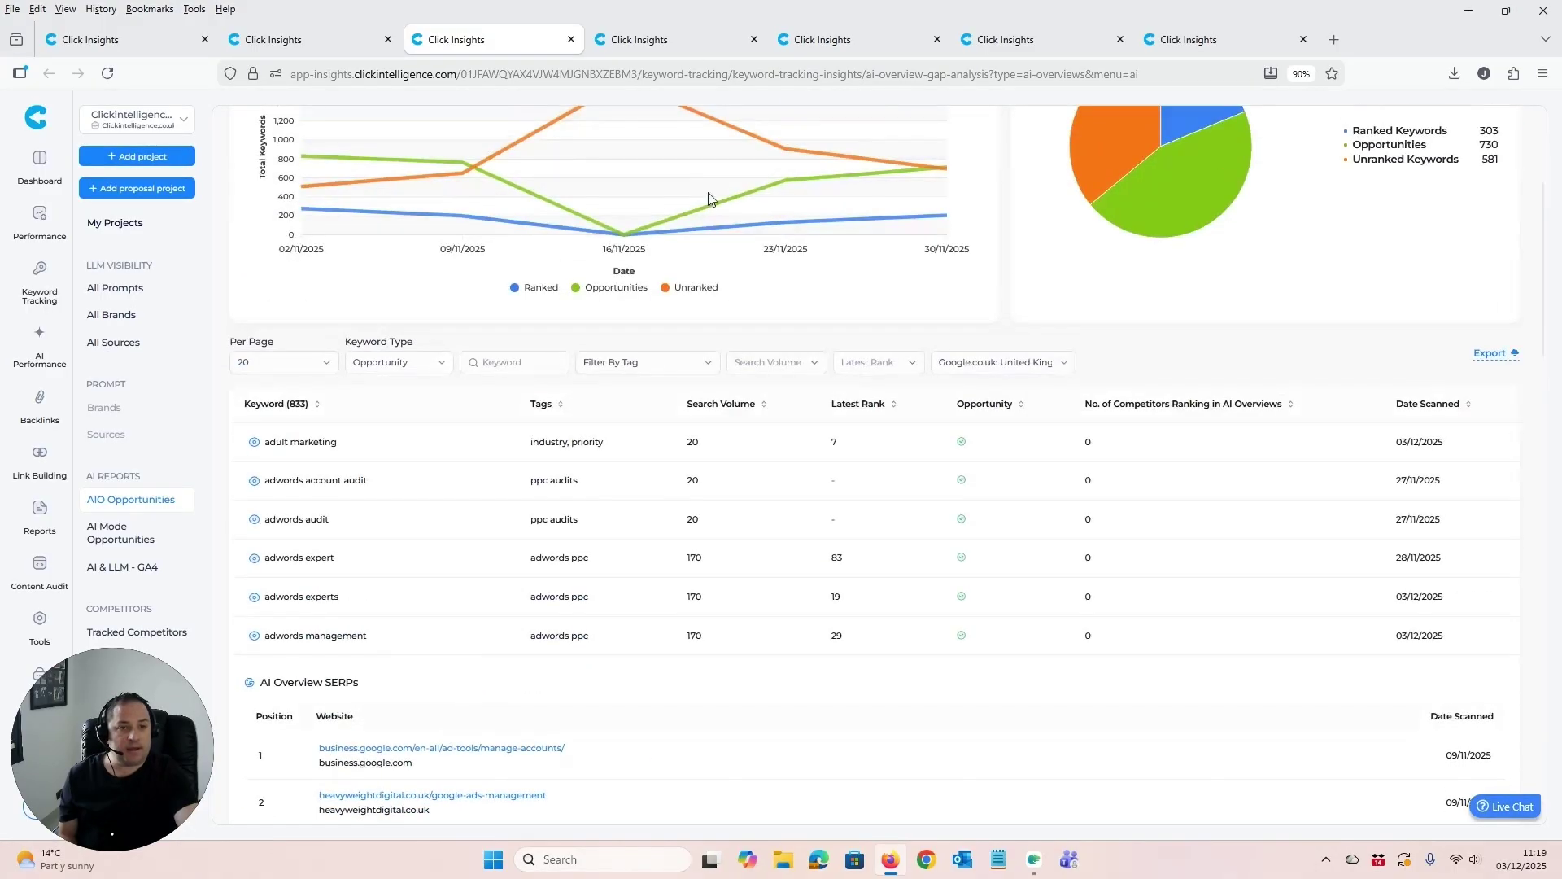
Switch to the AI Prompts page and view the Generate Prompts dialog without generating anything.
{"action": "left_click", "coordinate": [668, 41]}
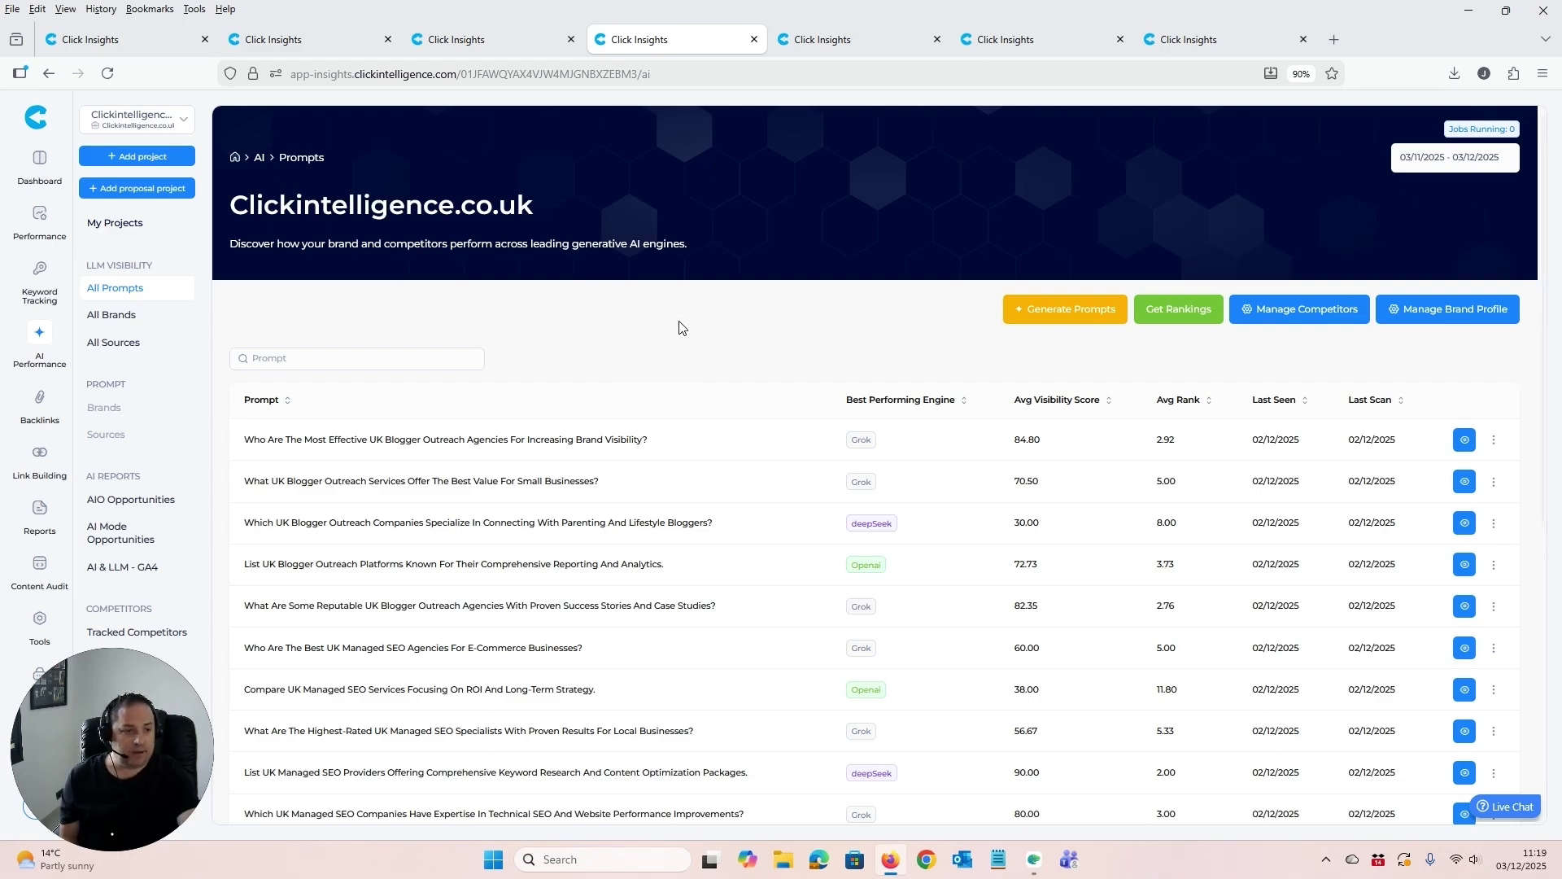
{"action": "scroll", "coordinate": [682, 327], "scroll_direction": "down", "scroll_amount": 1}
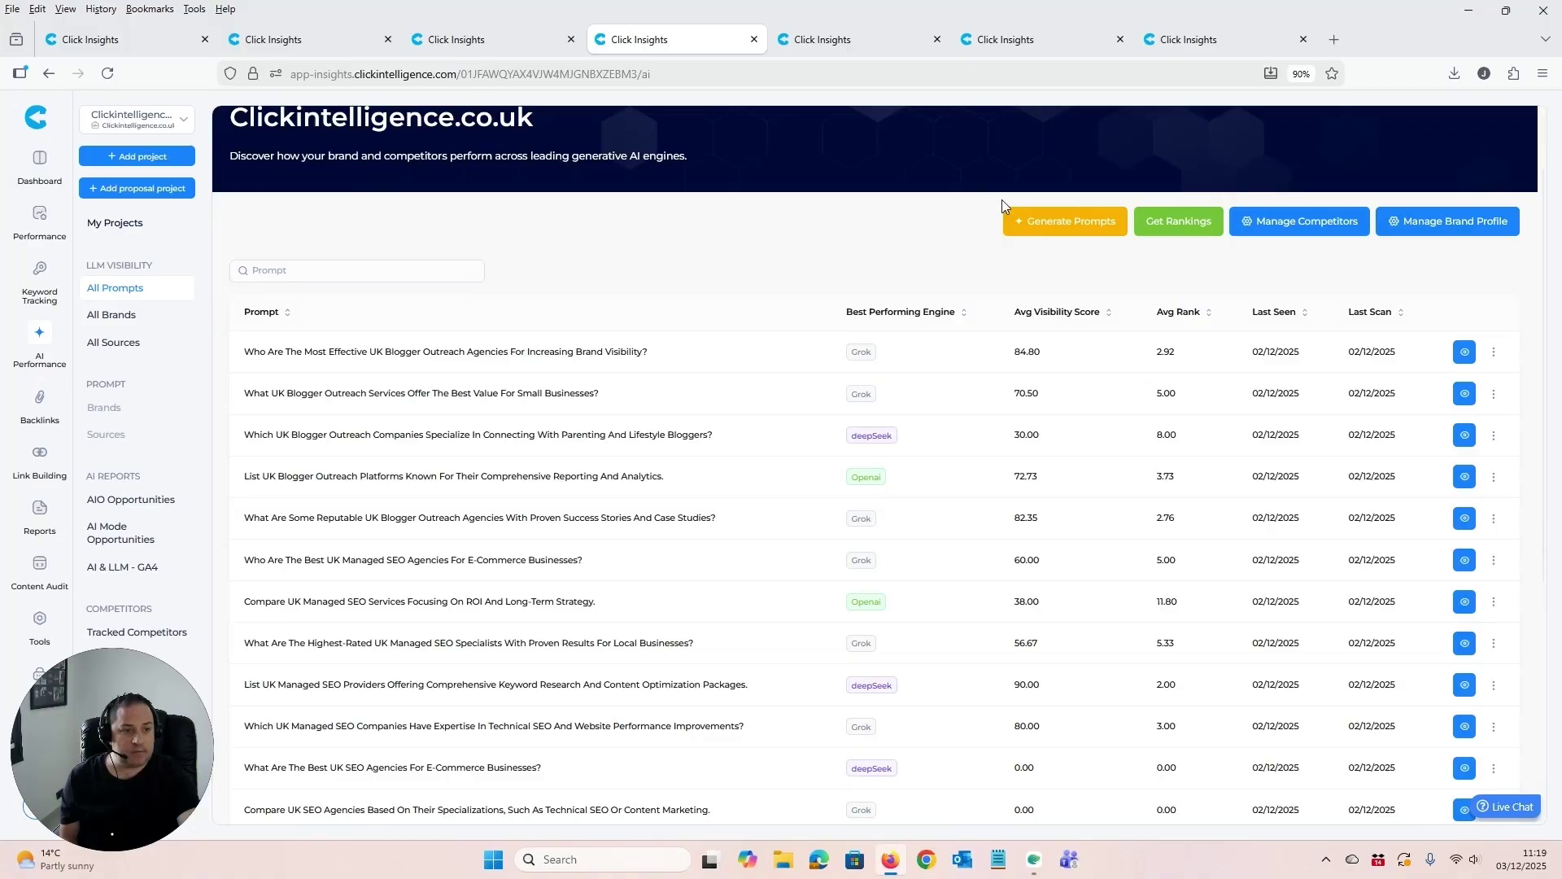
{"action": "scroll", "coordinate": [1058, 244], "scroll_direction": "up", "scroll_amount": 1}
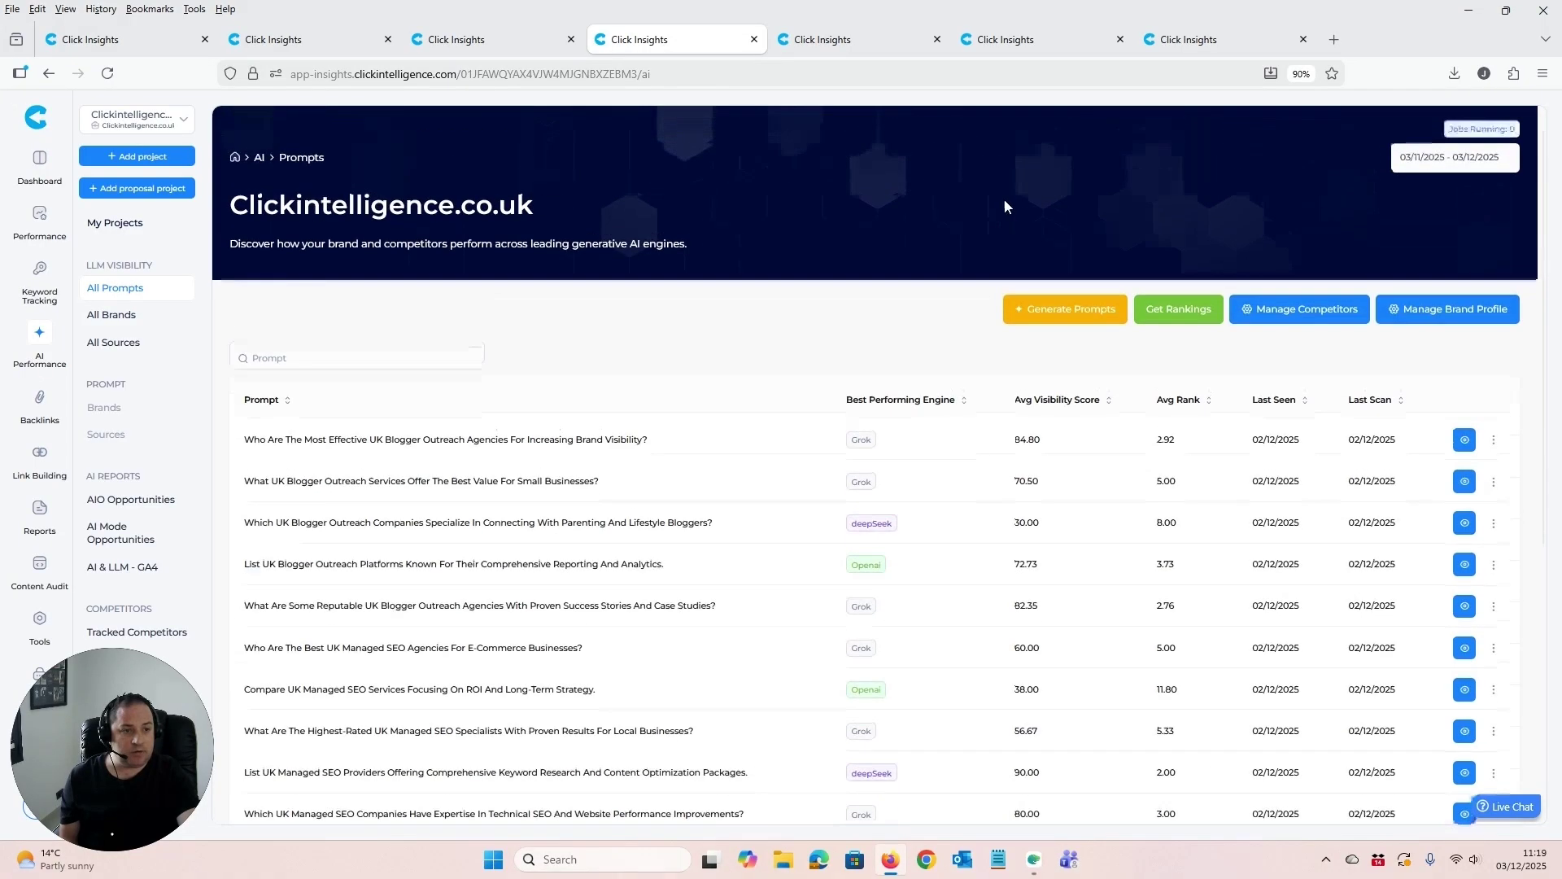
{"action": "left_click", "coordinate": [1072, 315]}
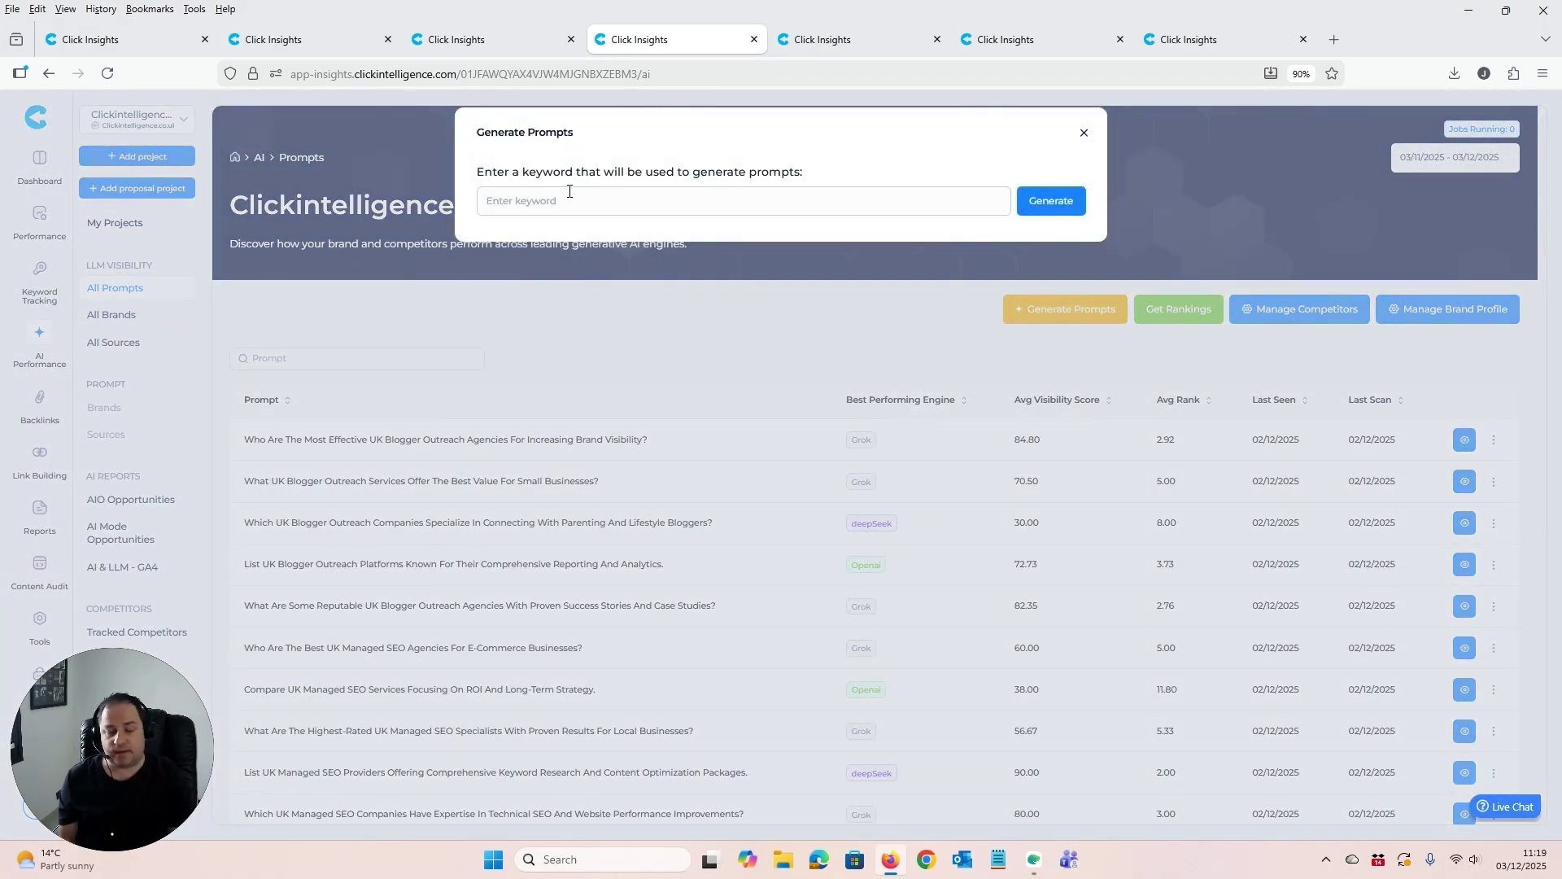
{"action": "left_click", "coordinate": [1083, 133]}
Read the prompt about the most effective UK blogger outreach agencies, noting the keyword "UK Blogger Outreach" within it.
{"action": "scroll", "coordinate": [497, 511], "scroll_direction": "down", "scroll_amount": 1}
{"action": "left_click_drag", "start_coordinate": [242, 354], "coordinate": [665, 360]}
{"action": "left_click", "coordinate": [665, 360]}
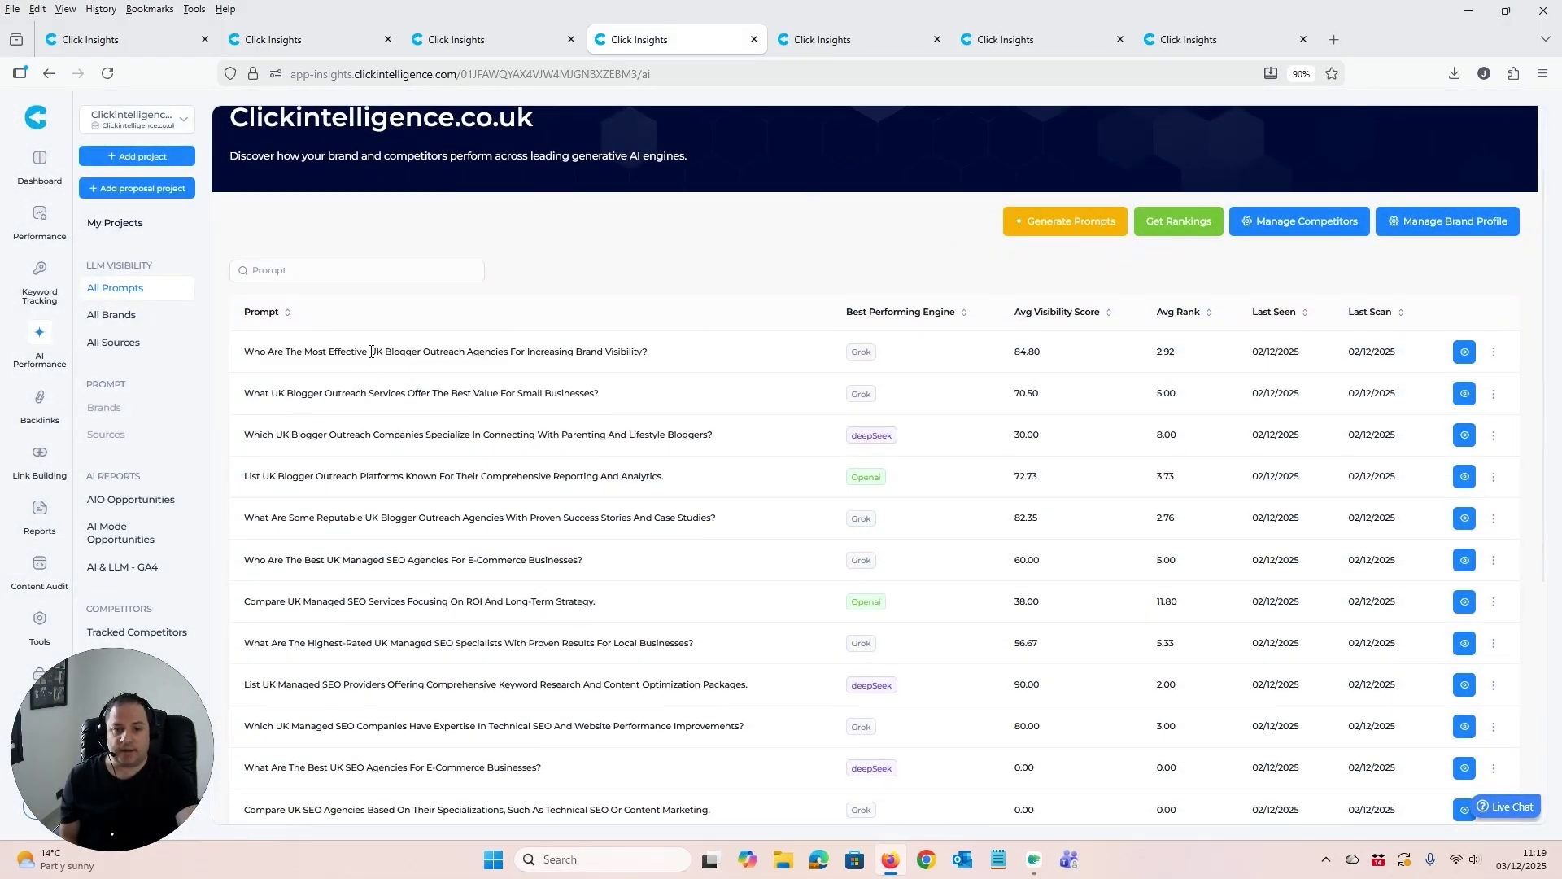
{"action": "left_click_drag", "start_coordinate": [465, 351], "coordinate": [374, 351]}
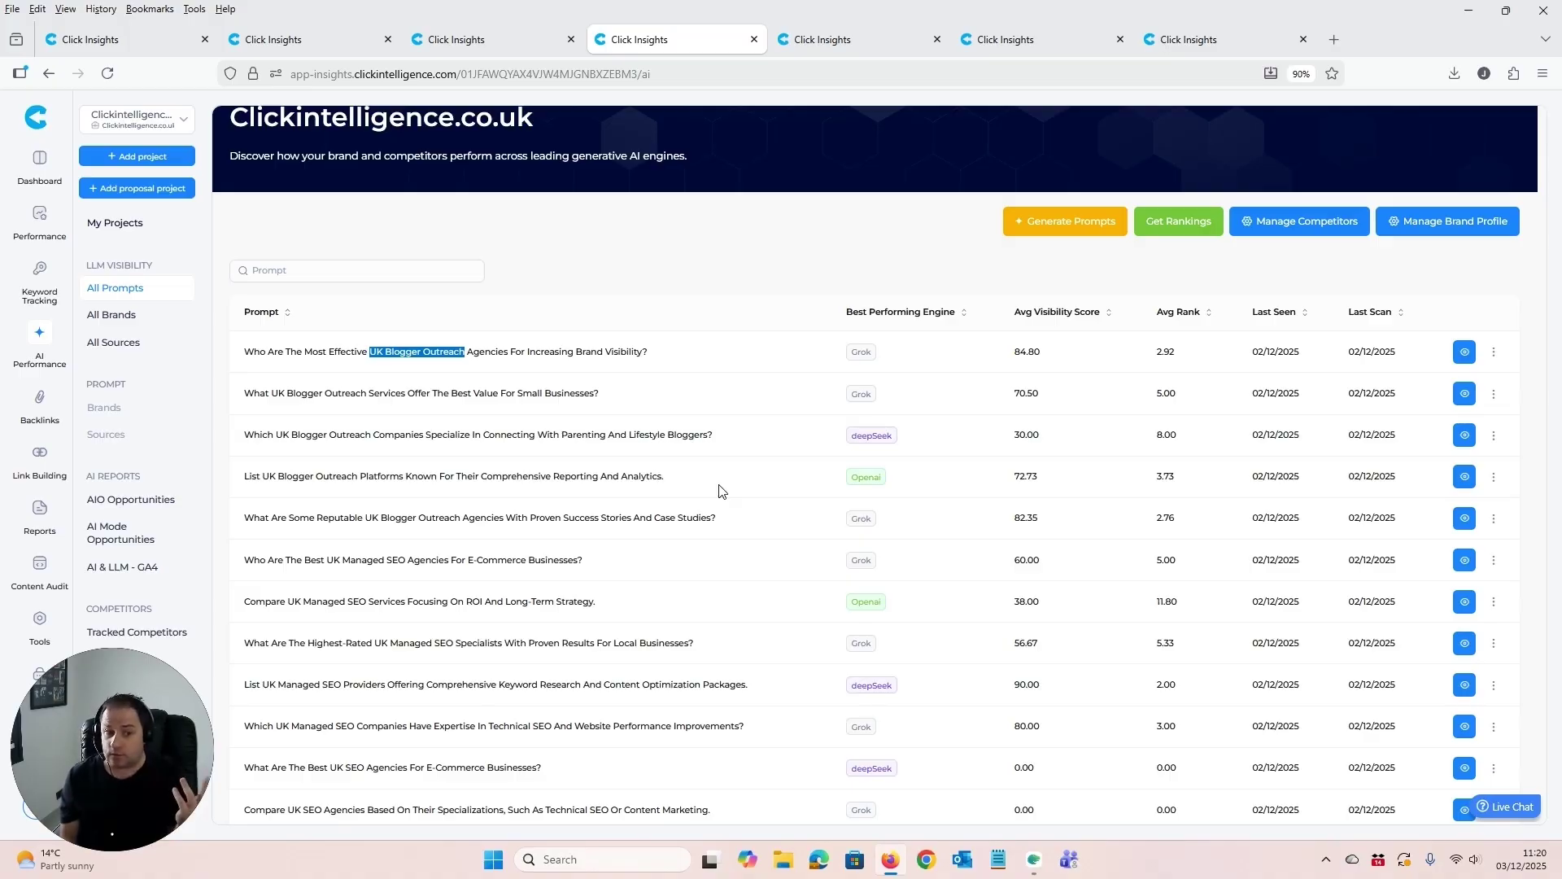
{"action": "left_click", "coordinate": [364, 323]}
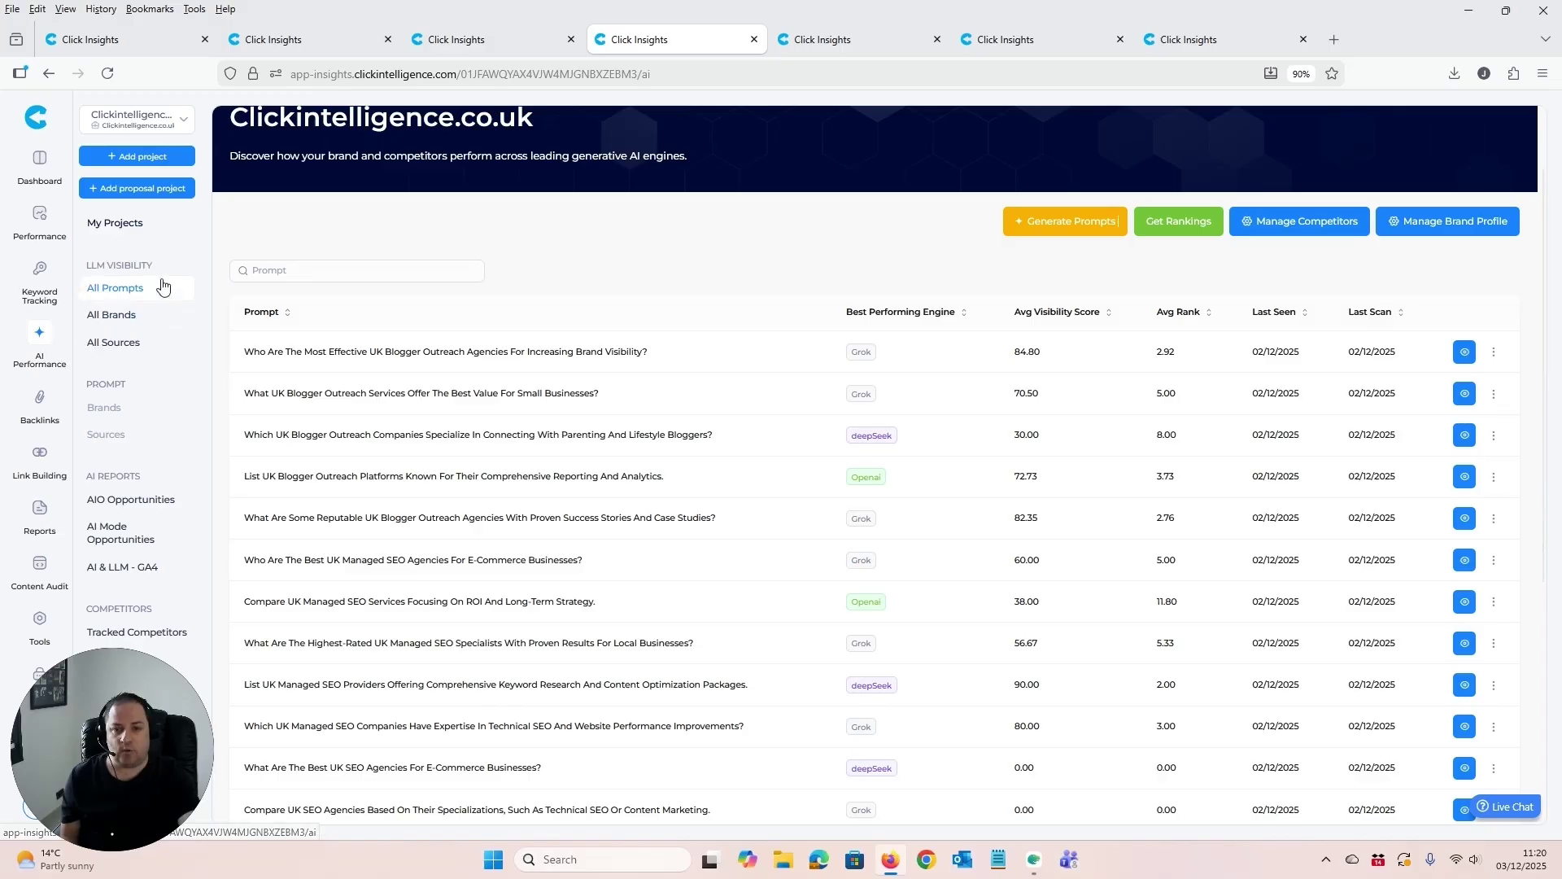
Look over the prompt list and open the brand profile to check the brand name "Click Intelligence".
{"action": "scroll", "coordinate": [587, 257], "scroll_direction": "down", "scroll_amount": 2}
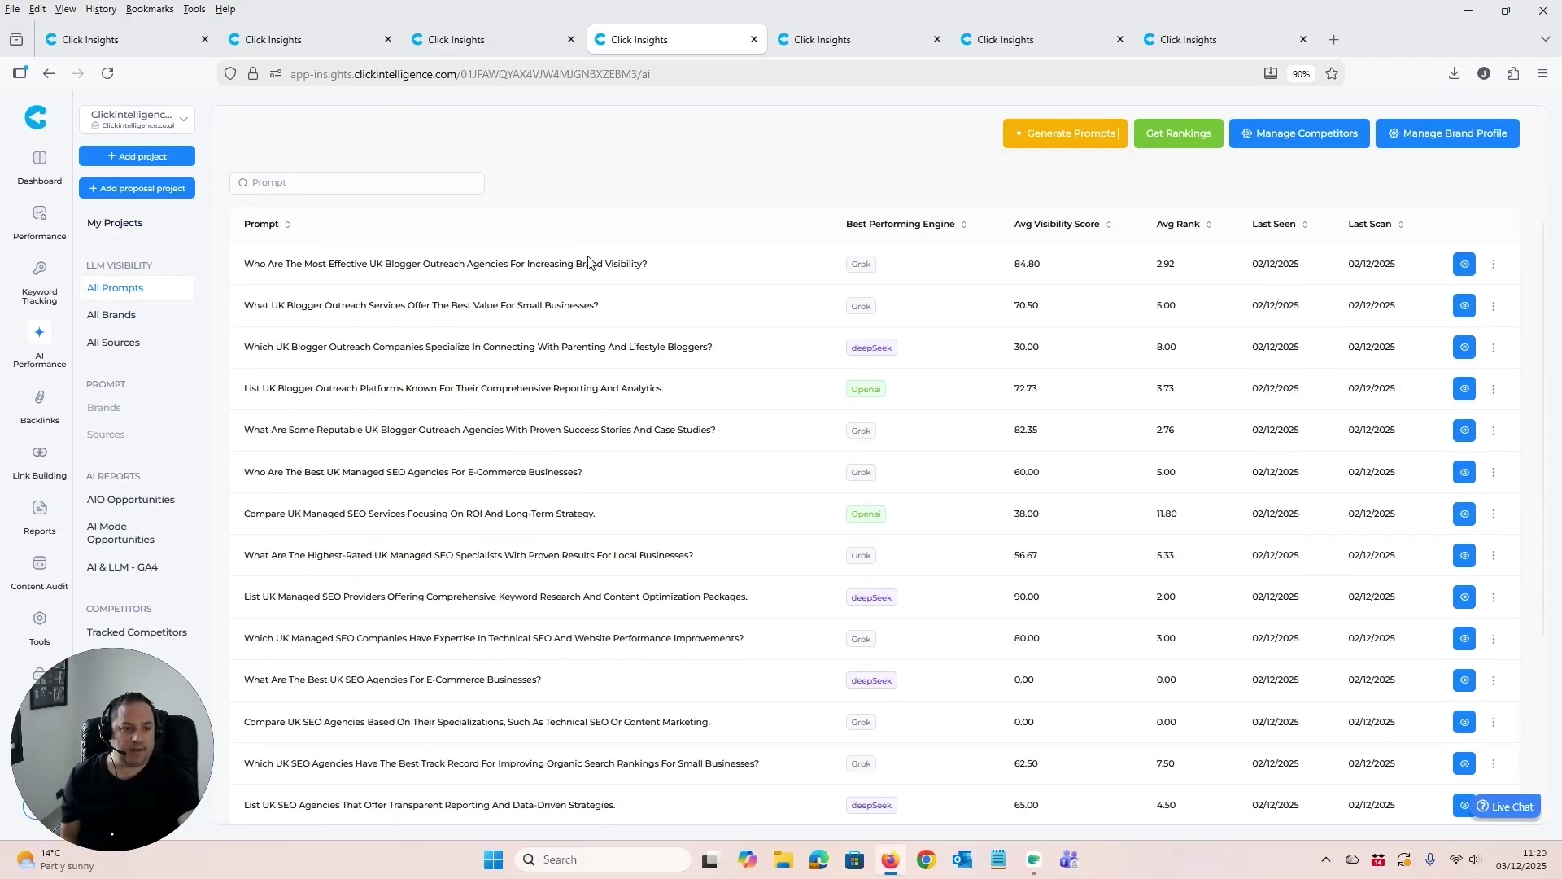
{"action": "scroll", "coordinate": [588, 261], "scroll_direction": "up", "scroll_amount": 2}
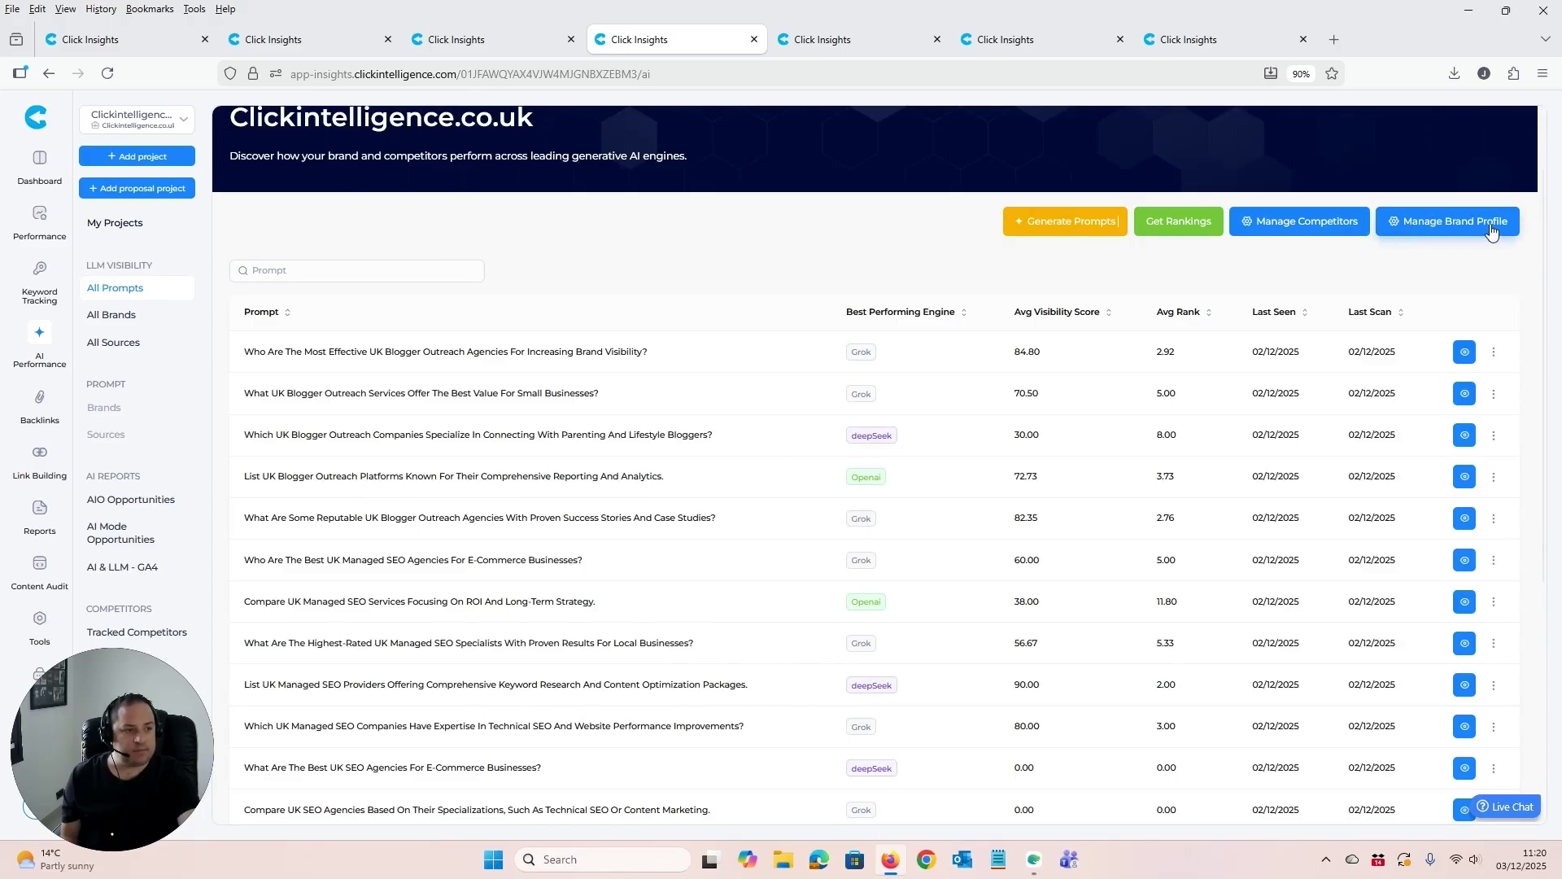
{"action": "left_click", "coordinate": [1452, 218]}
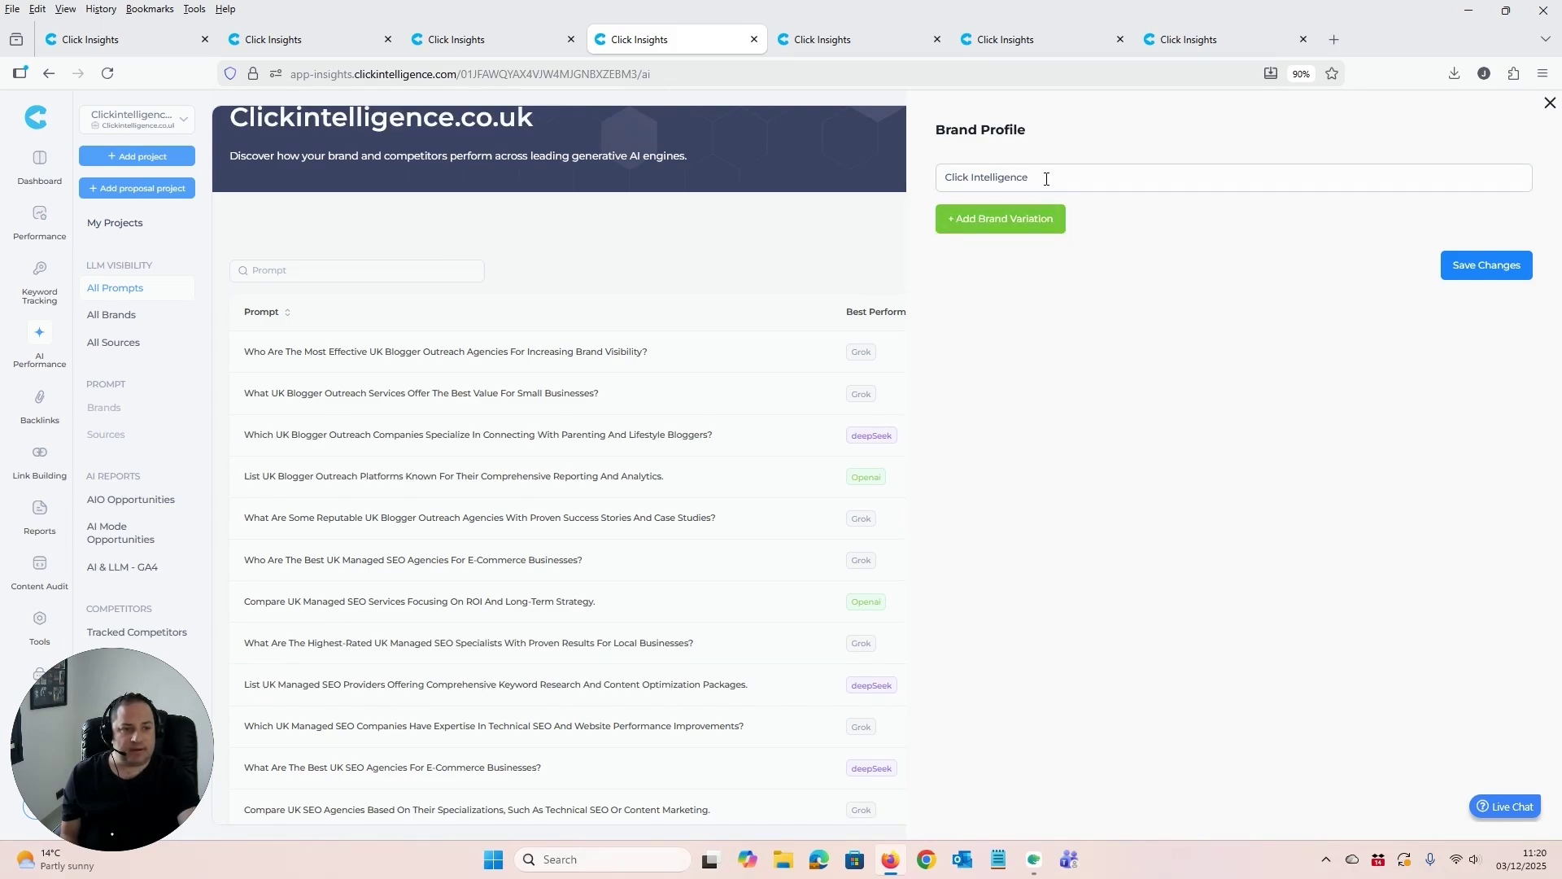
{"action": "left_click_drag", "start_coordinate": [1046, 175], "coordinate": [936, 187]}
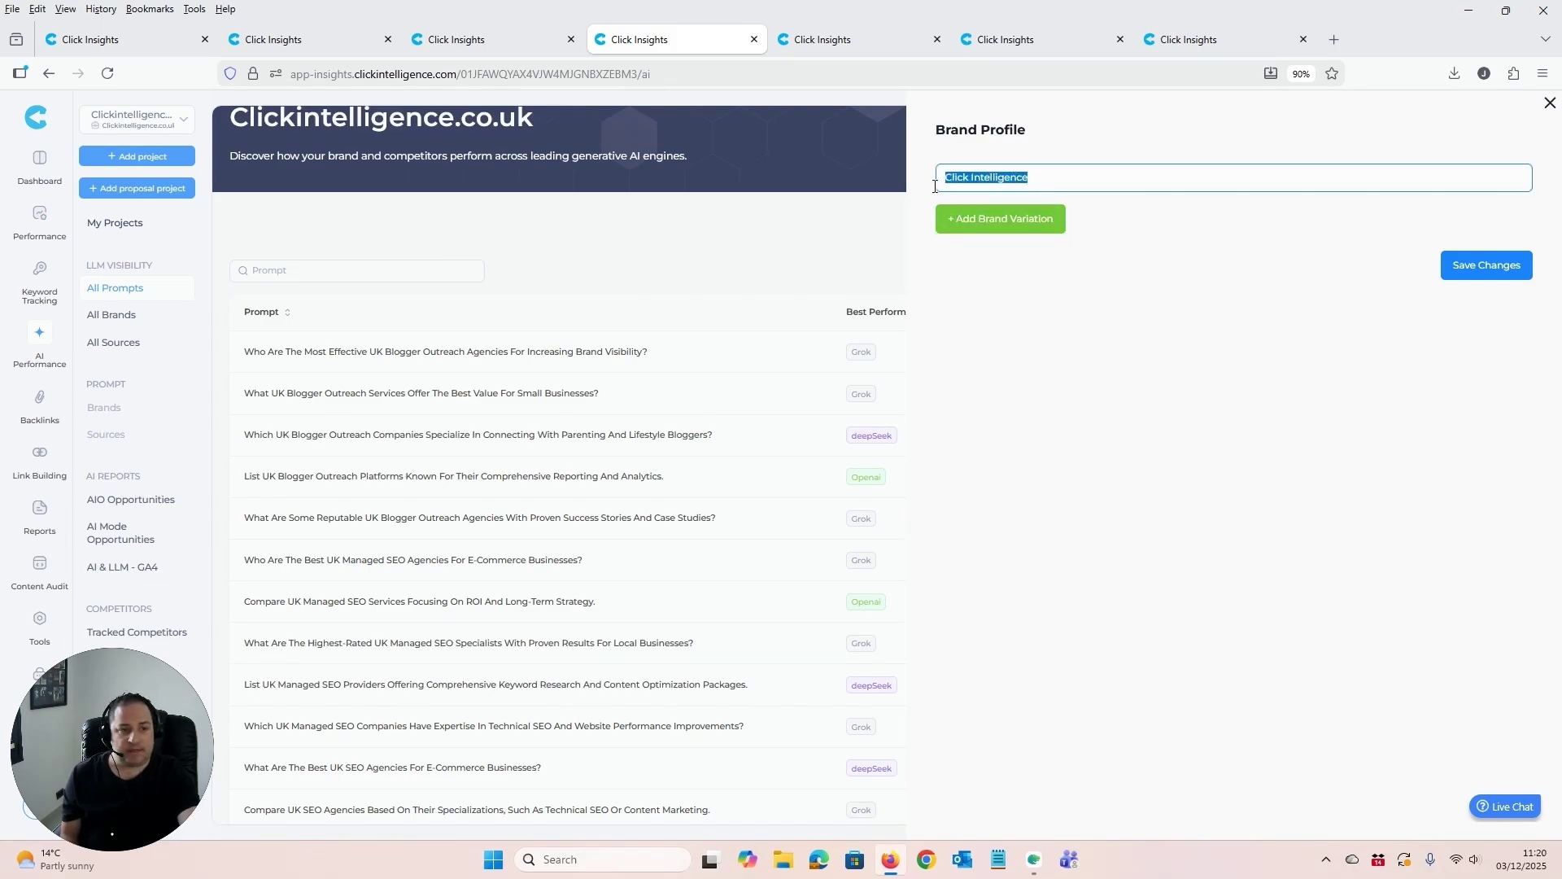
Open a blank brand variation field in the brand profile and inspect the competitor list, saving no changes in either.
{"action": "left_click", "coordinate": [1095, 146]}
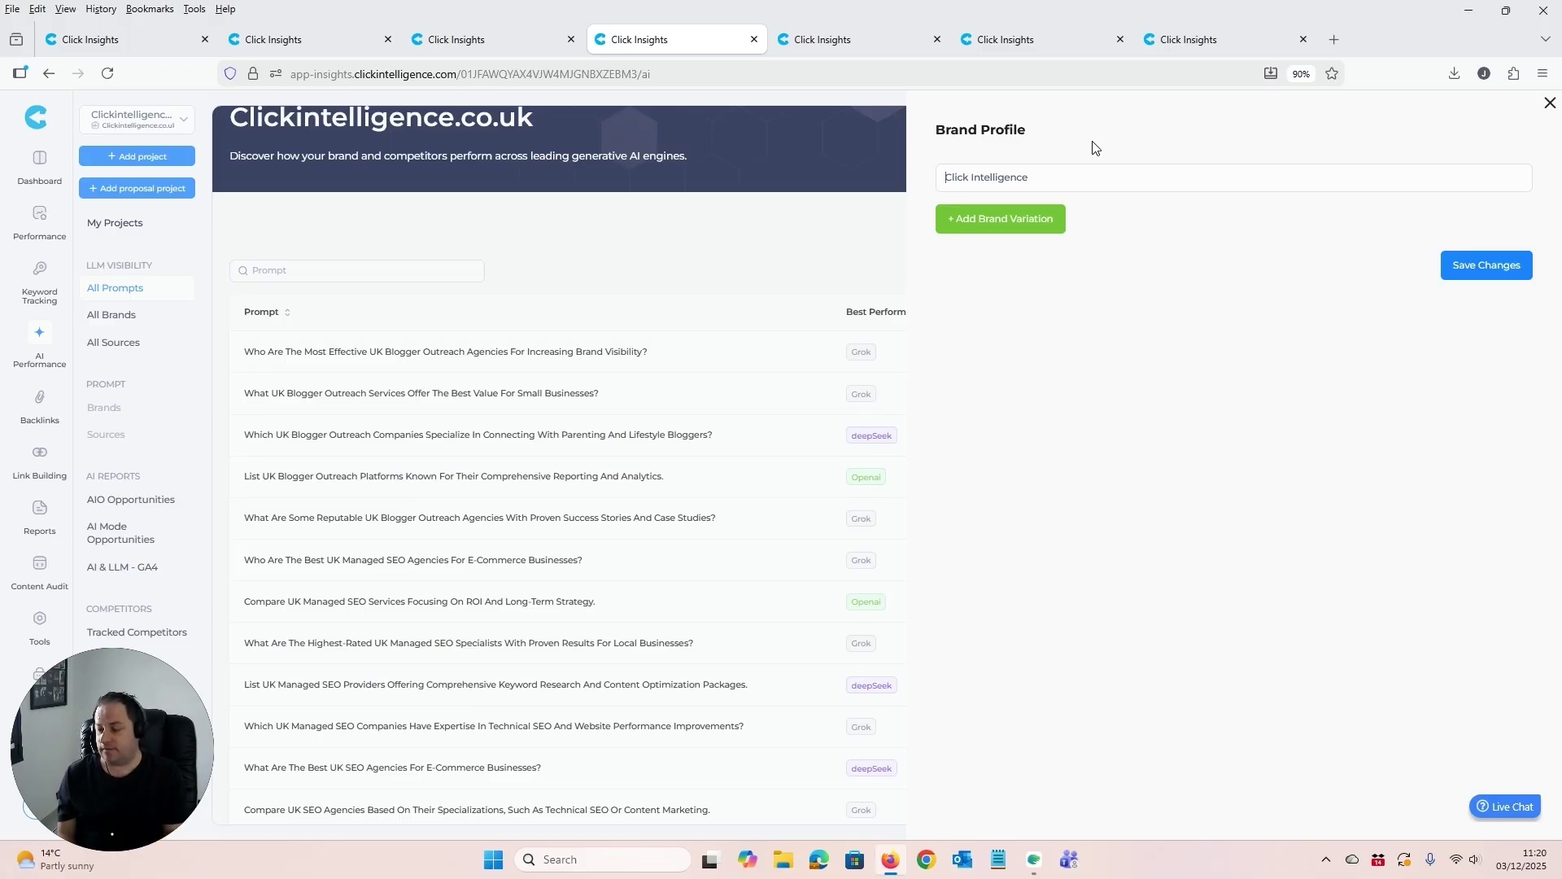
{"action": "left_click", "coordinate": [1009, 232]}
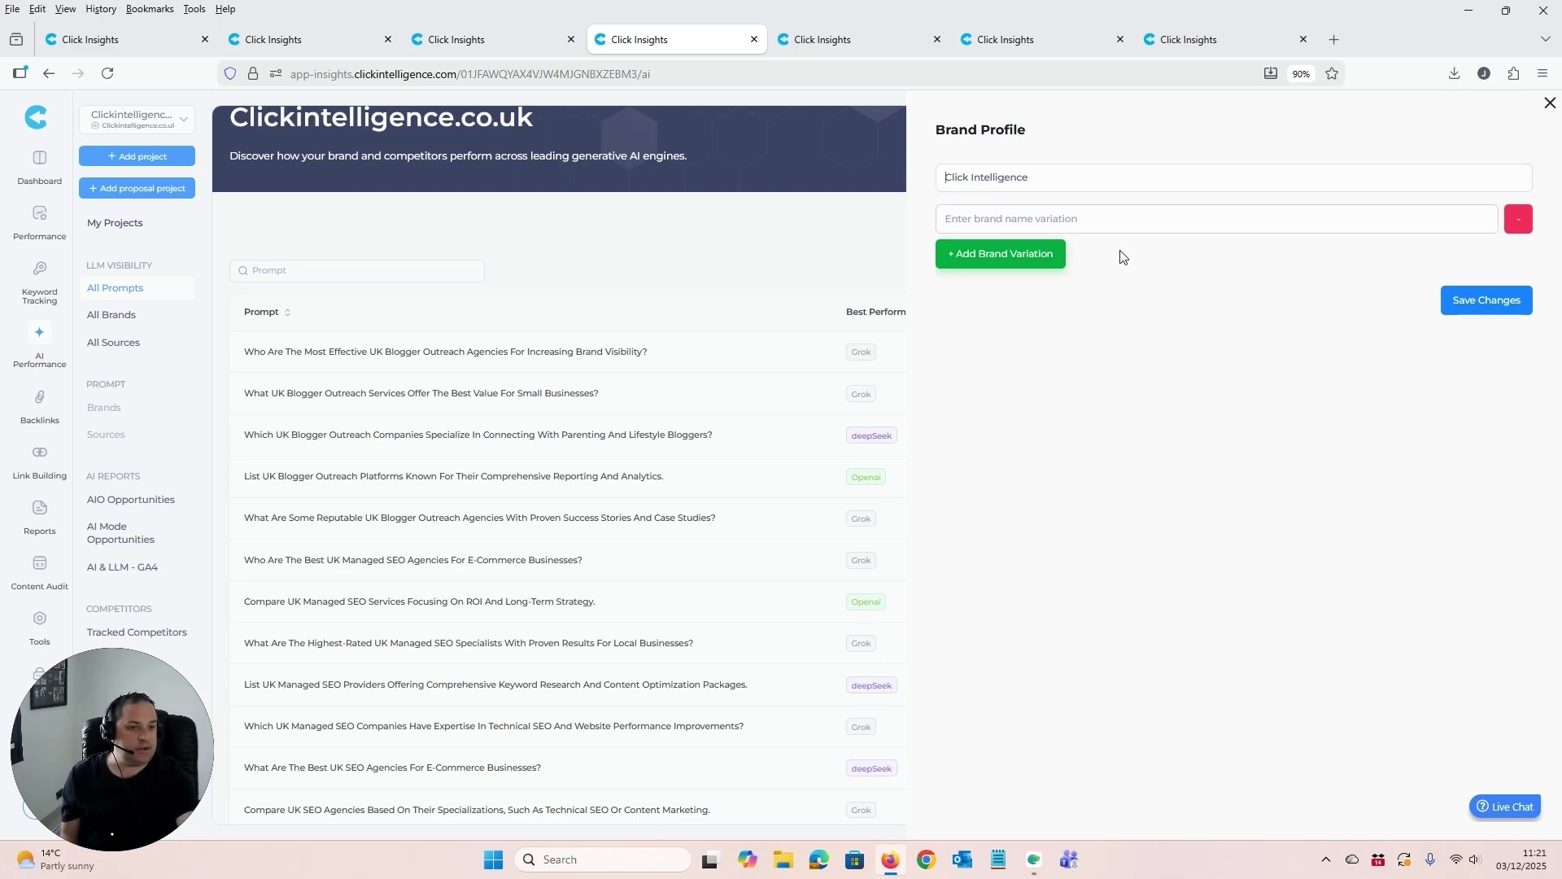
{"action": "left_click", "coordinate": [1548, 105]}
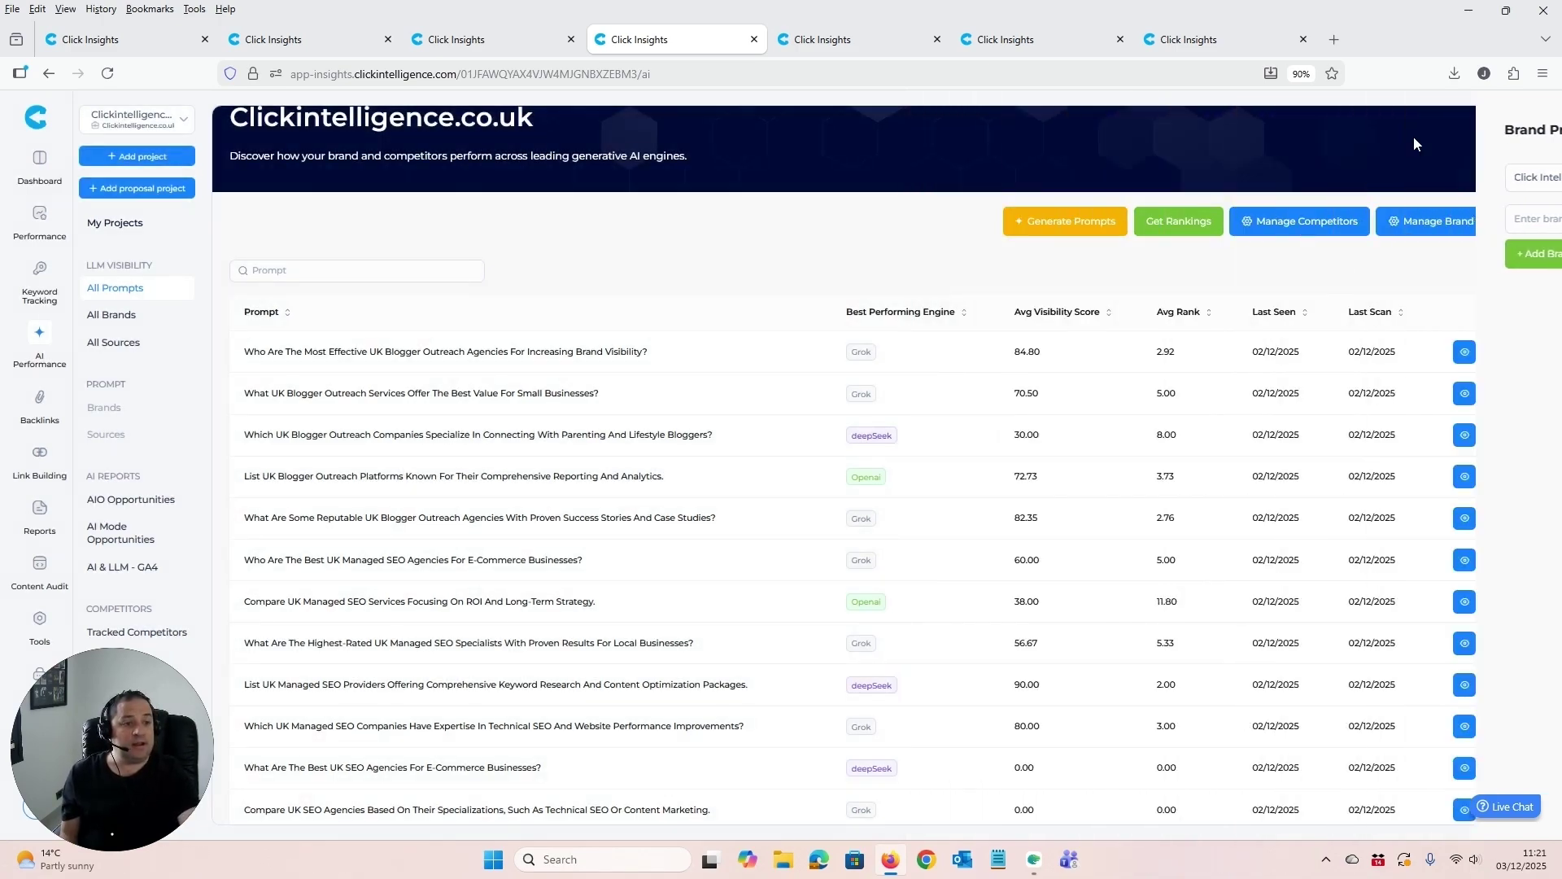
{"action": "left_click", "coordinate": [1286, 225]}
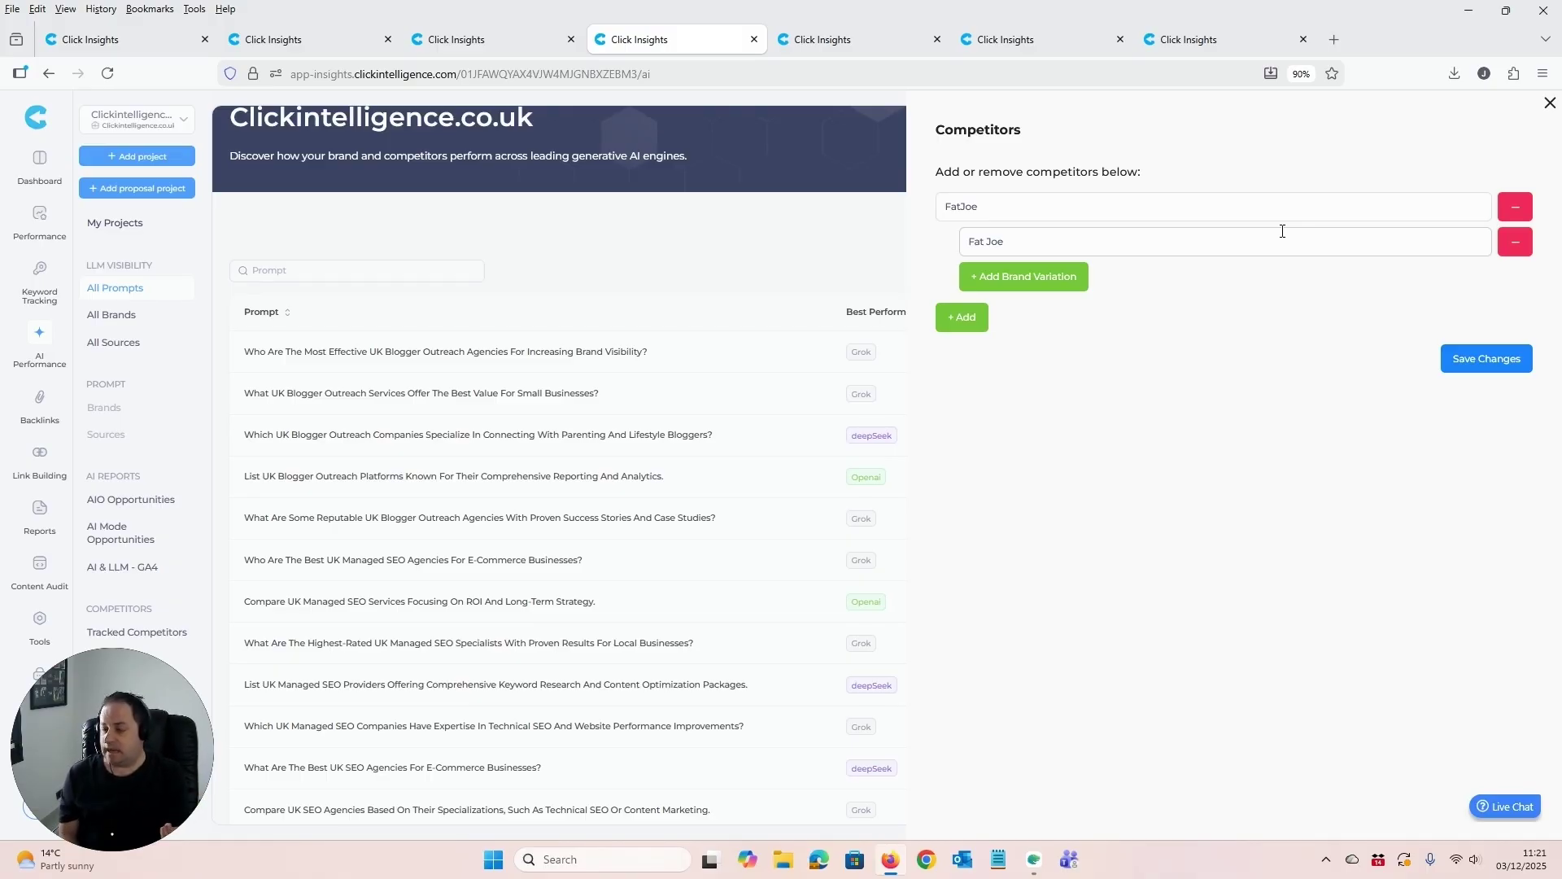
{"action": "left_click", "coordinate": [1550, 103]}
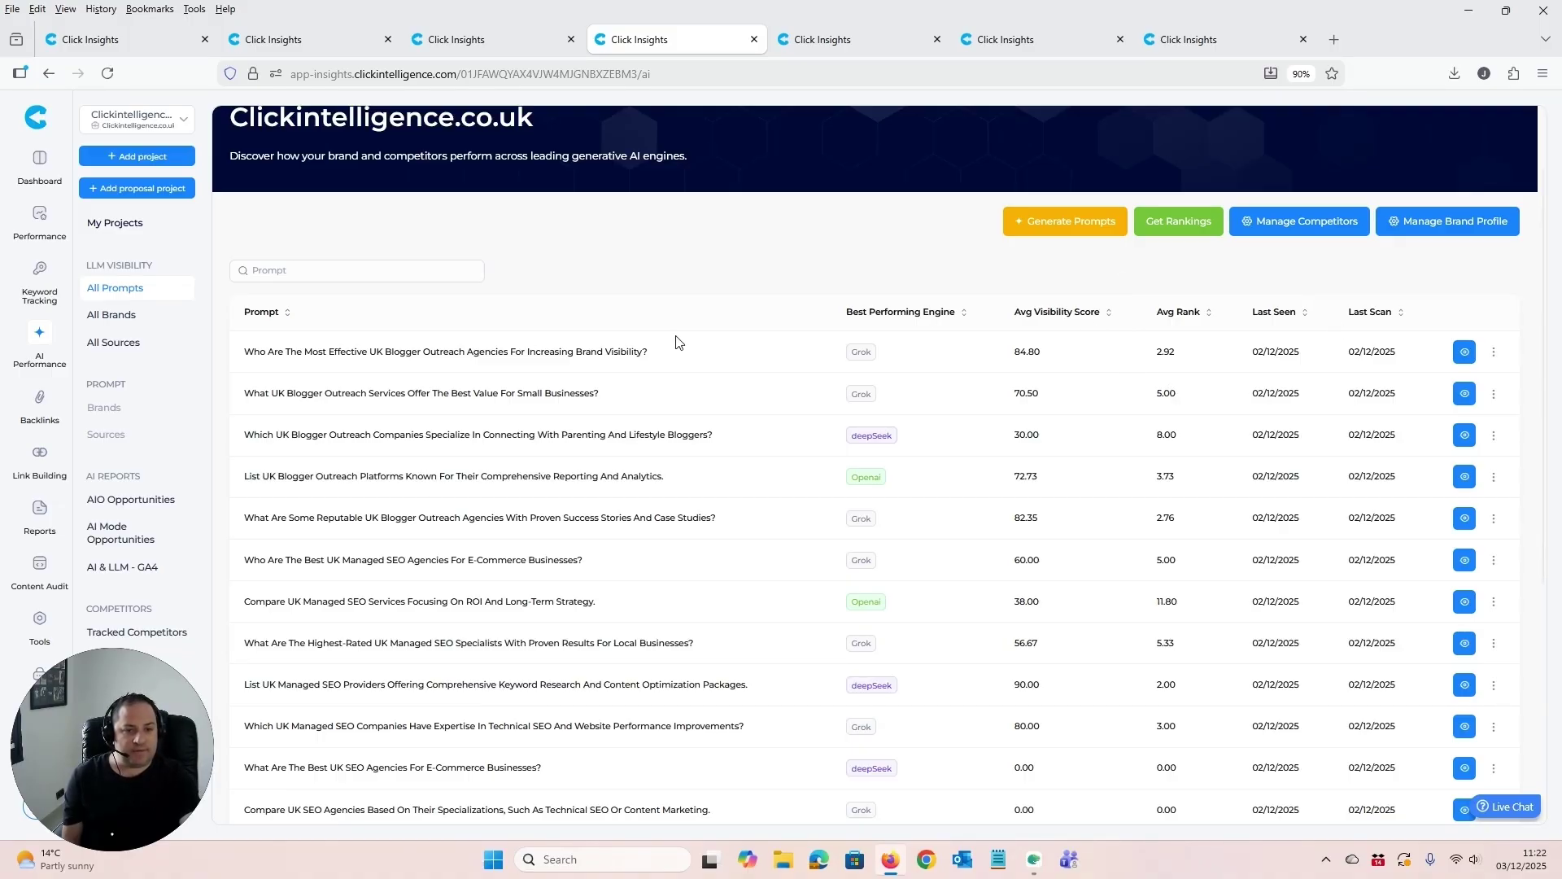
Open the results for the prompt about the most effective UK blogger outreach agencies and look through its brands table.
{"action": "left_click_drag", "start_coordinate": [674, 355], "coordinate": [243, 377]}
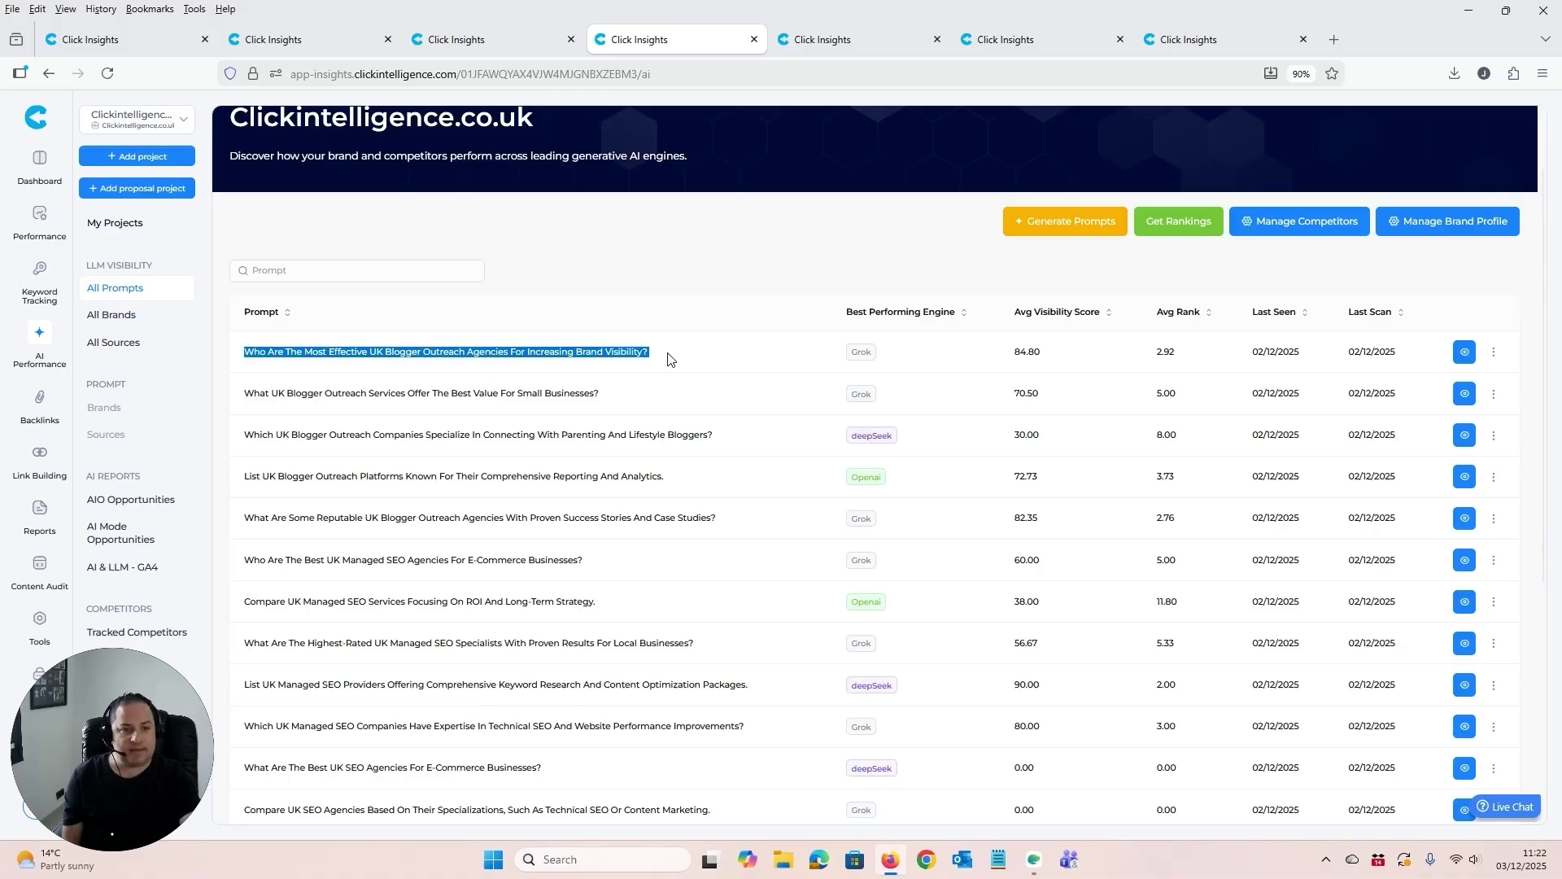
{"action": "left_click", "coordinate": [1465, 358]}
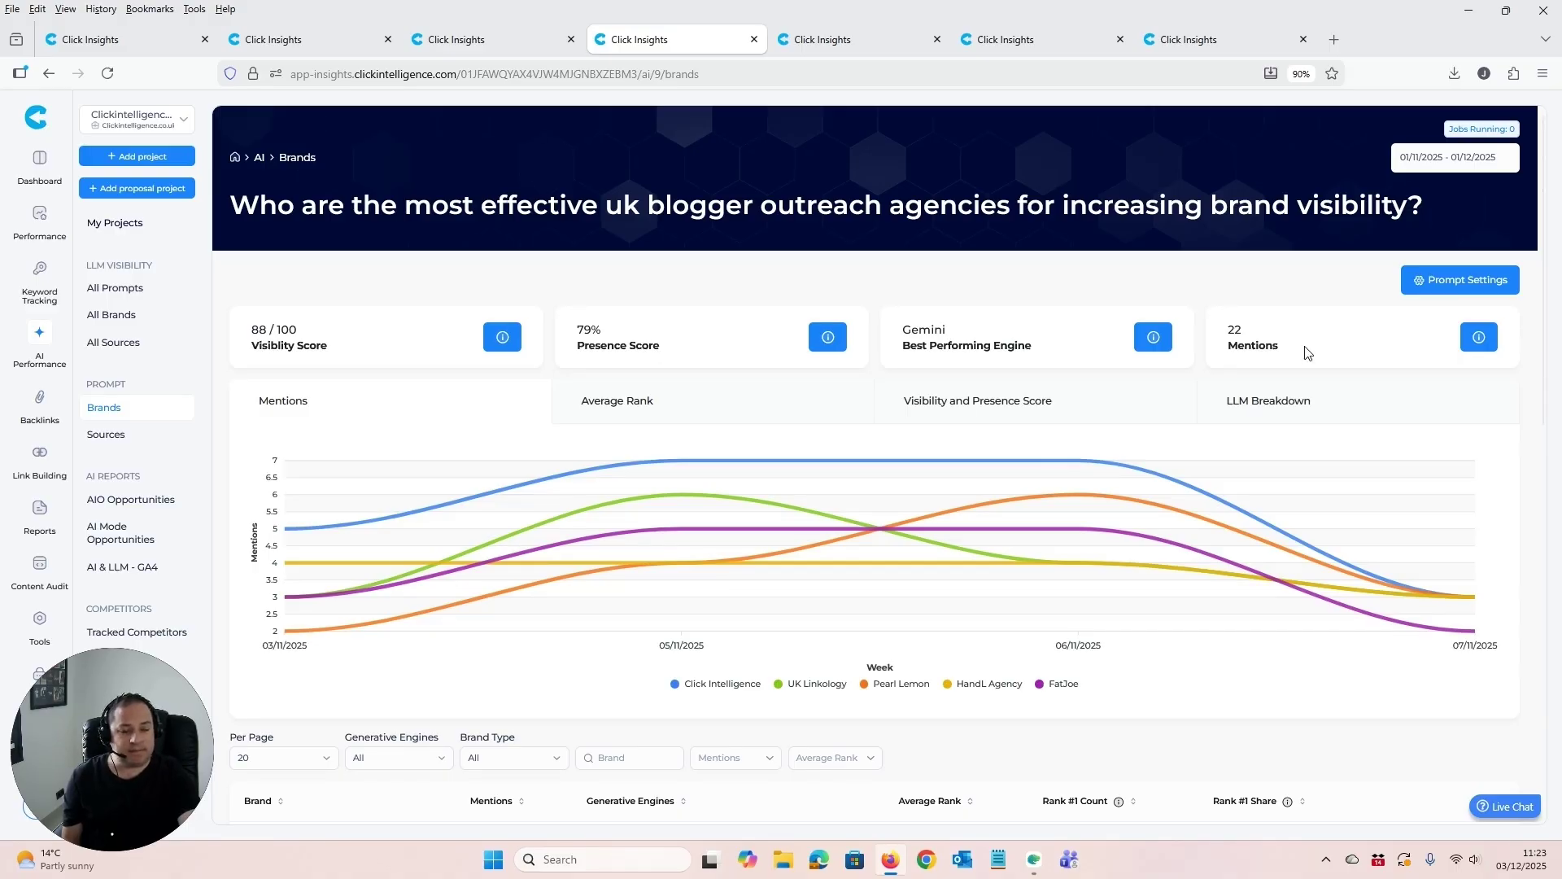
{"action": "scroll", "coordinate": [1305, 352], "scroll_direction": "down", "scroll_amount": 5}
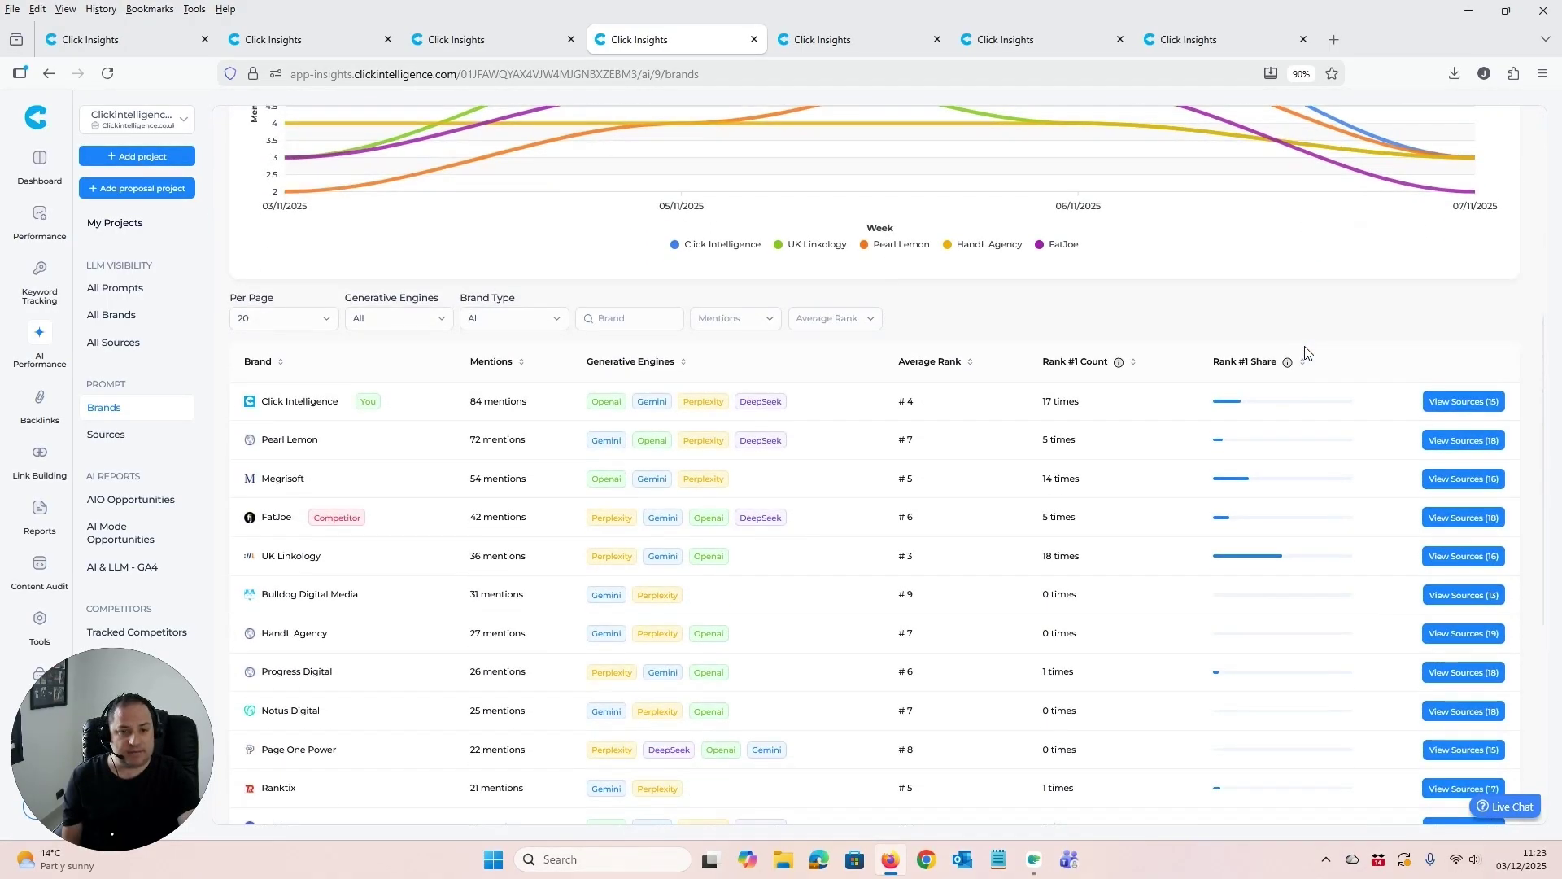
{"action": "scroll", "coordinate": [1305, 351], "scroll_direction": "down", "scroll_amount": 1}
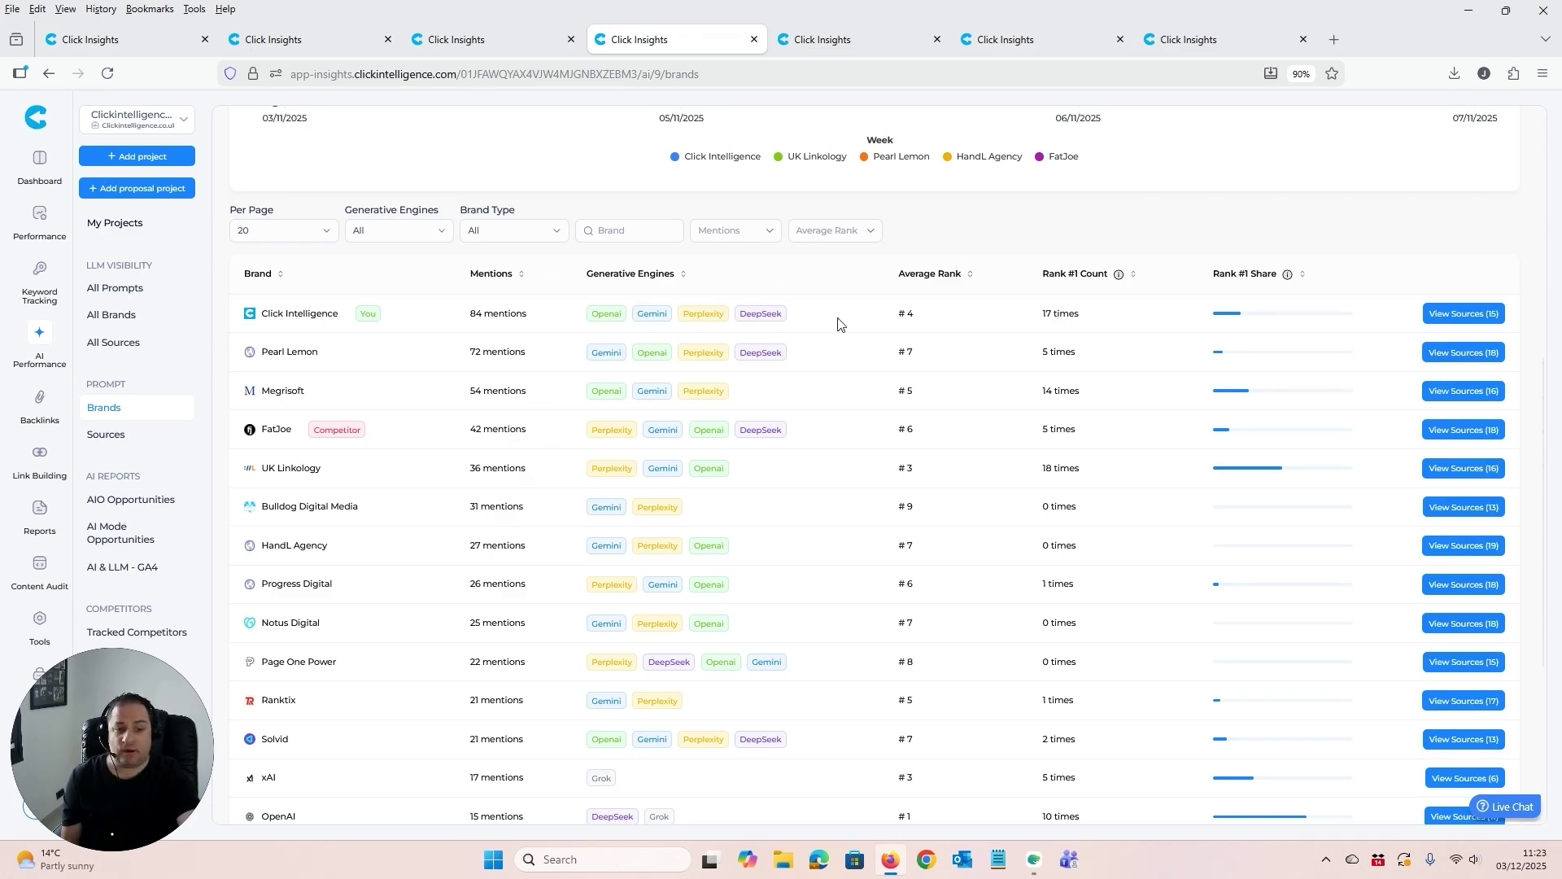
{"action": "scroll", "coordinate": [838, 324], "scroll_direction": "down", "scroll_amount": 3}
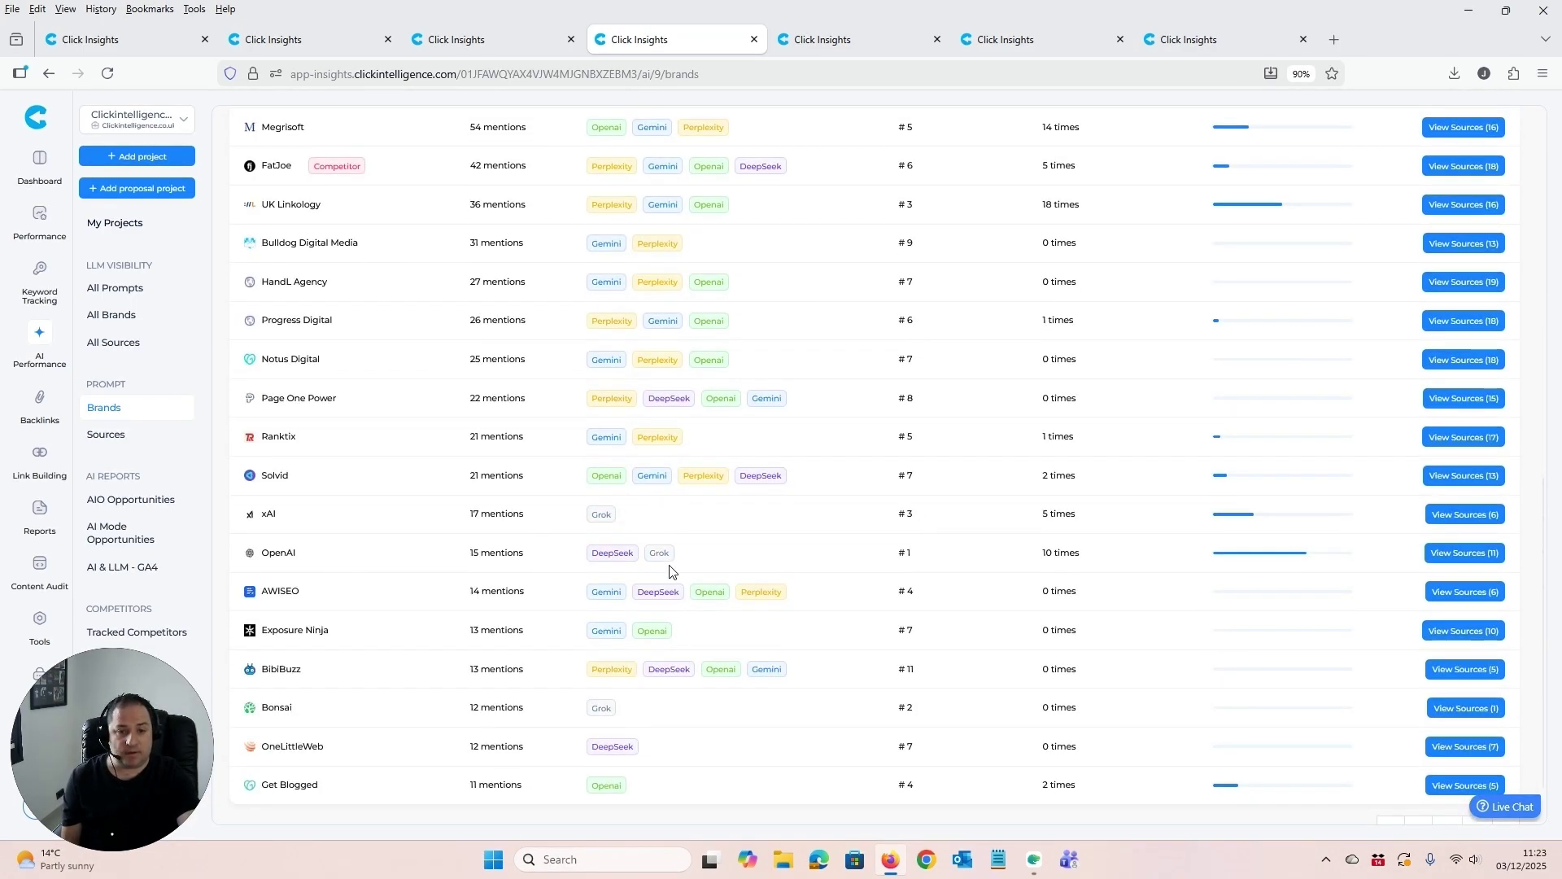
Expand the list of sources behind the Click Intelligence mentions in the prompt's brands table and read through it.
{"action": "scroll", "coordinate": [670, 569], "scroll_direction": "up", "scroll_amount": 2}
{"action": "scroll", "coordinate": [669, 569], "scroll_direction": "up", "scroll_amount": 1}
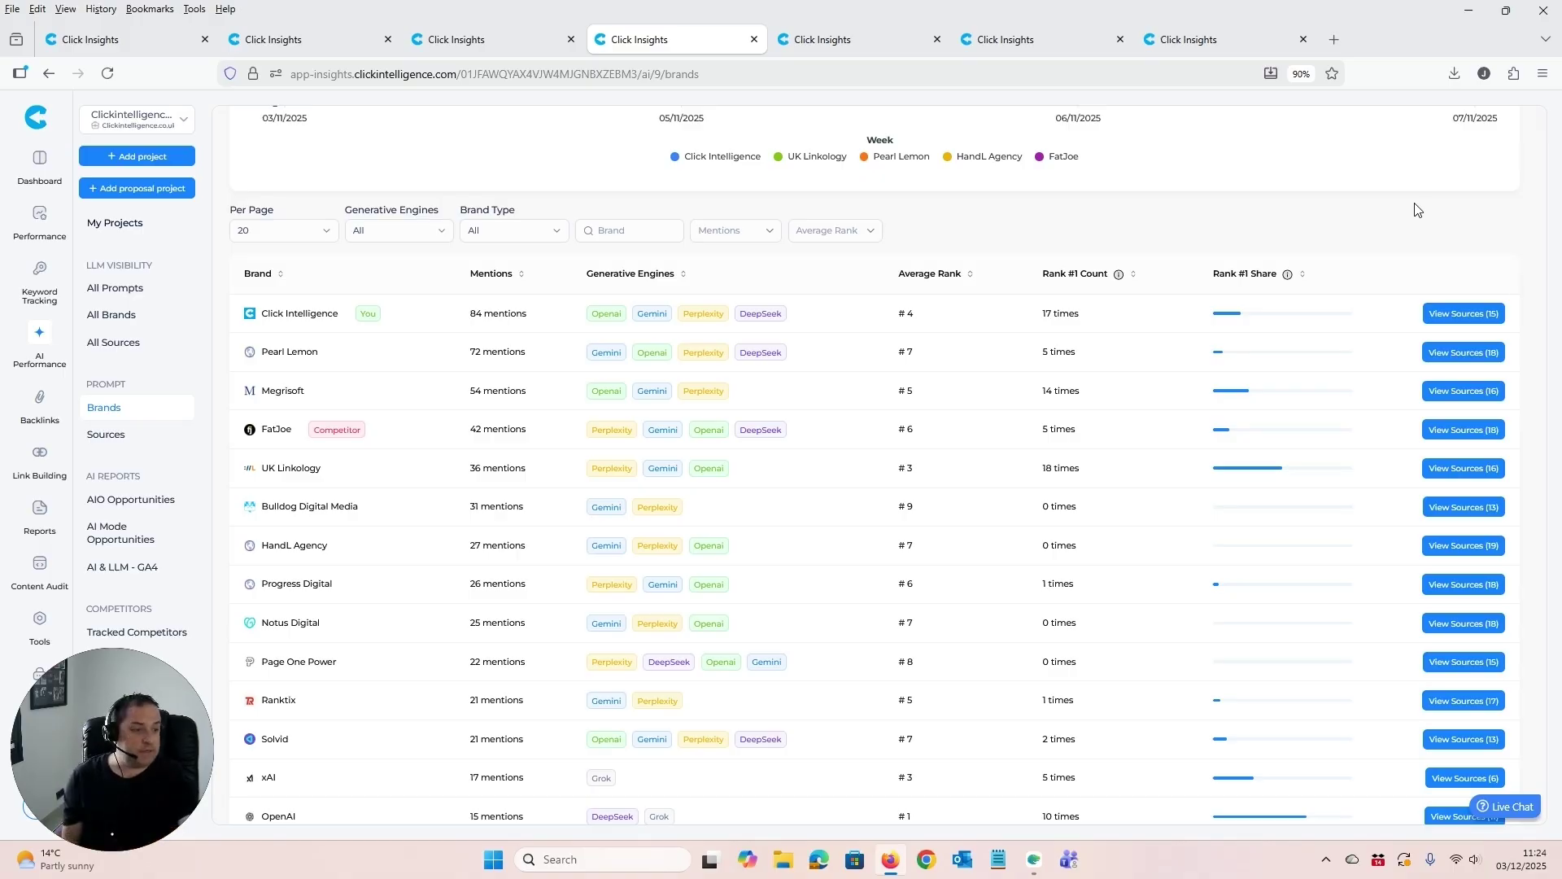
{"action": "left_click", "coordinate": [1439, 315]}
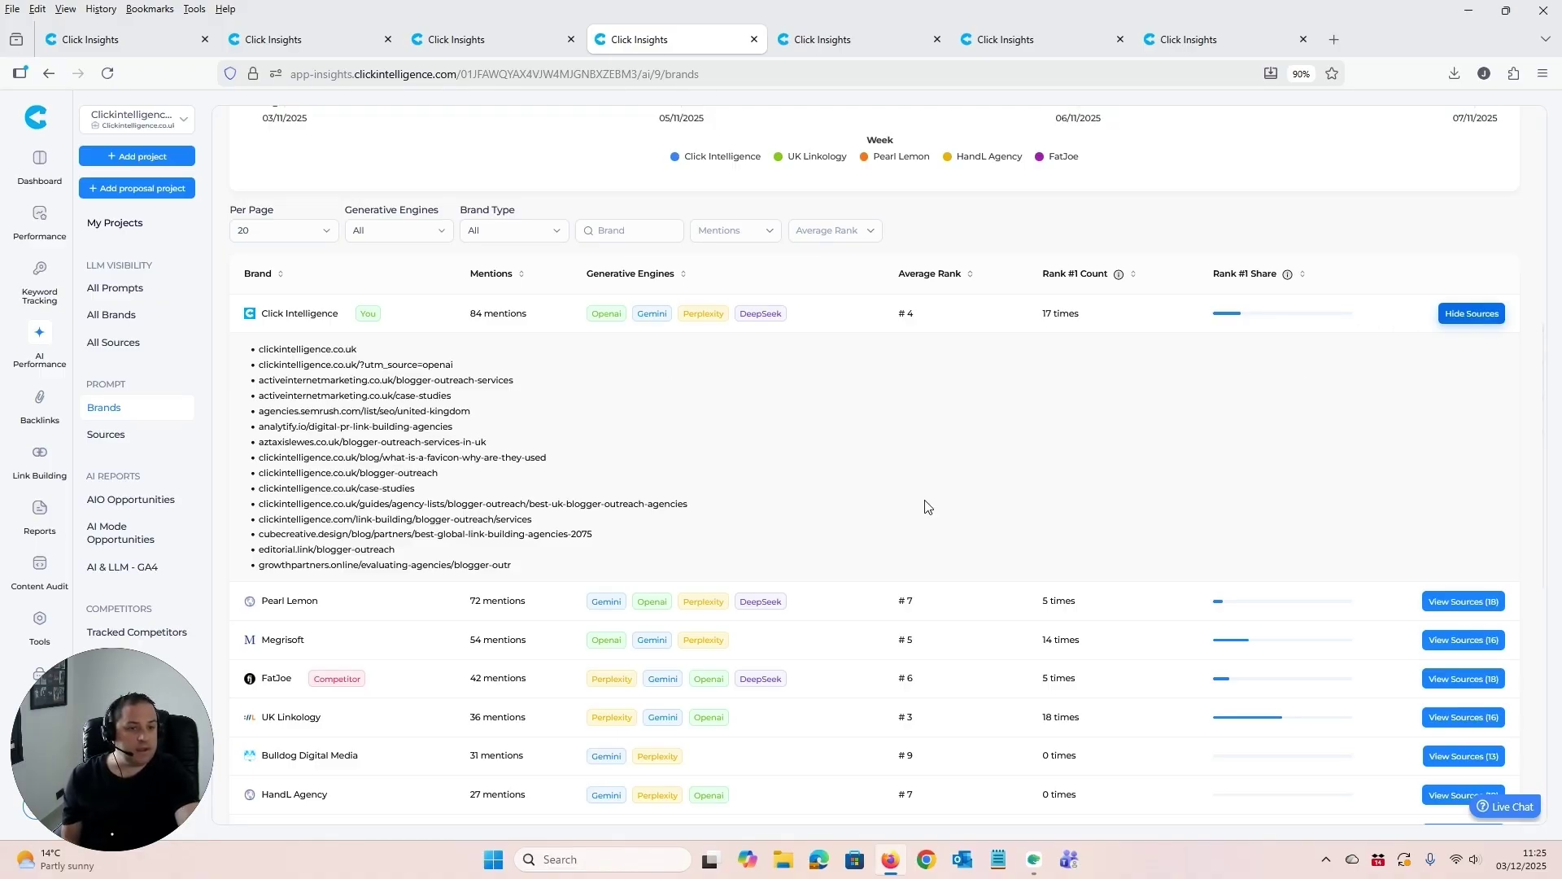
{"action": "scroll", "coordinate": [925, 506], "scroll_direction": "up", "scroll_amount": 5}
Switch to the All Brands report and examine the mentions chart and the brands table across all prompts.
{"action": "left_click", "coordinate": [844, 51]}
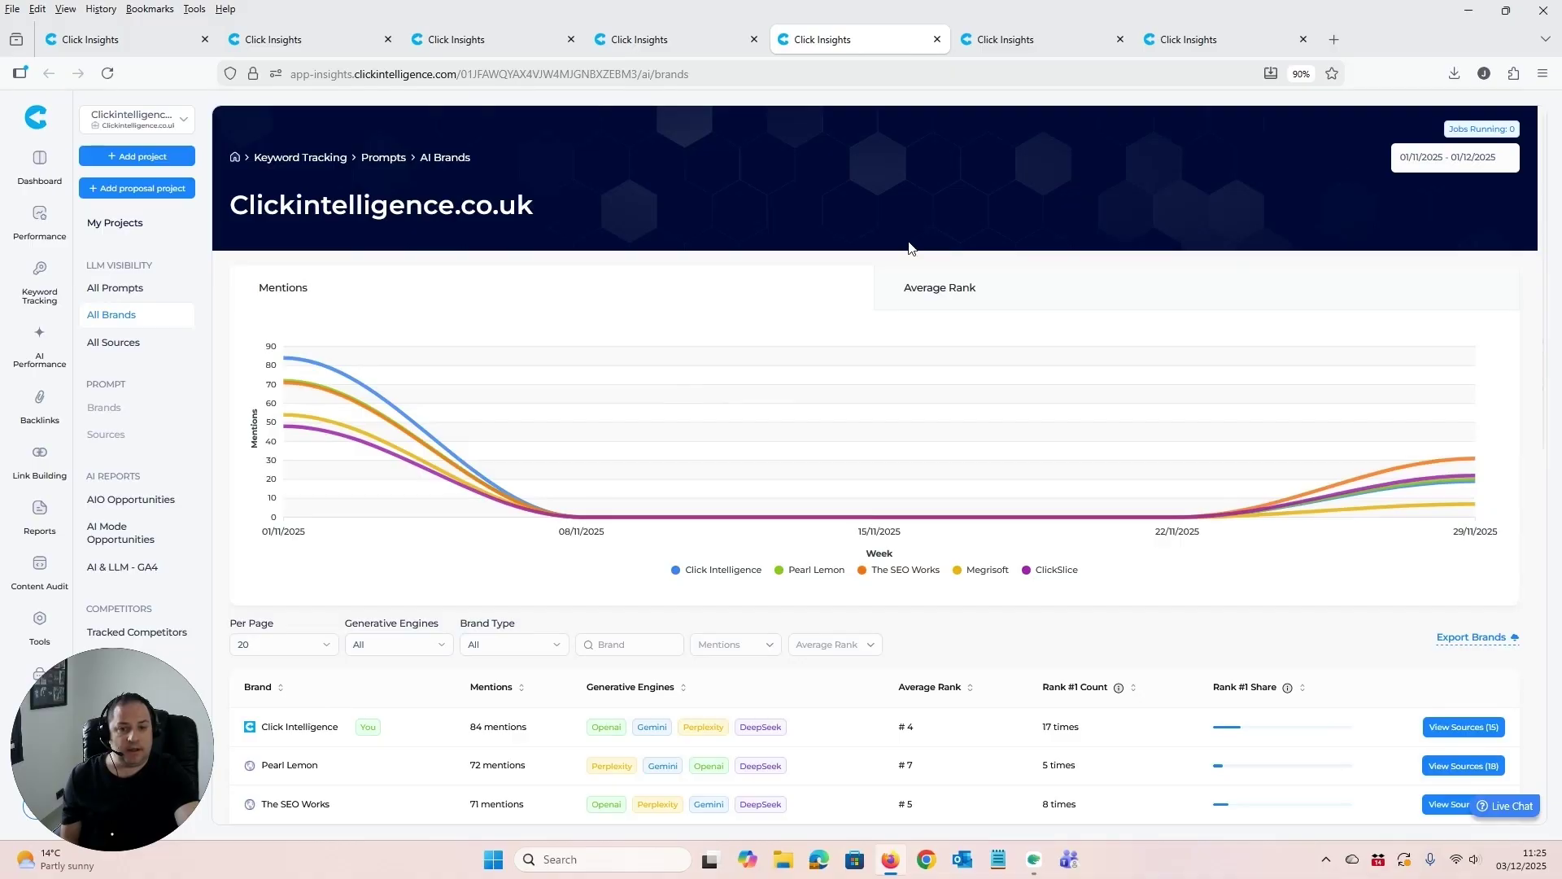
{"action": "scroll", "coordinate": [936, 149], "scroll_direction": "down", "scroll_amount": 5}
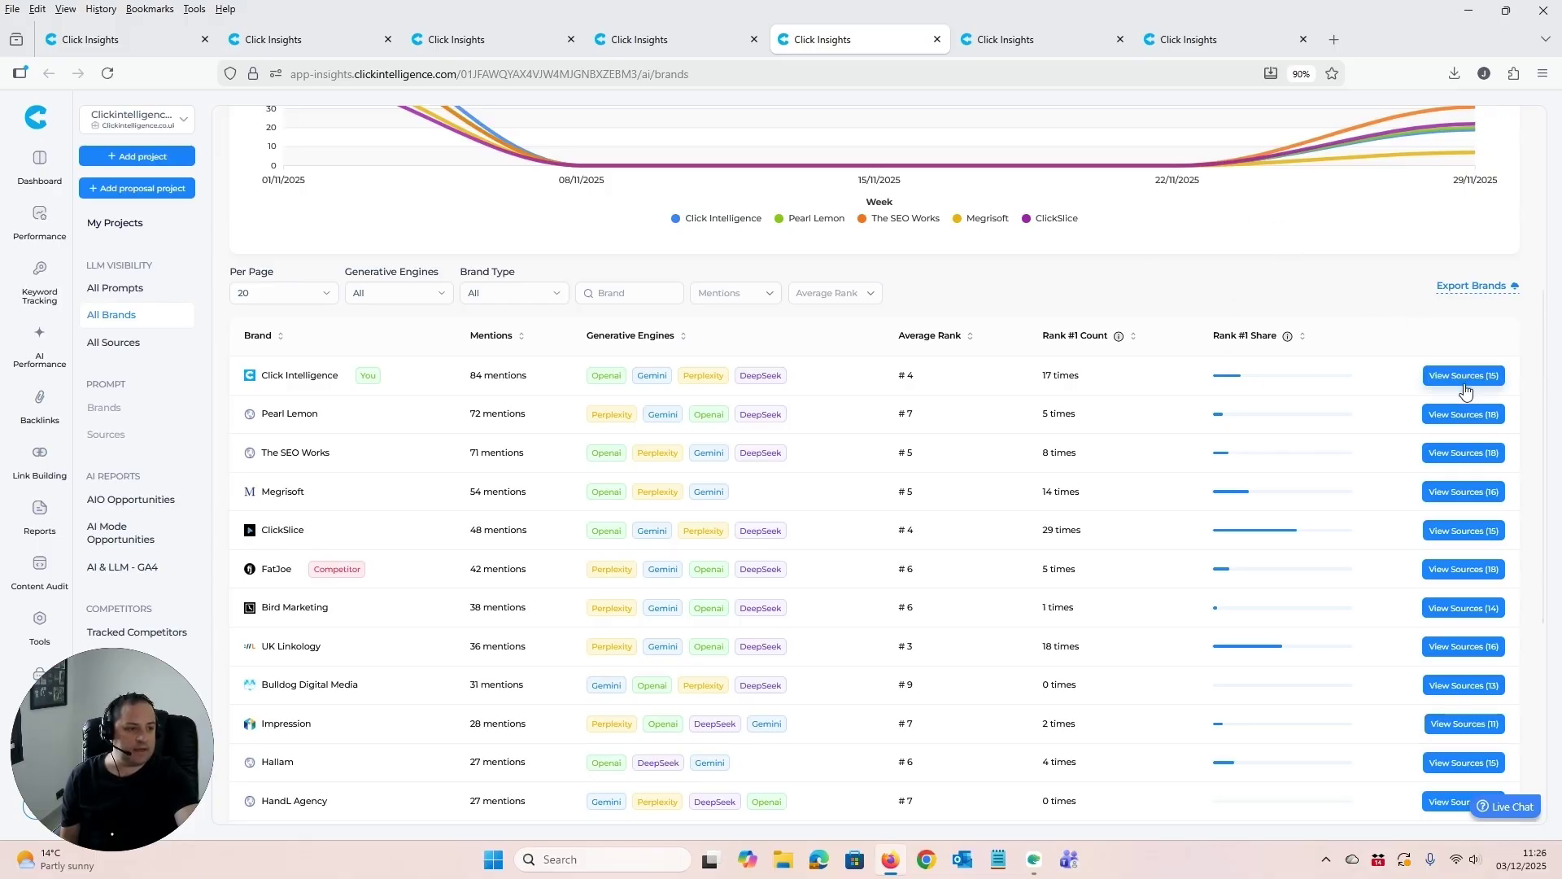
{"action": "scroll", "coordinate": [1447, 465], "scroll_direction": "down", "scroll_amount": 2}
{"action": "scroll", "coordinate": [1446, 470], "scroll_direction": "down", "scroll_amount": 2}
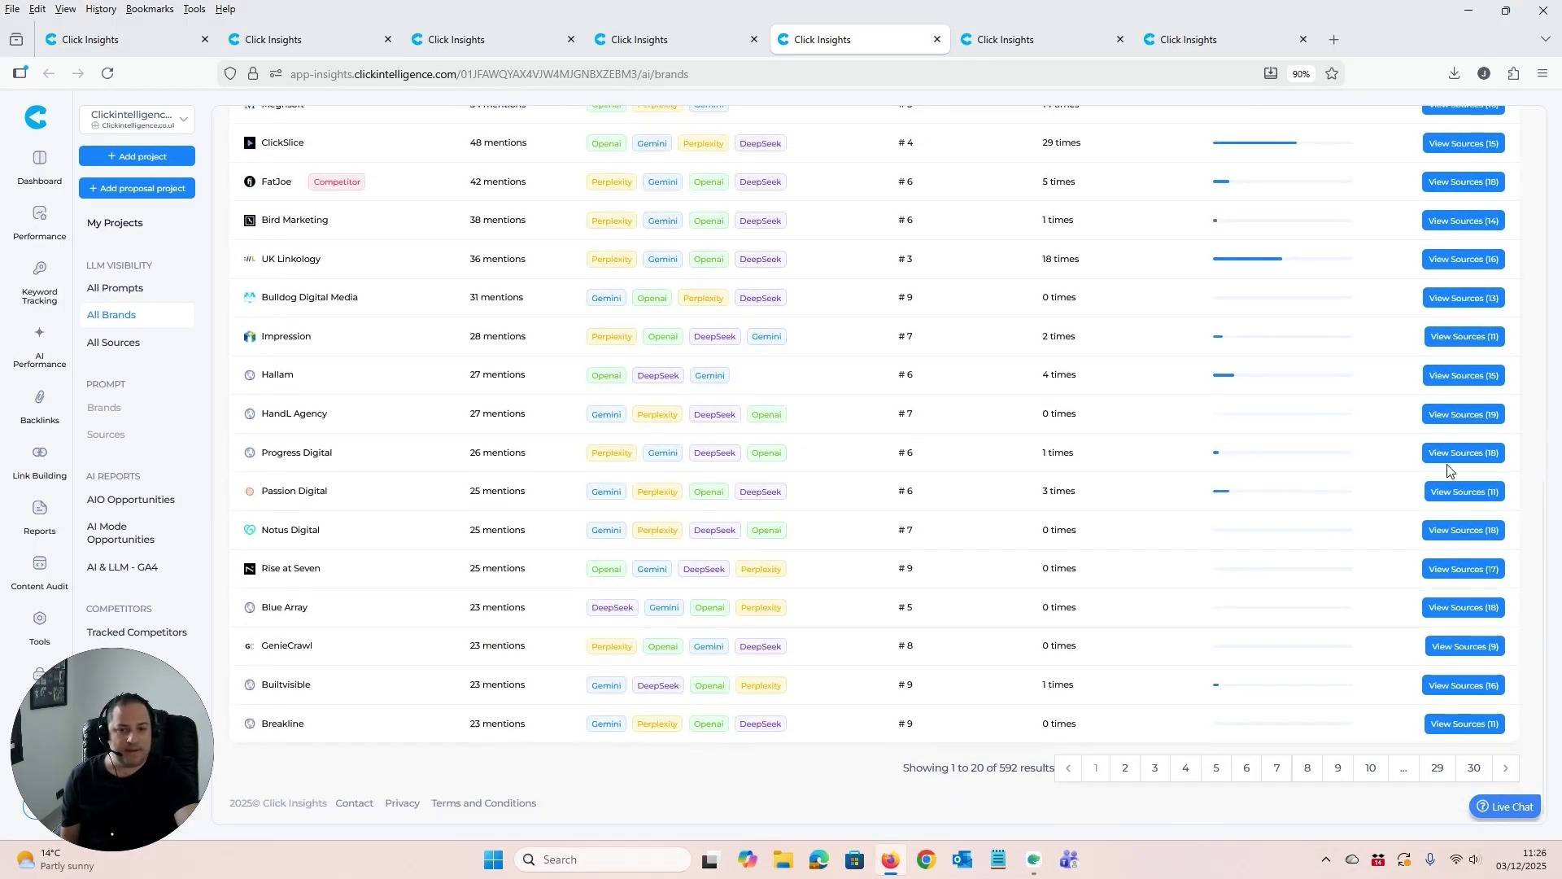
Examine the source URLs in the All Sources report, and return to the blogger outreach prompt's brand results.
{"action": "left_click", "coordinate": [1040, 39]}
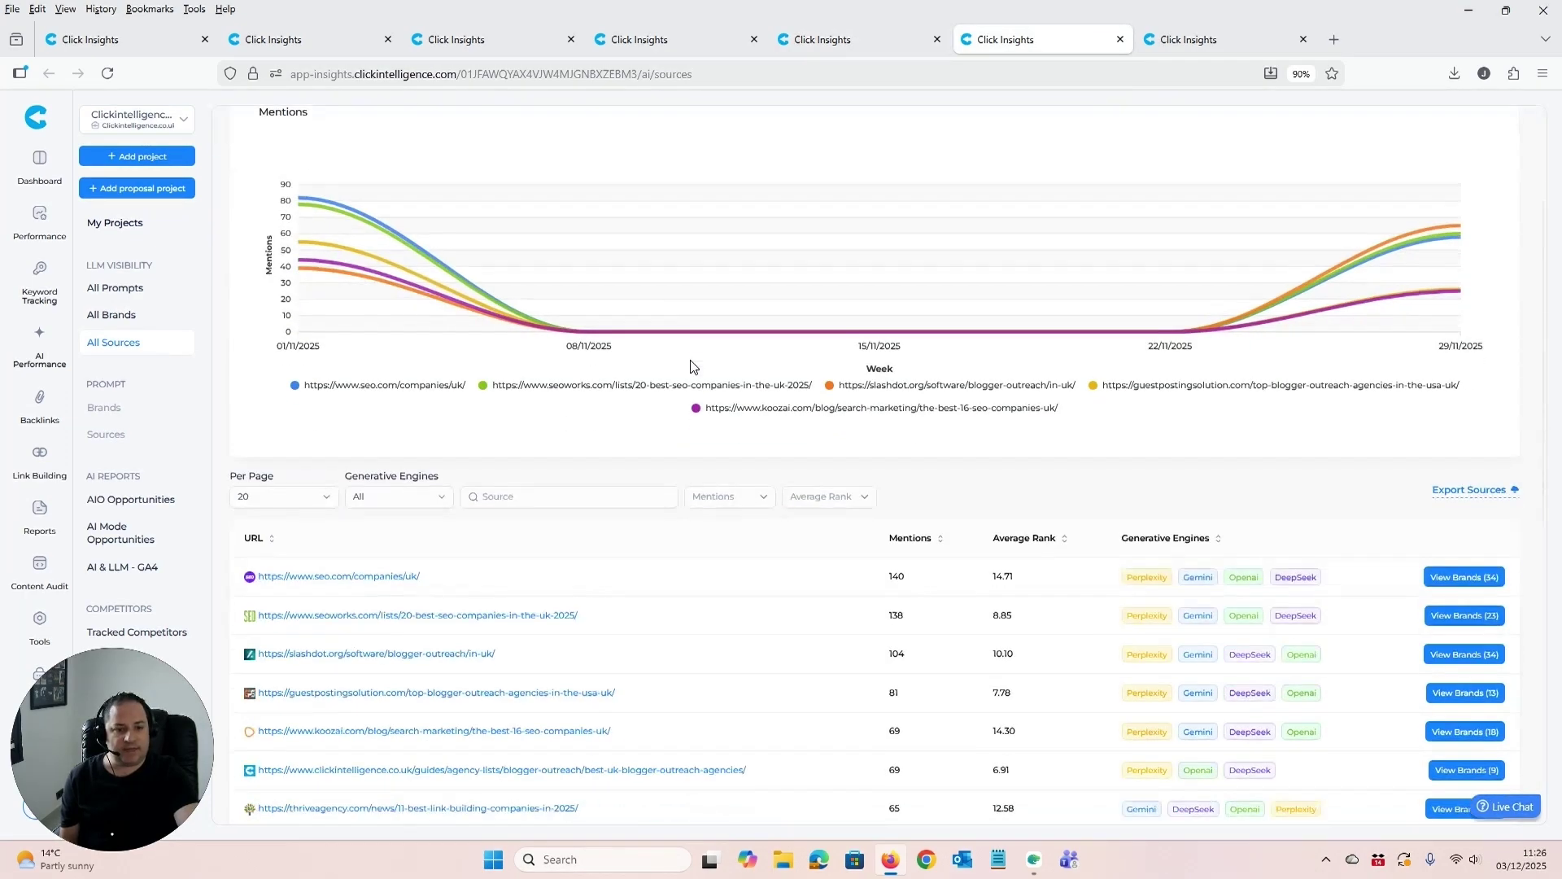
{"action": "scroll", "coordinate": [693, 367], "scroll_direction": "down", "scroll_amount": 2}
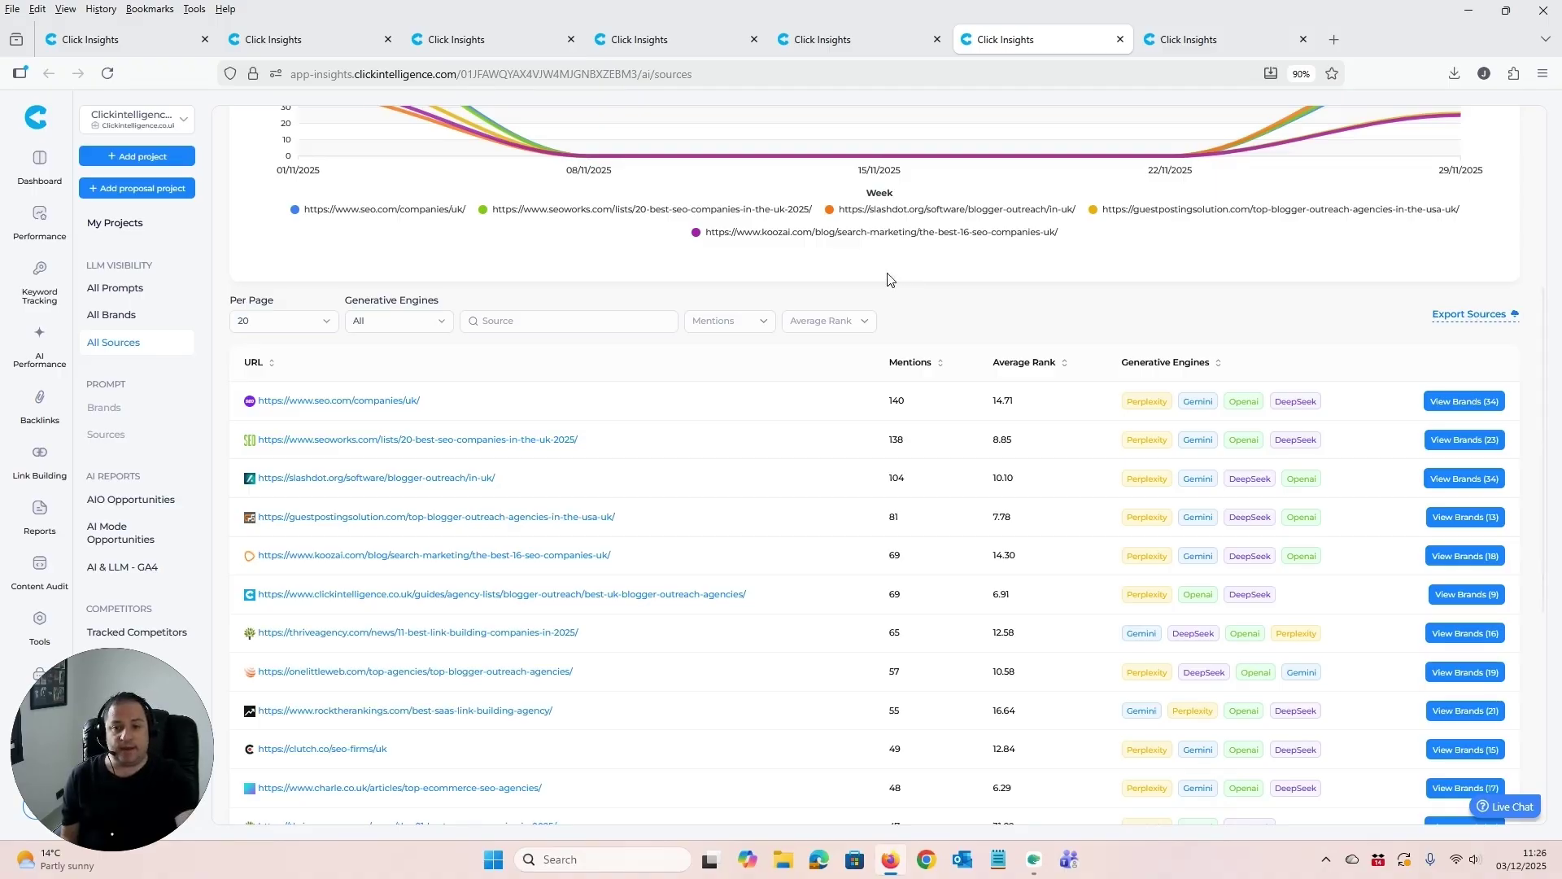
{"action": "left_click", "coordinate": [716, 39]}
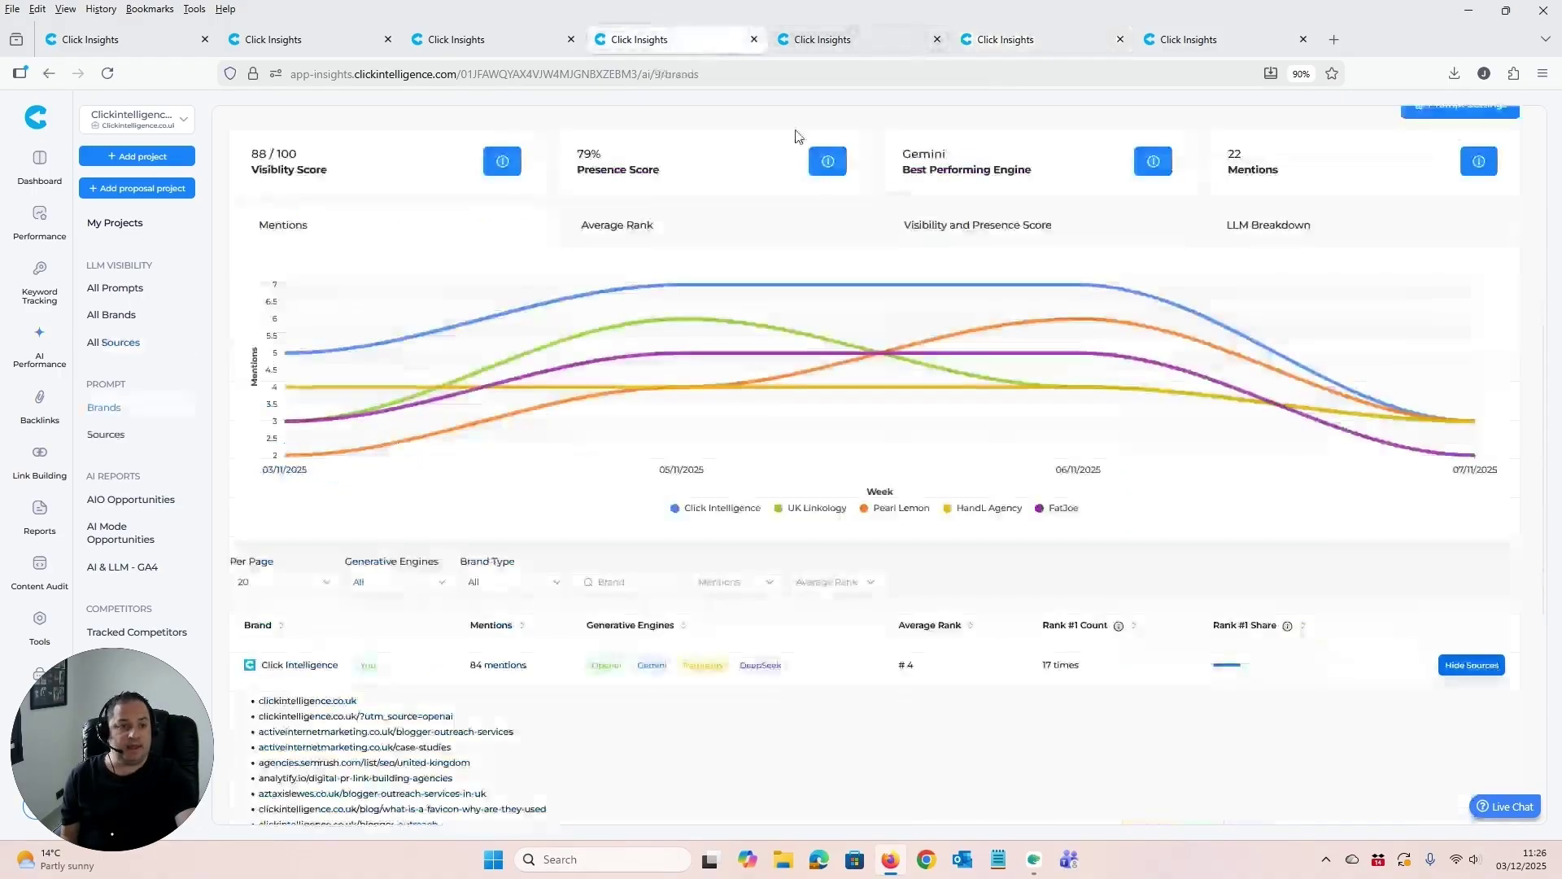
{"action": "key", "text": "ctrl+shift+Tab"}
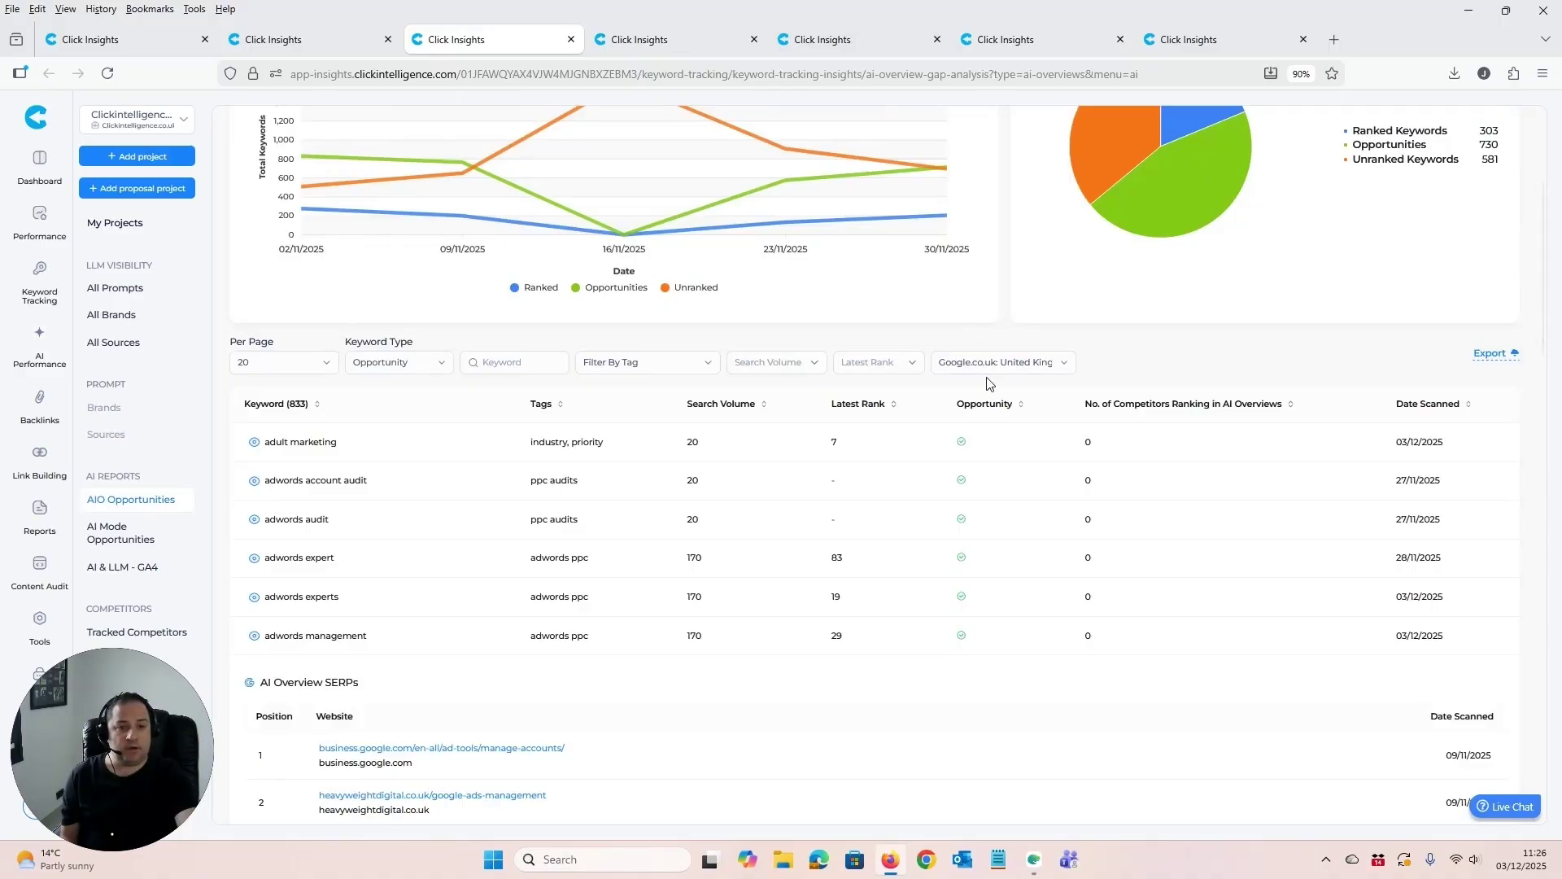
{"action": "left_click", "coordinate": [683, 42]}
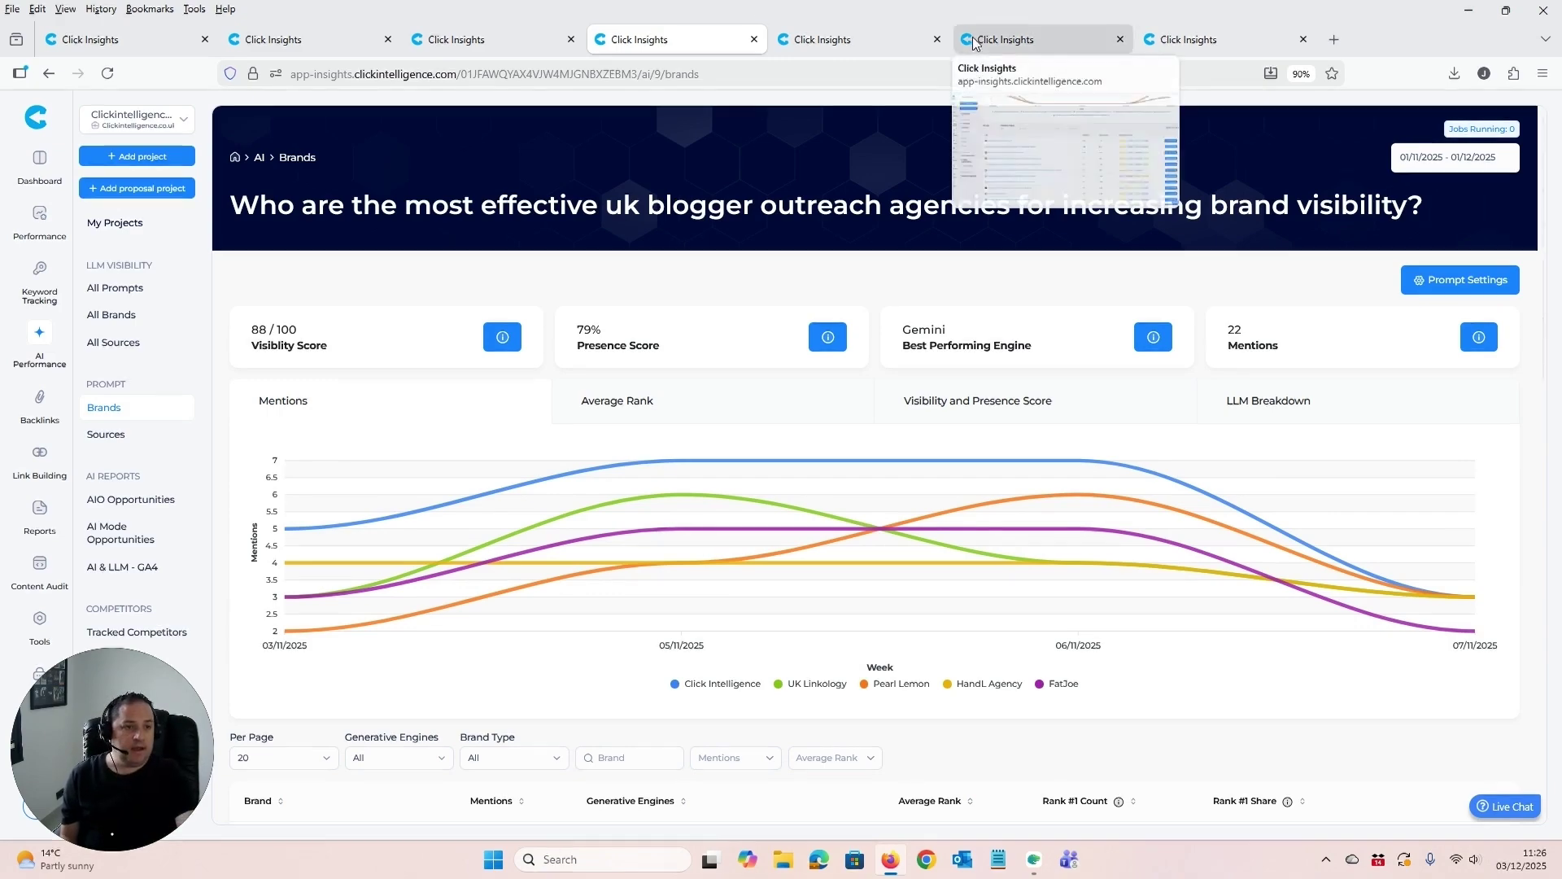
Switch to the AI & LLM - GA4 report and view the sessions chart and the AI & LLM Traffic Overview.
{"action": "left_click", "coordinate": [1188, 39]}
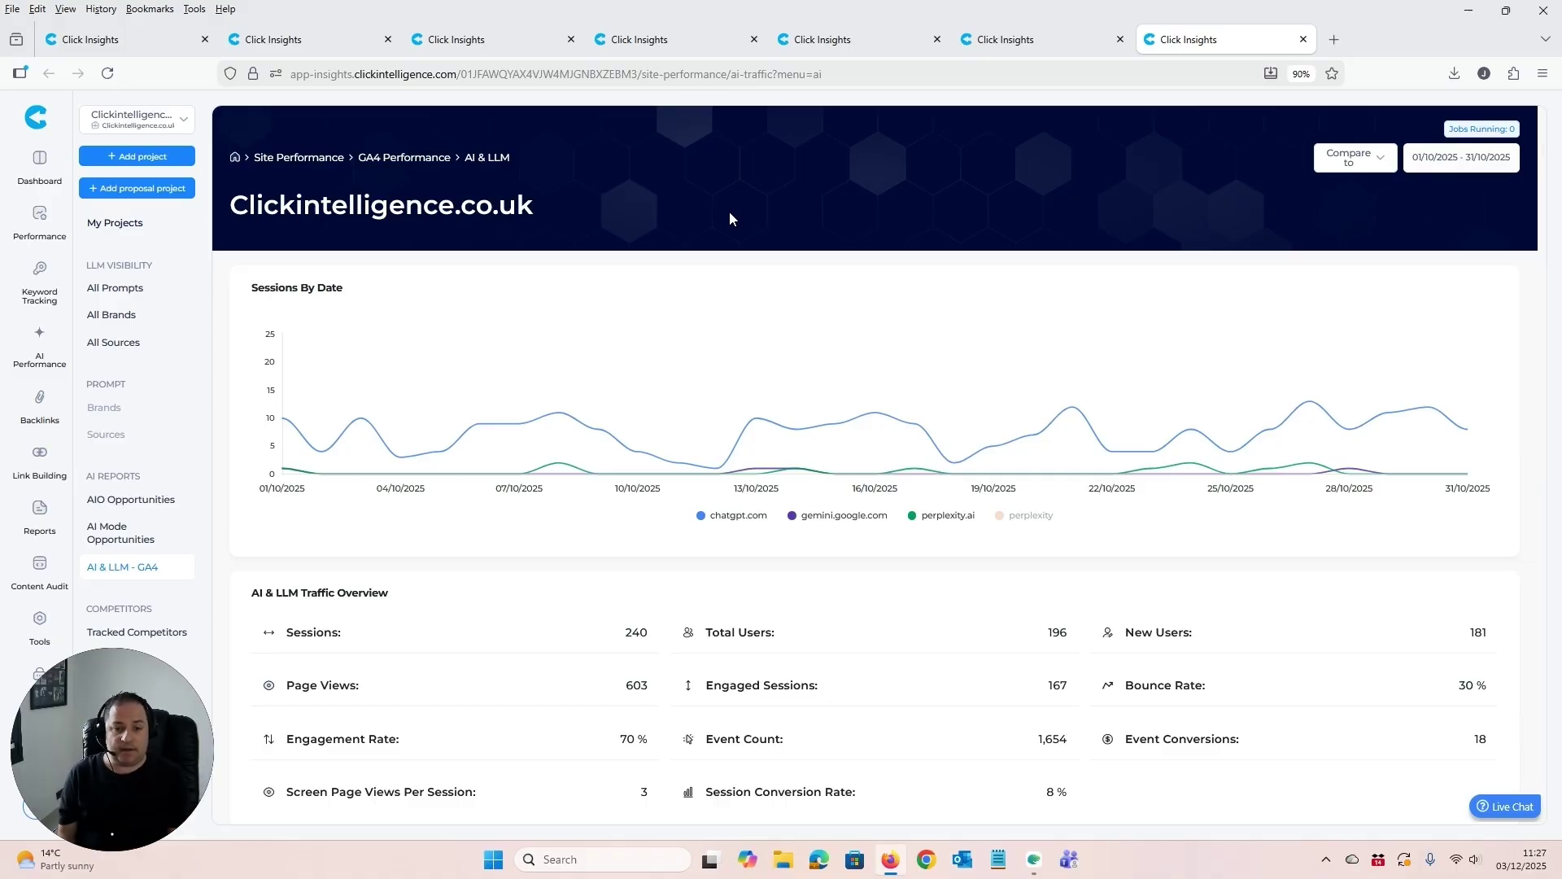
{"action": "scroll", "coordinate": [729, 219], "scroll_direction": "down", "scroll_amount": 1}
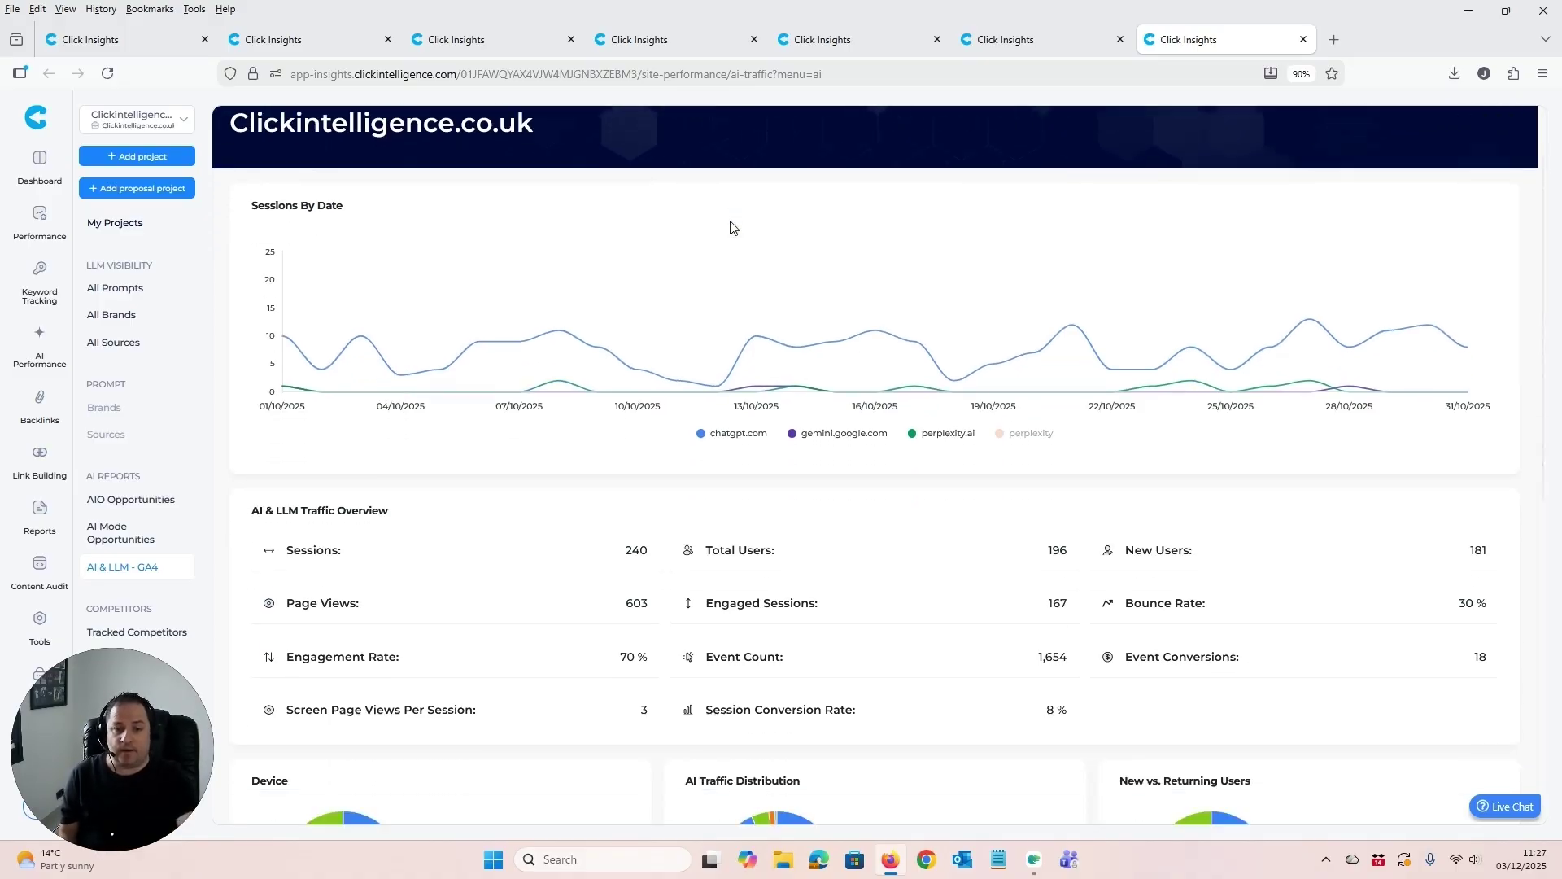
{"action": "left_click_drag", "start_coordinate": [247, 507], "coordinate": [262, 506]}
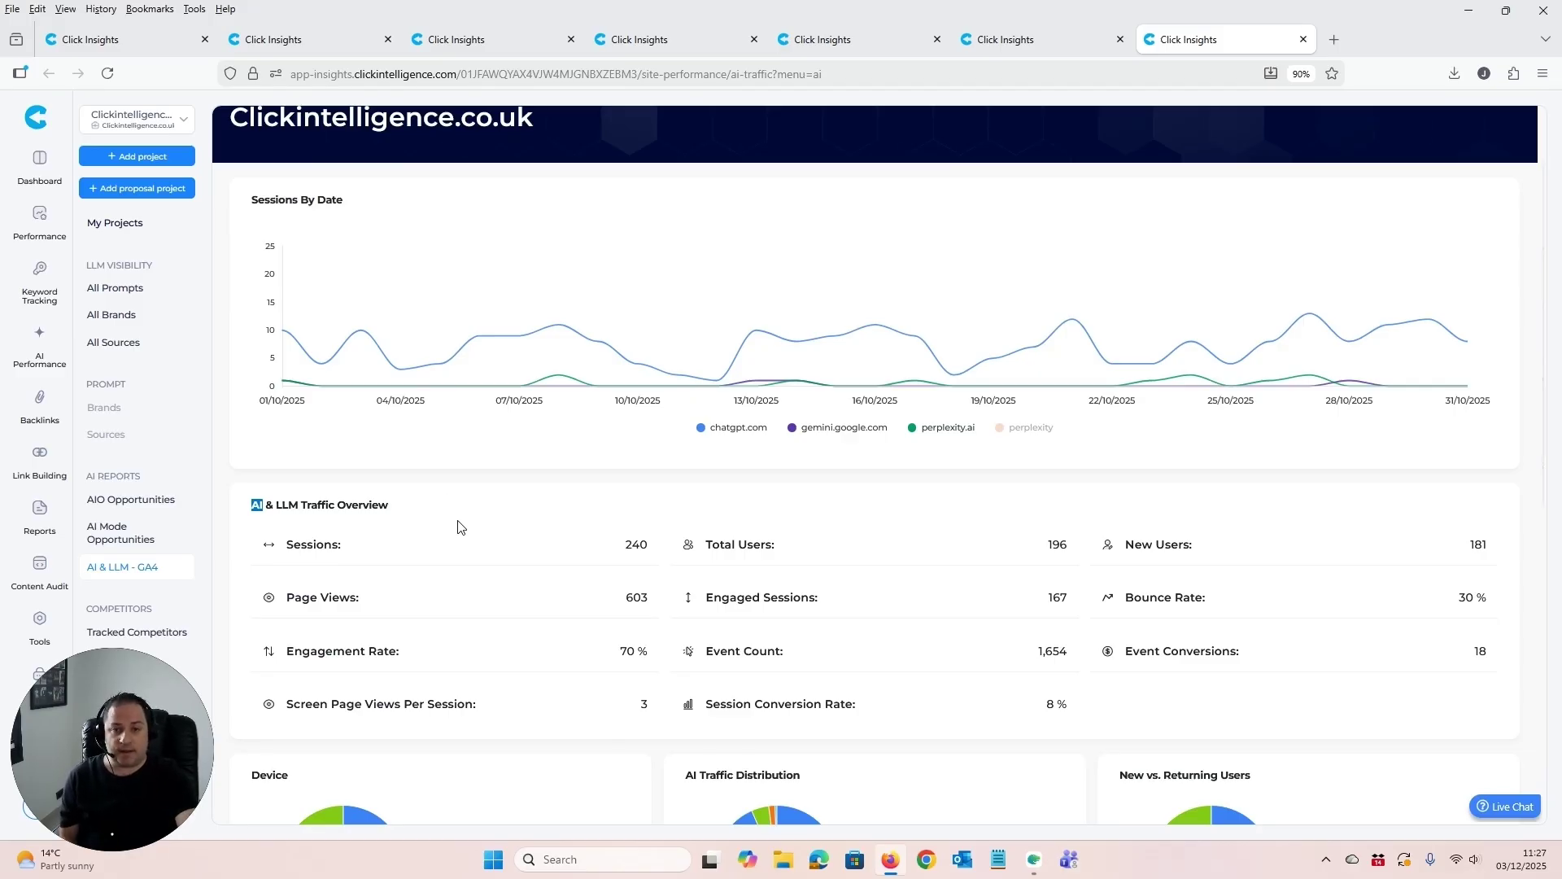
{"action": "mouse_move", "coordinate": [398, 291]}
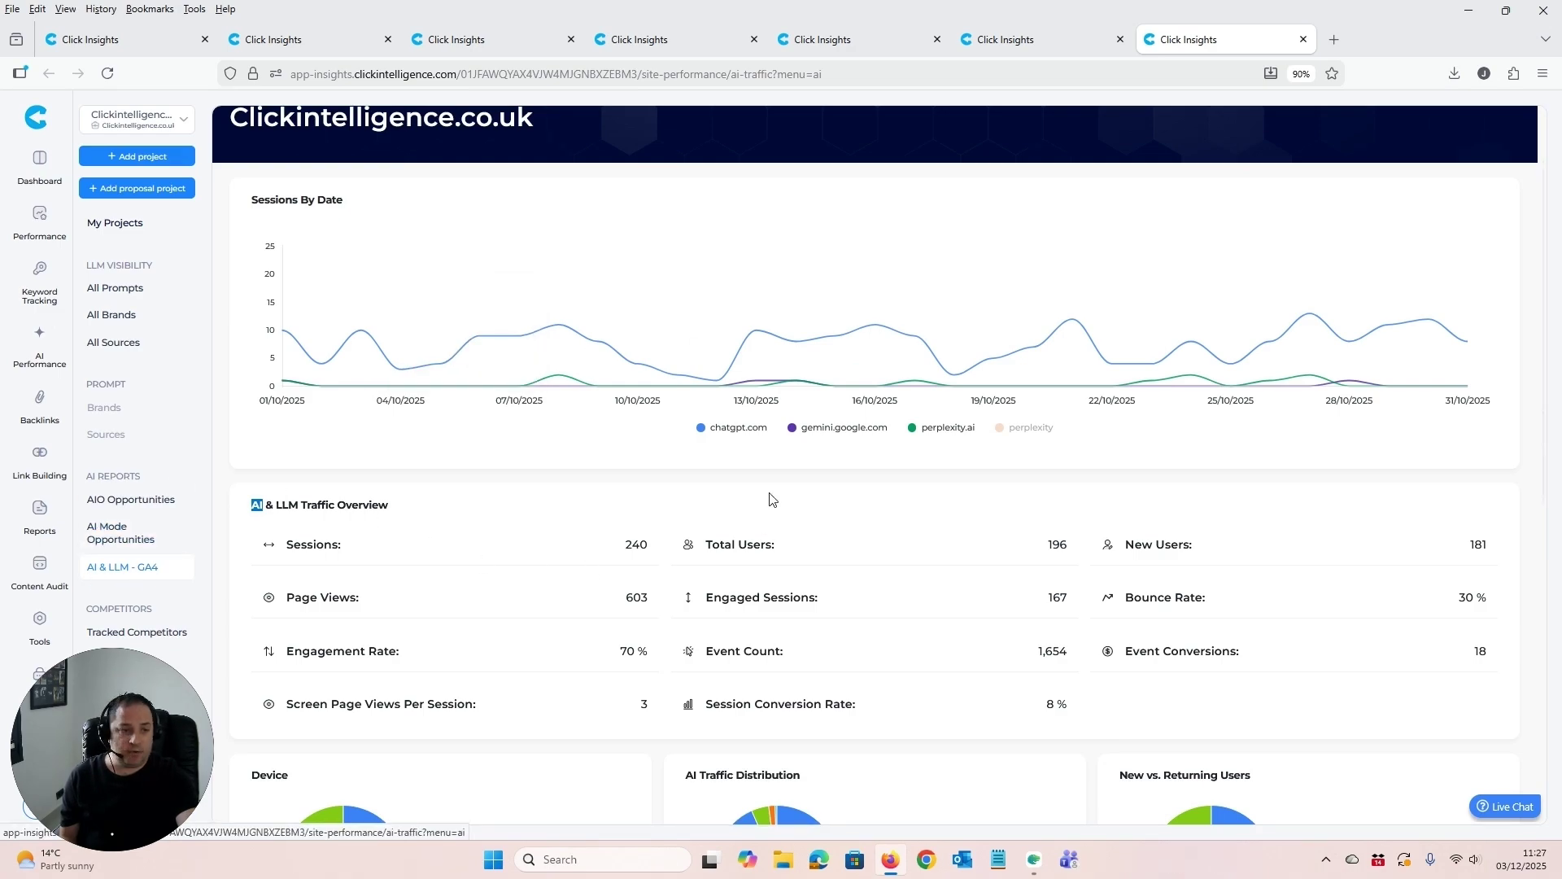
View the GA4 report's date range calendar and comparison options, leaving both unchanged.
{"action": "scroll", "coordinate": [1058, 366], "scroll_direction": "up", "scroll_amount": 1}
{"action": "left_click", "coordinate": [1435, 158]}
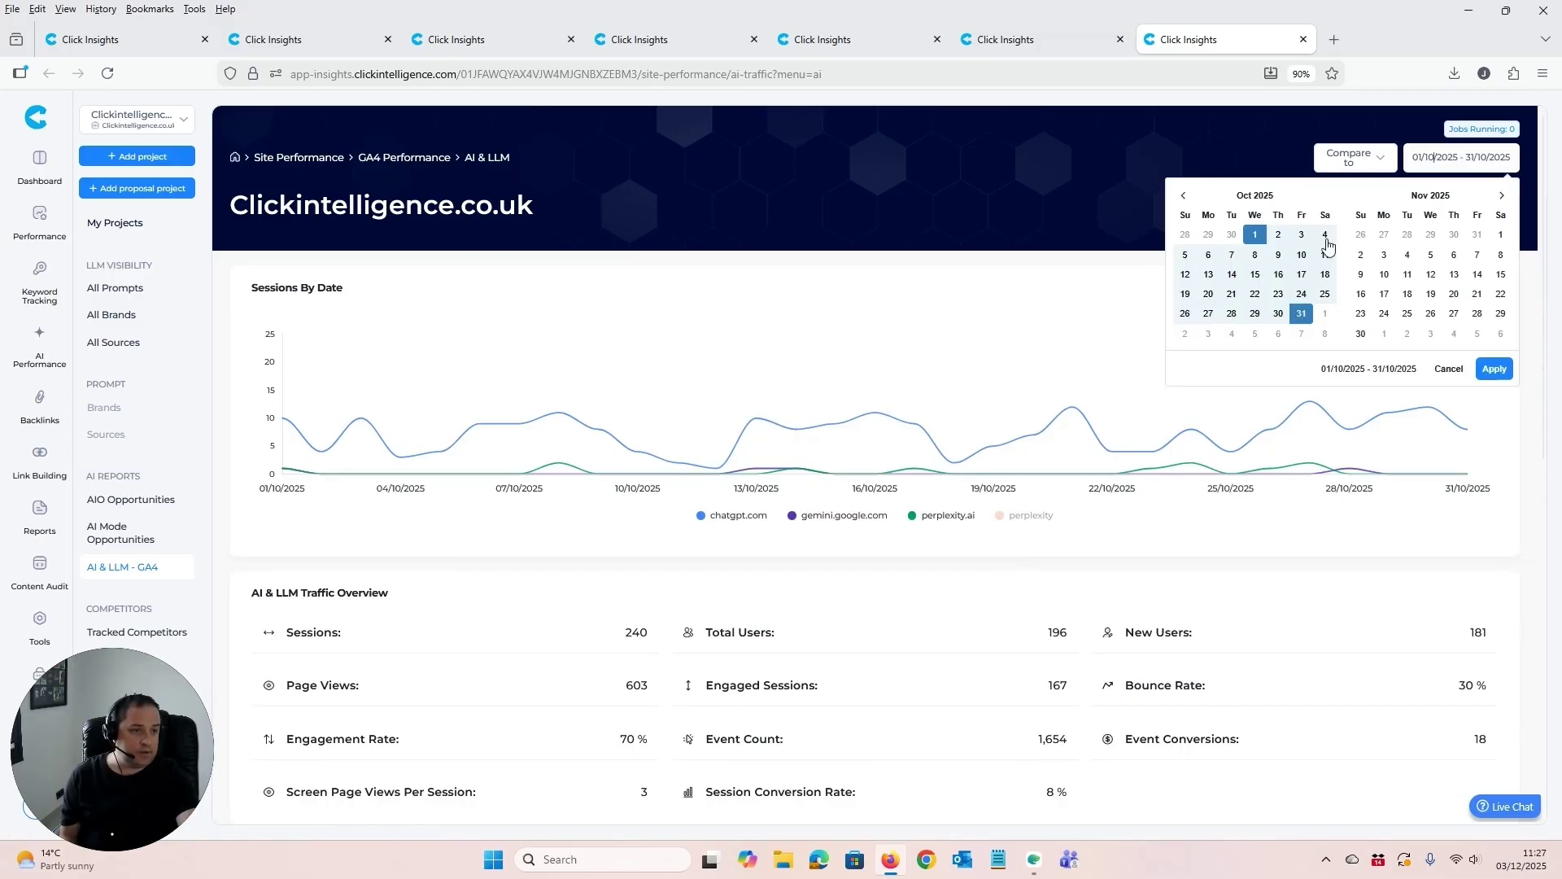
{"action": "left_click", "coordinate": [1149, 177]}
{"action": "left_click", "coordinate": [1349, 158]}
{"action": "left_click", "coordinate": [1070, 177]}
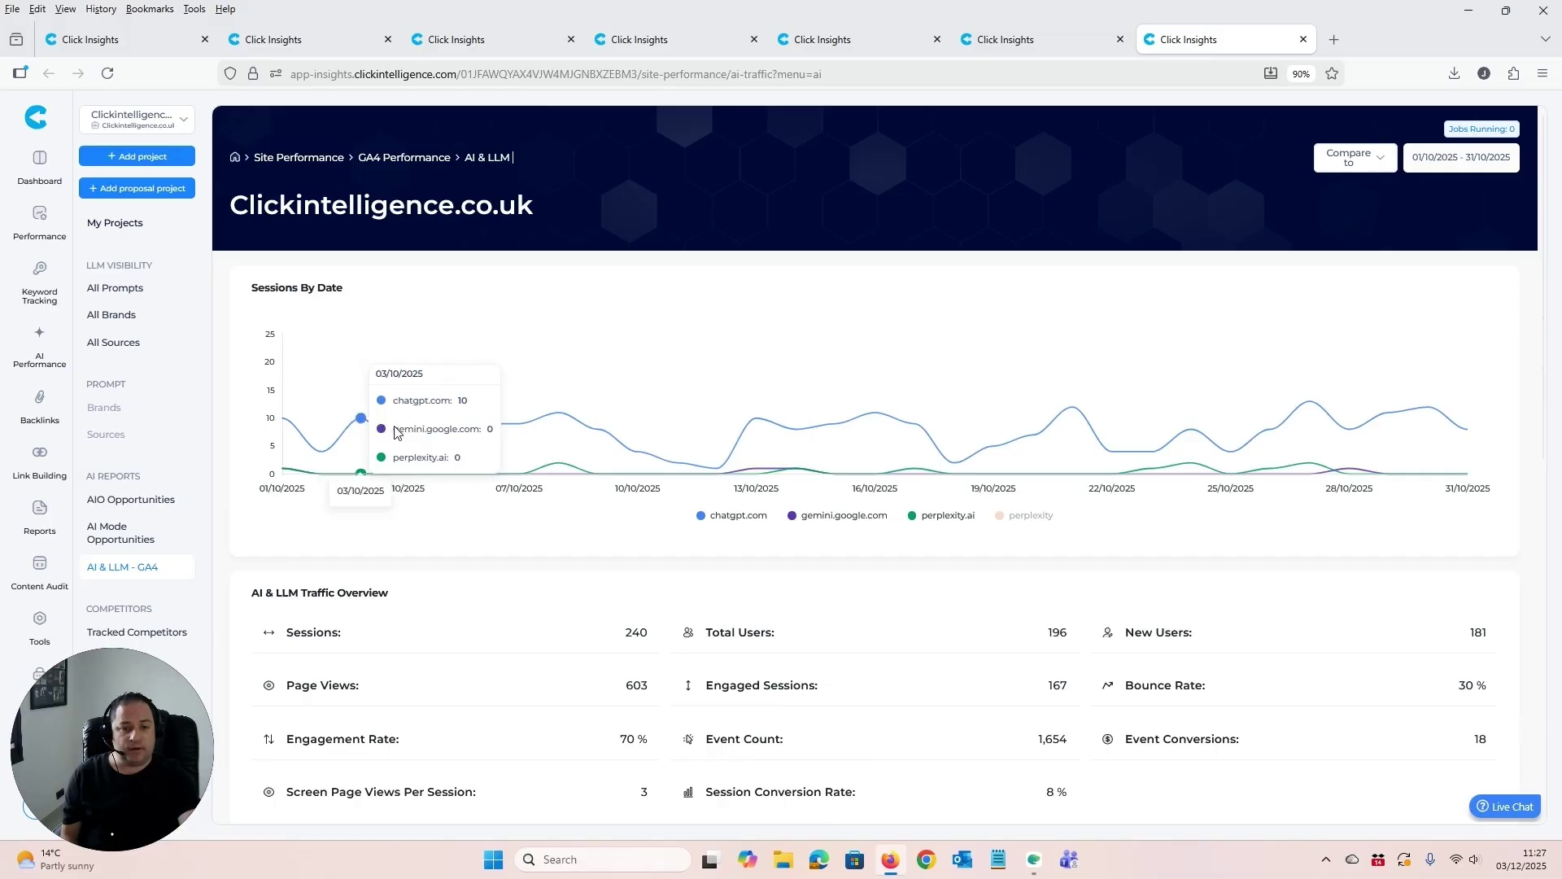
Show only the chatgpt.com line in the Sessions By Date chart, hiding gemini.google.com, perplexity.ai and perplexity.
{"action": "left_click", "coordinate": [842, 515]}
{"action": "left_click", "coordinate": [944, 515]}
{"action": "left_click", "coordinate": [1027, 515]}
{"action": "left_click", "coordinate": [1029, 515]}
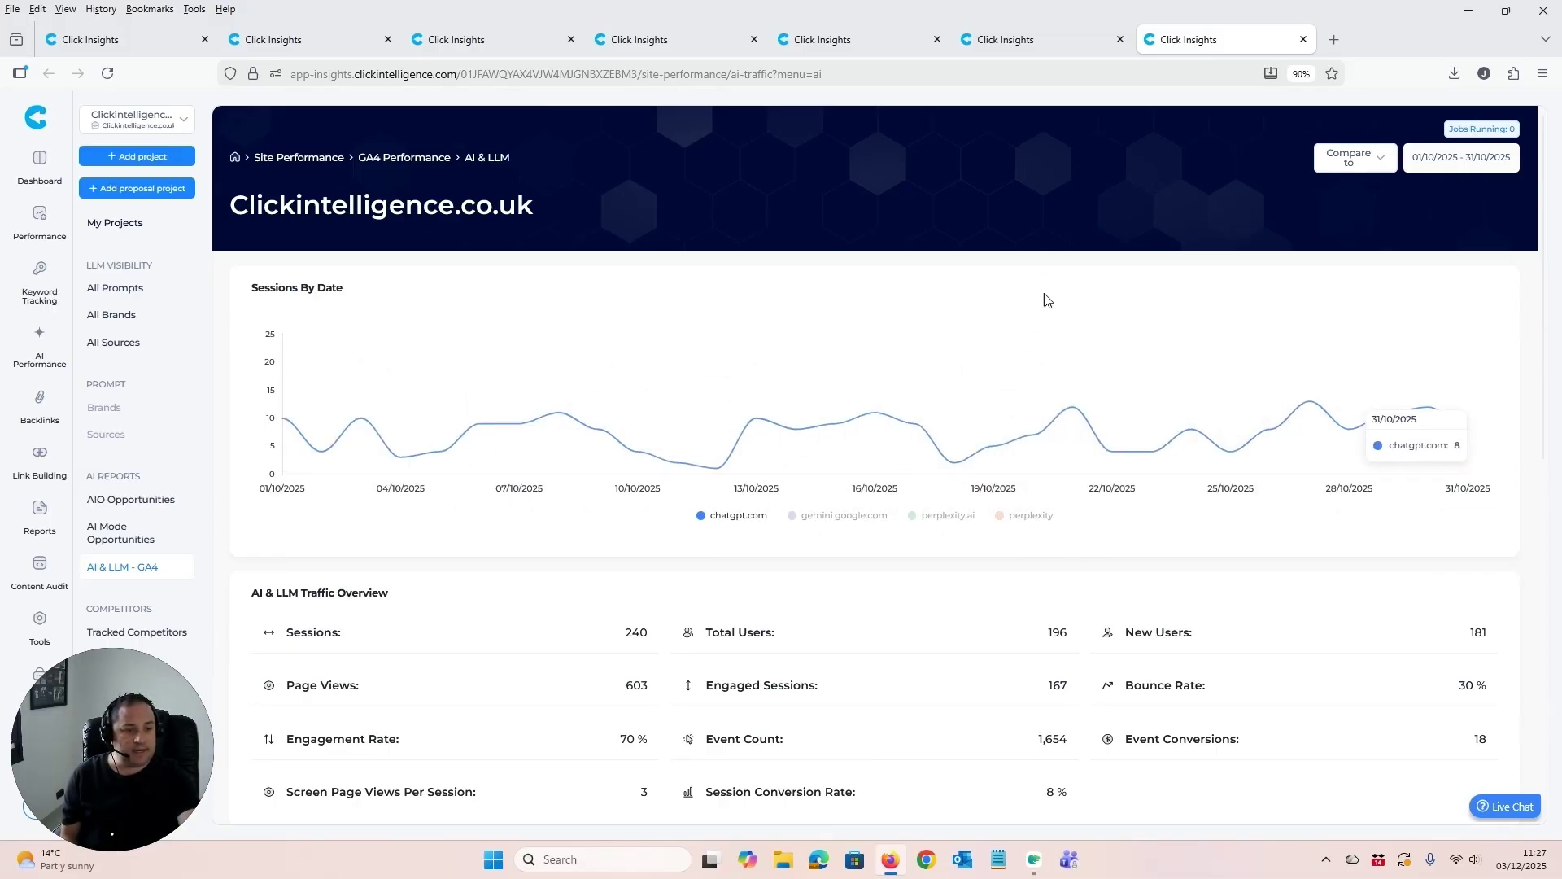
Review the AI & LLM Traffic Overview figures and the device, AI traffic distribution and new versus returning charts.
{"action": "scroll", "coordinate": [643, 210], "scroll_direction": "down", "scroll_amount": 4}
{"action": "left_click_drag", "start_coordinate": [281, 282], "coordinate": [348, 289]}
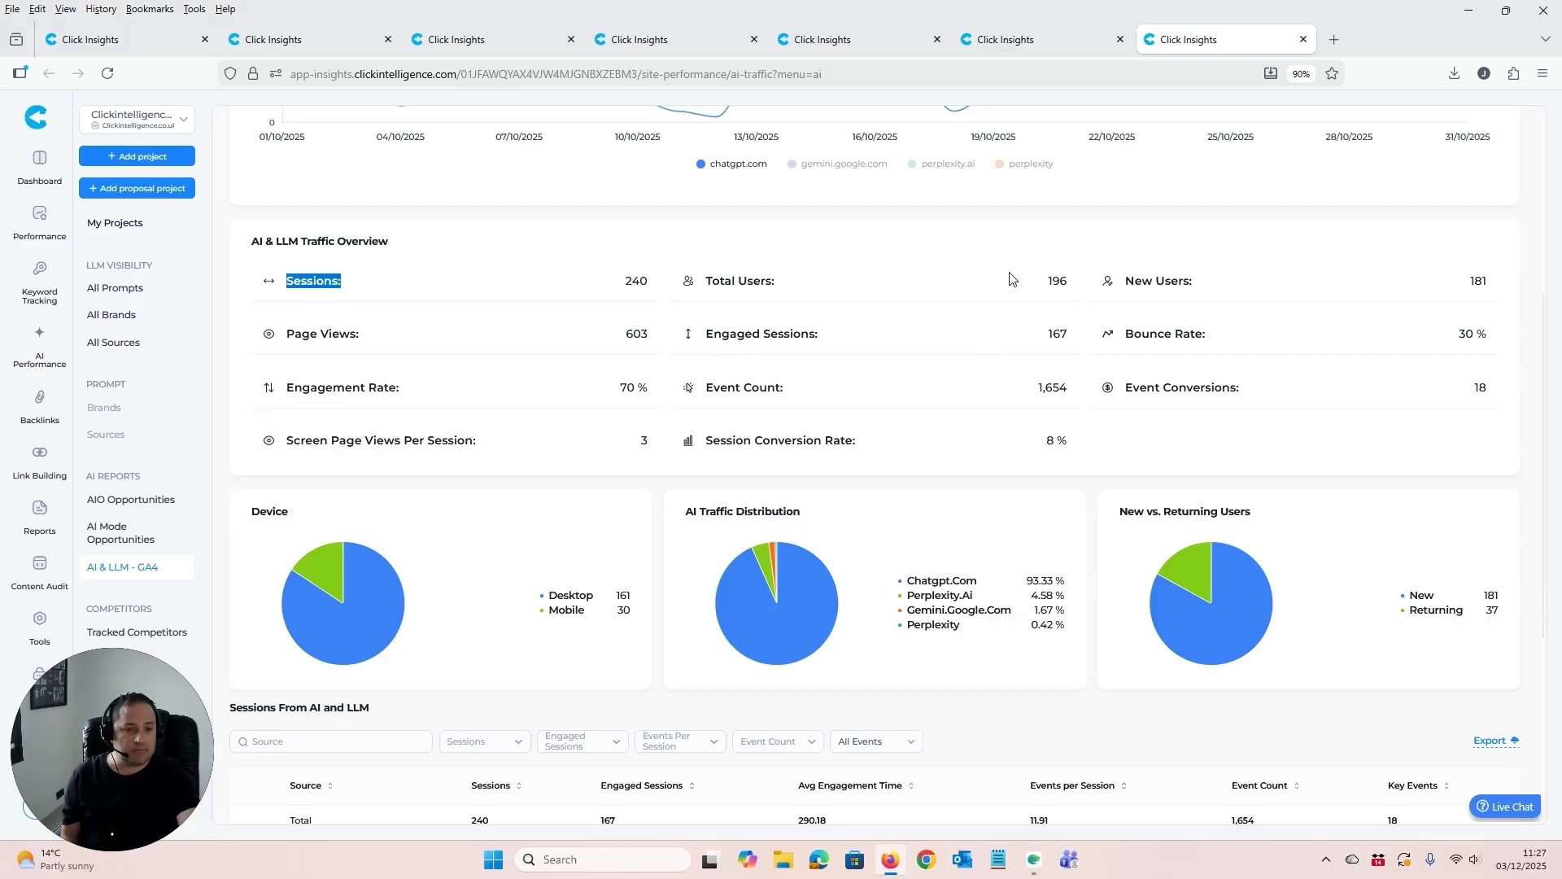
{"action": "scroll", "coordinate": [1077, 317], "scroll_direction": "down", "scroll_amount": 2}
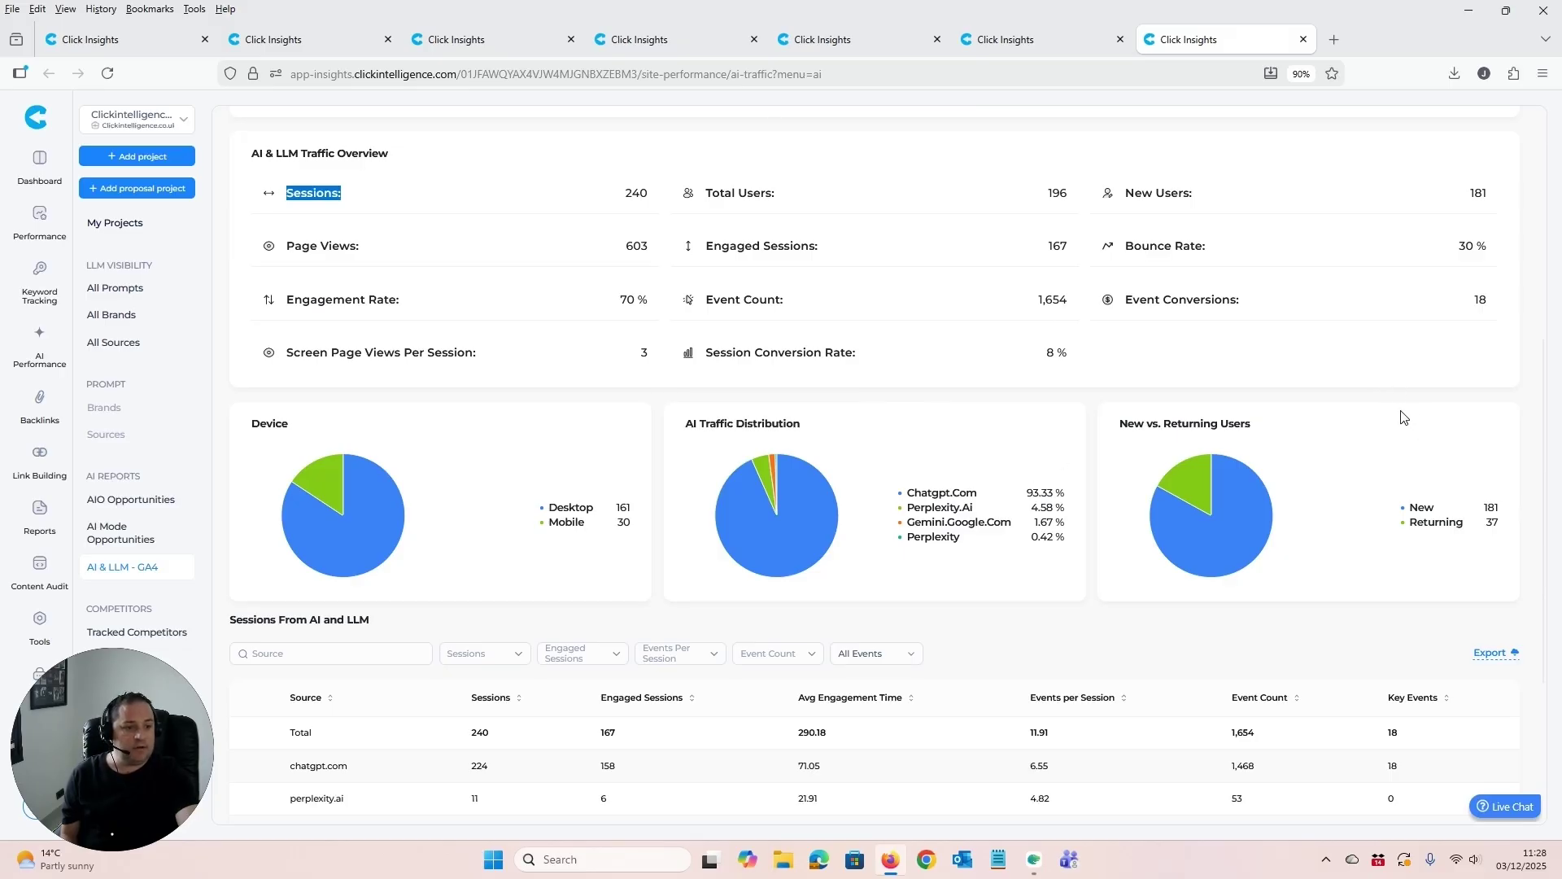
{"action": "scroll", "coordinate": [1441, 495], "scroll_direction": "down", "scroll_amount": 3}
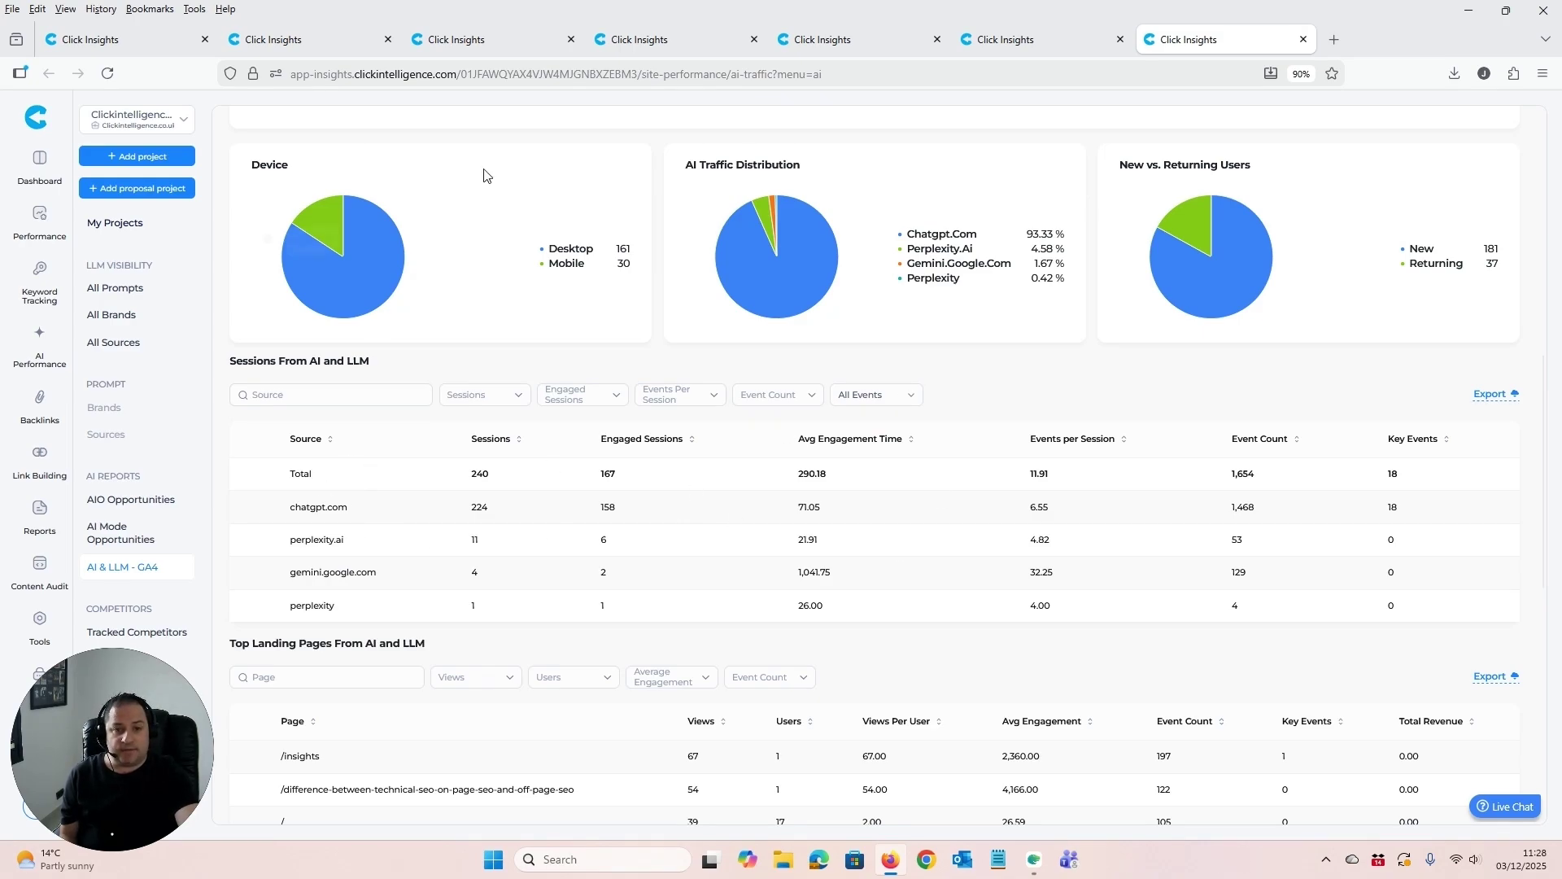
Examine the Sessions From AI and LLM table by source and the Top Landing Pages From AI and LLM table.
{"action": "left_click_drag", "start_coordinate": [476, 521], "coordinate": [585, 538]}
{"action": "left_click", "coordinate": [588, 541]}
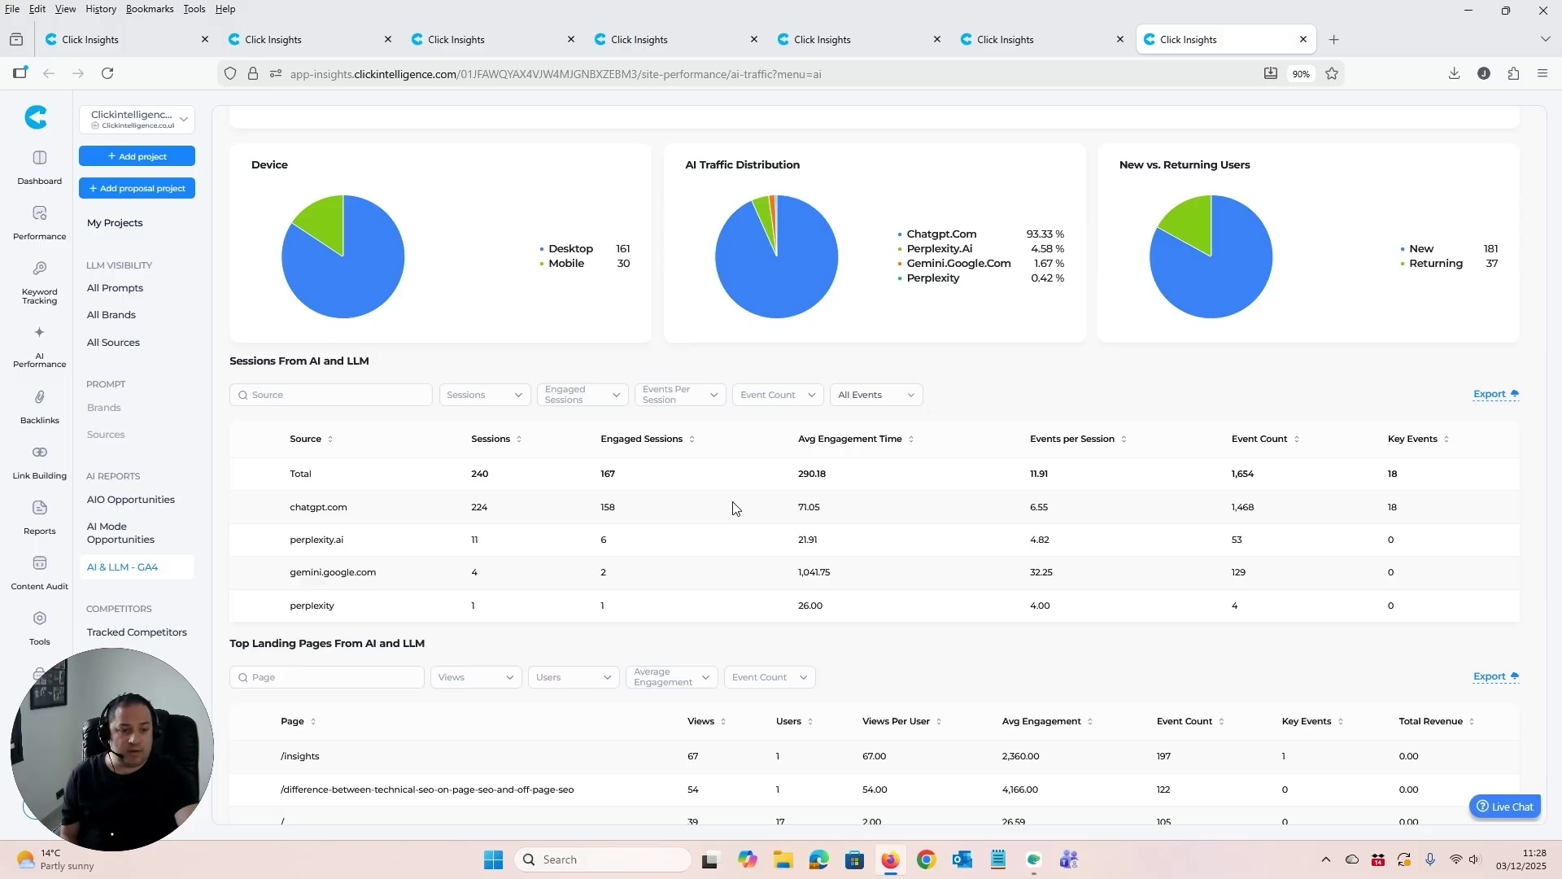
{"action": "scroll", "coordinate": [732, 509], "scroll_direction": "down", "scroll_amount": 5}
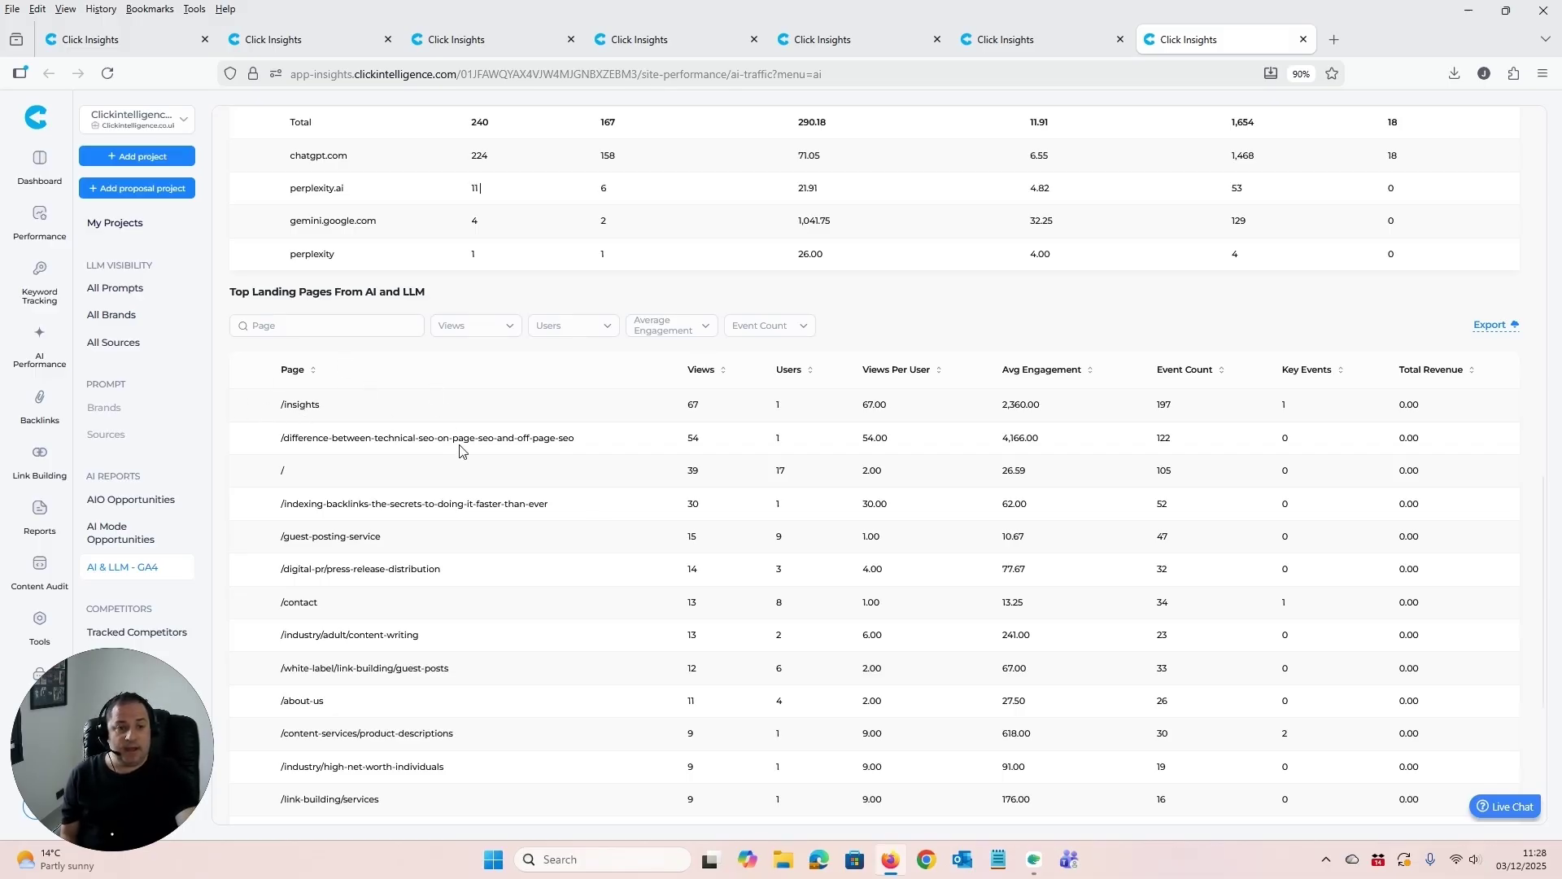
View the event filter options for the AI and LLM sessions table without choosing one, and return to the sessions chart.
{"action": "scroll", "coordinate": [461, 452], "scroll_direction": "up", "scroll_amount": 2}
{"action": "left_click", "coordinate": [887, 219]}
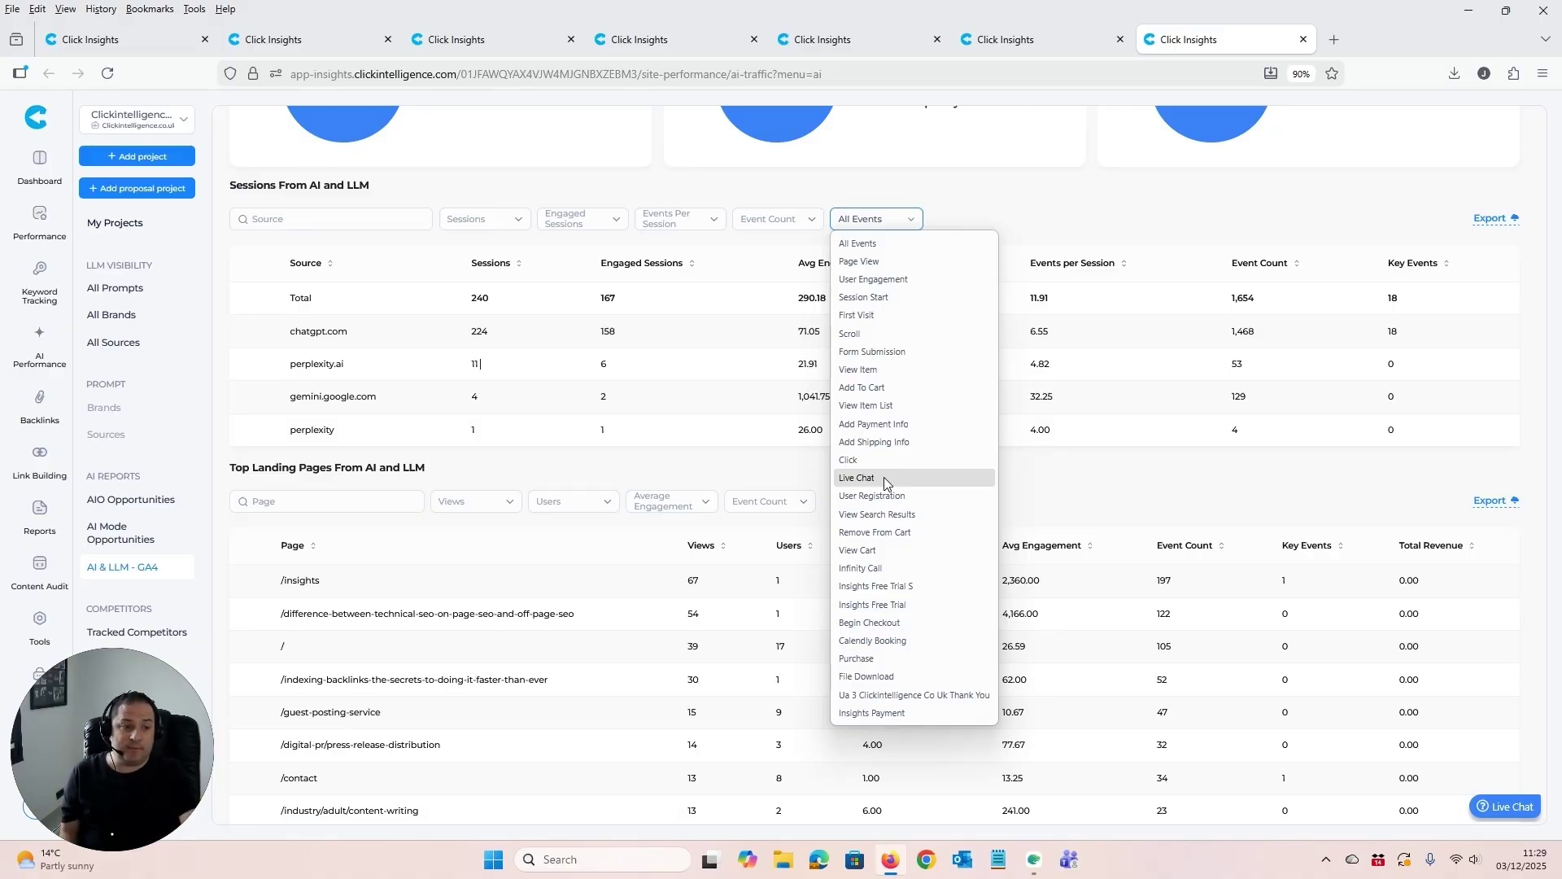
{"action": "left_click", "coordinate": [1075, 480]}
{"action": "scroll", "coordinate": [1077, 480], "scroll_direction": "up", "scroll_amount": 4}
{"action": "scroll", "coordinate": [1076, 481], "scroll_direction": "up", "scroll_amount": 6}
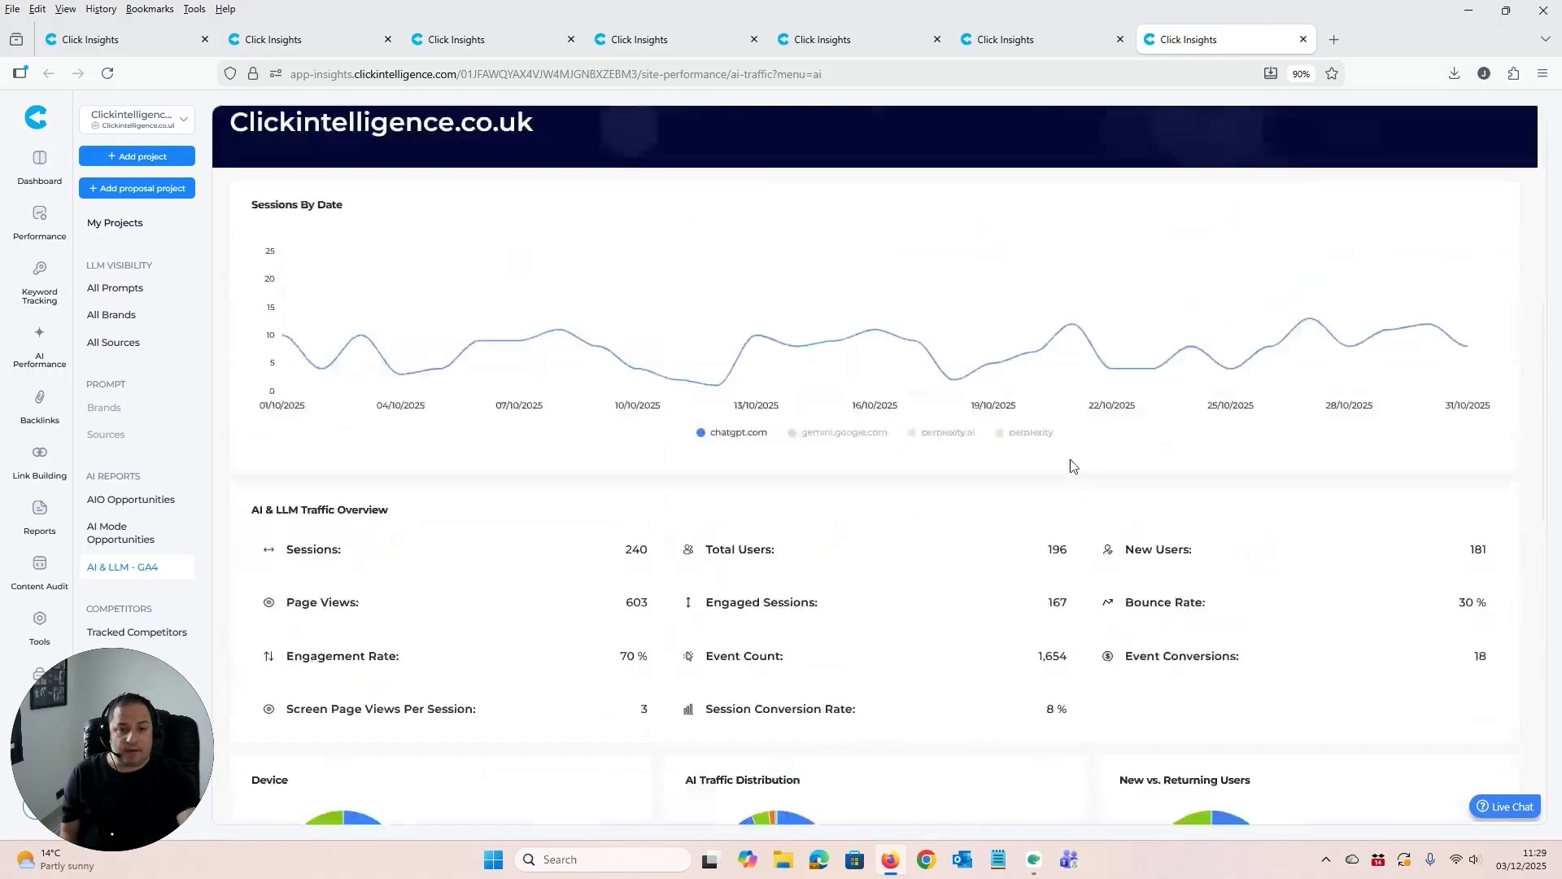